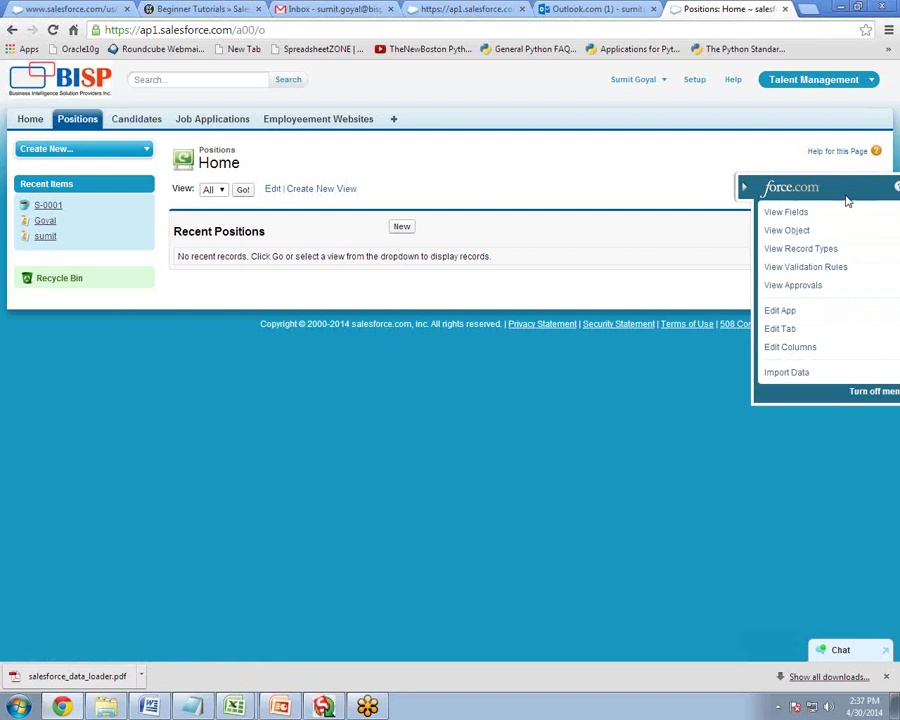
- Open the Position object's field definitions and review its custom fields and validation rules
{"action": "left_click", "coordinate": [785, 216]}
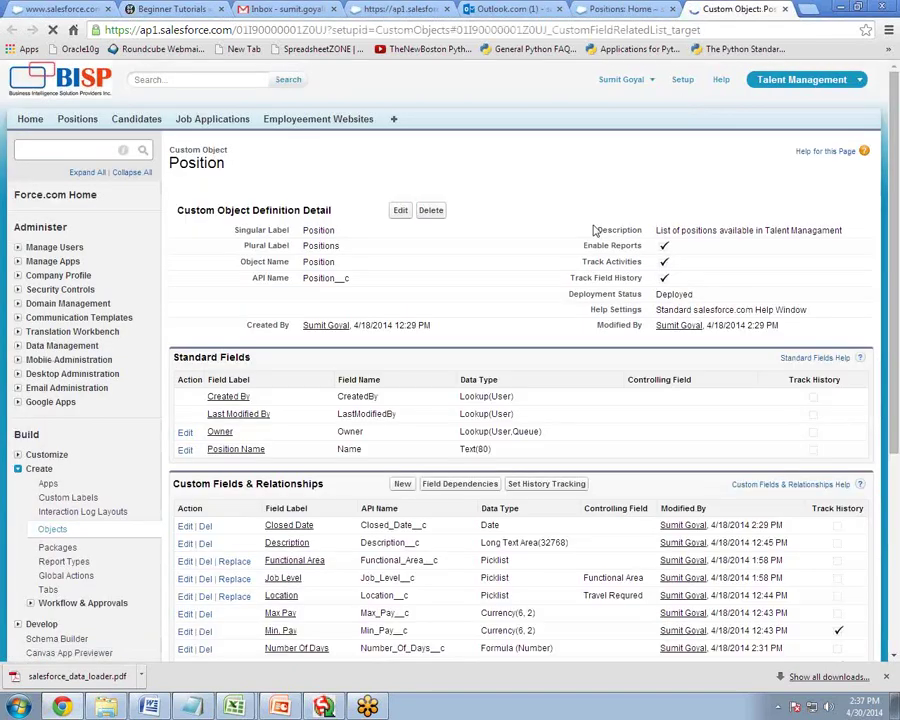
{"action": "scroll", "coordinate": [400, 437], "scroll_direction": "down", "scroll_amount": 5}
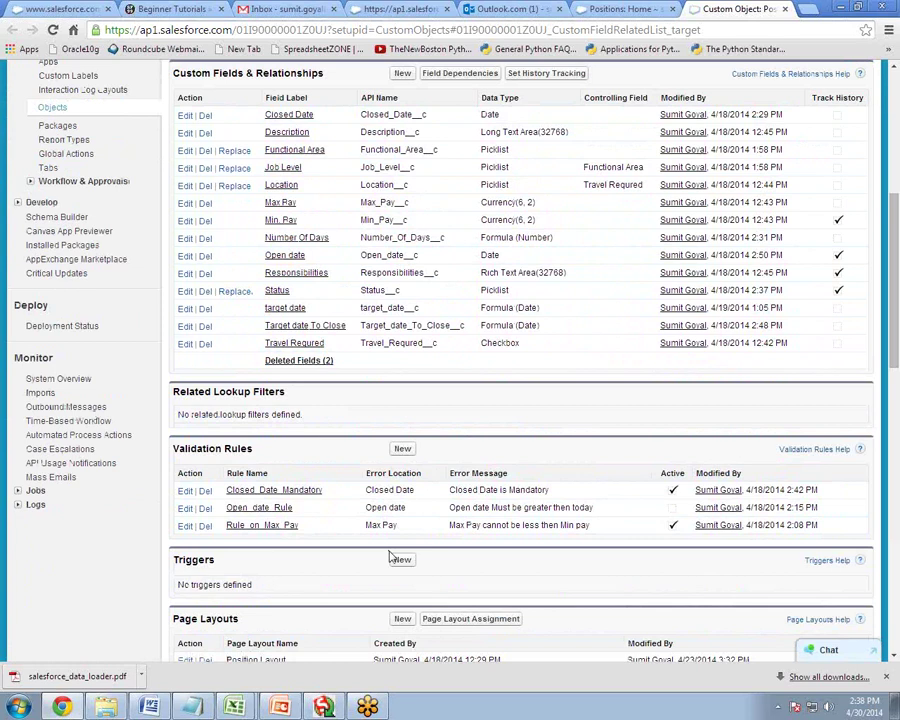
{"action": "scroll", "coordinate": [390, 557], "scroll_direction": "up", "scroll_amount": 1}
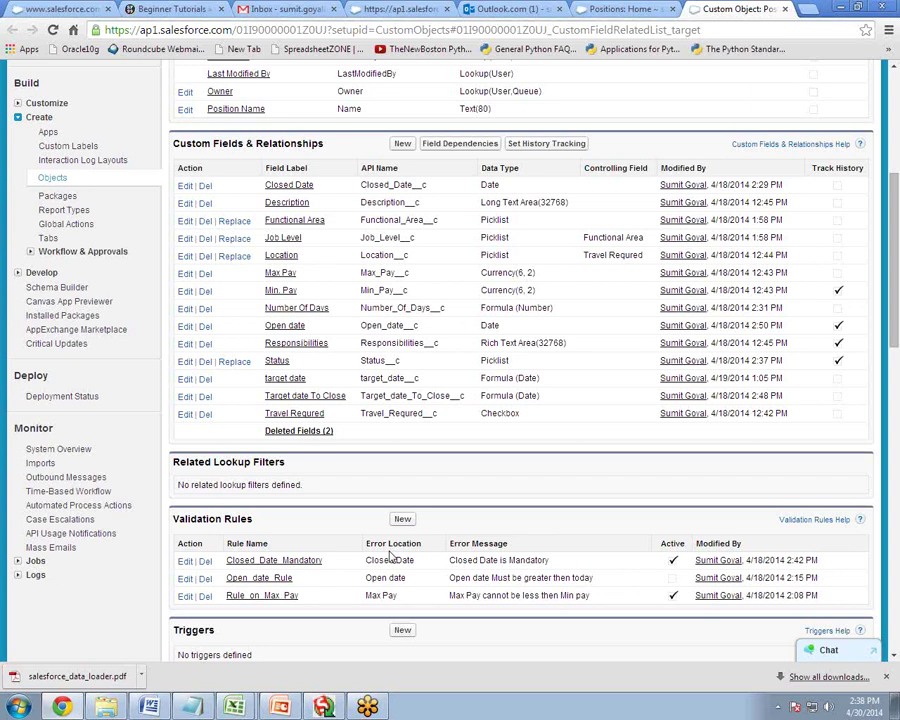
{"action": "scroll", "coordinate": [518, 560], "scroll_direction": "up", "scroll_amount": 5}
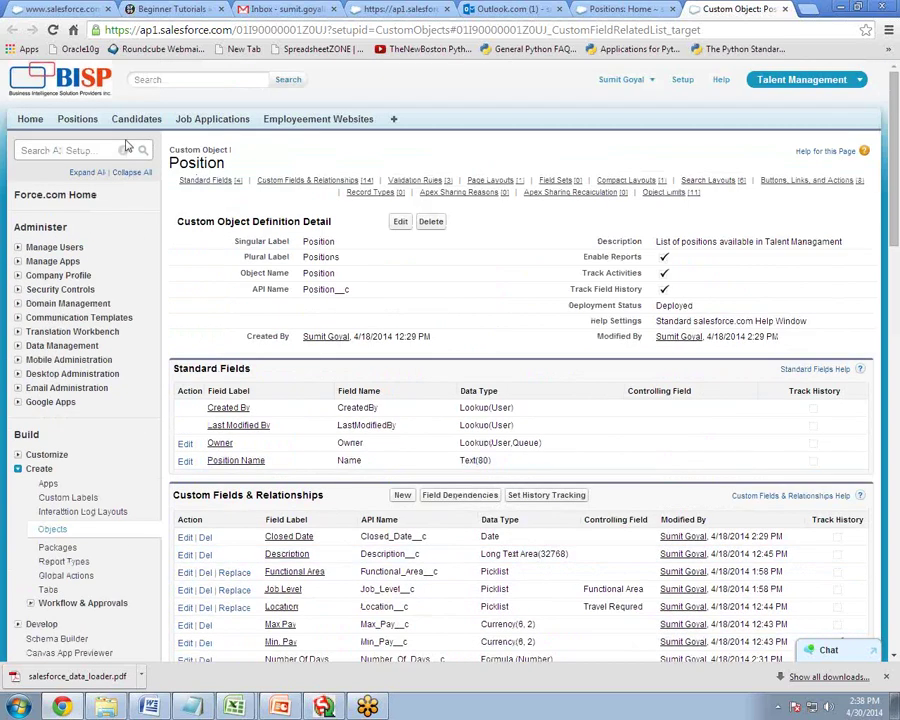
- Open the Data Loader setup page within the Data Management section of Salesforce Setup
{"action": "left_click", "coordinate": [80, 121]}
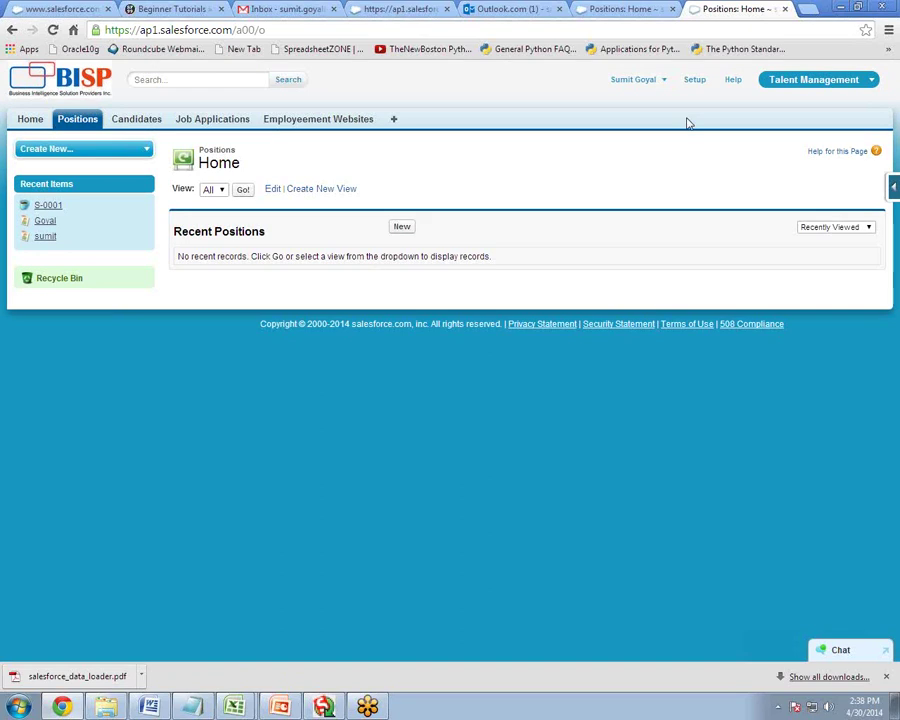
{"action": "left_click", "coordinate": [695, 81]}
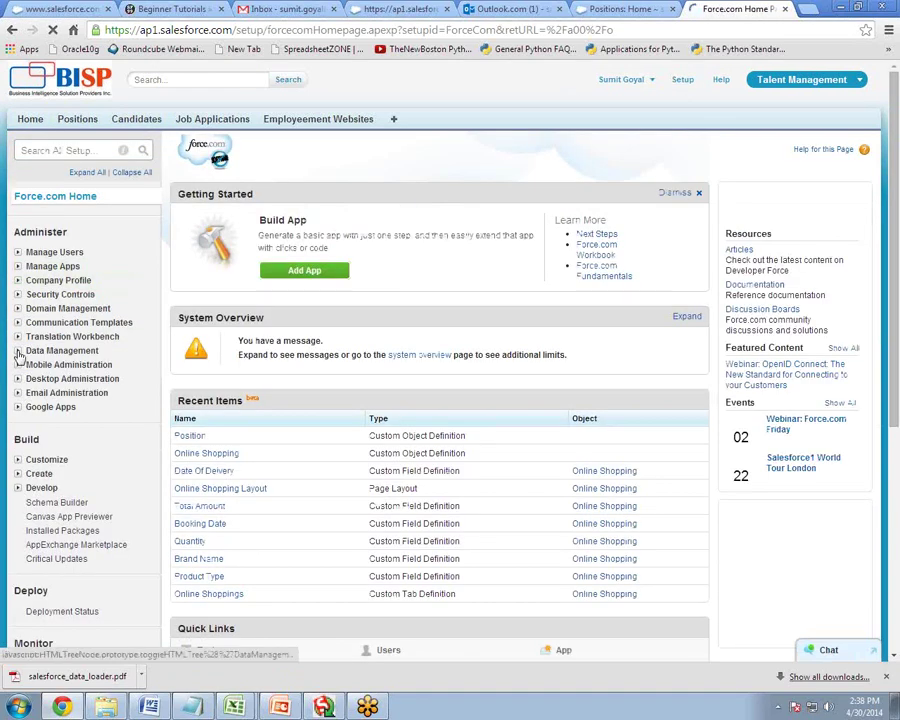
{"action": "left_click", "coordinate": [17, 352]}
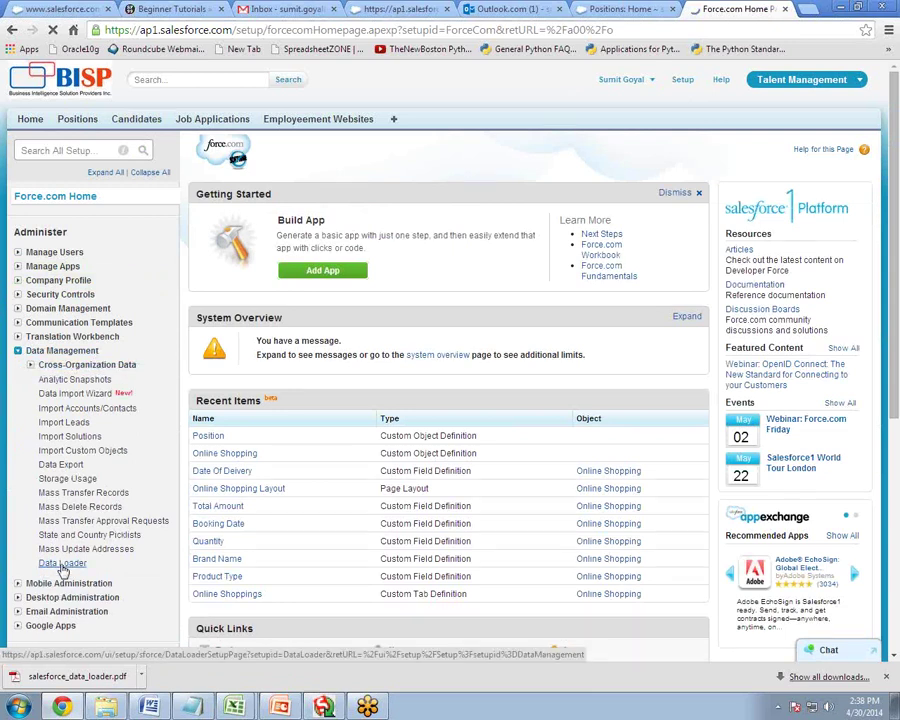
{"action": "left_click", "coordinate": [62, 563]}
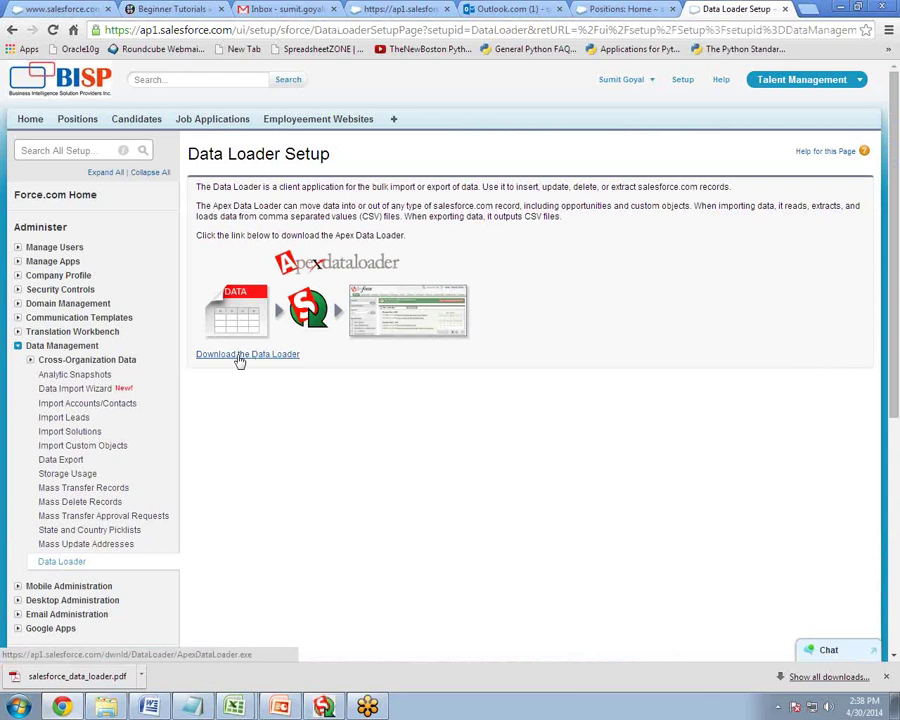
- Start the Data Loader download, cancel it, and close the extra browser tab
{"action": "left_click", "coordinate": [240, 355]}
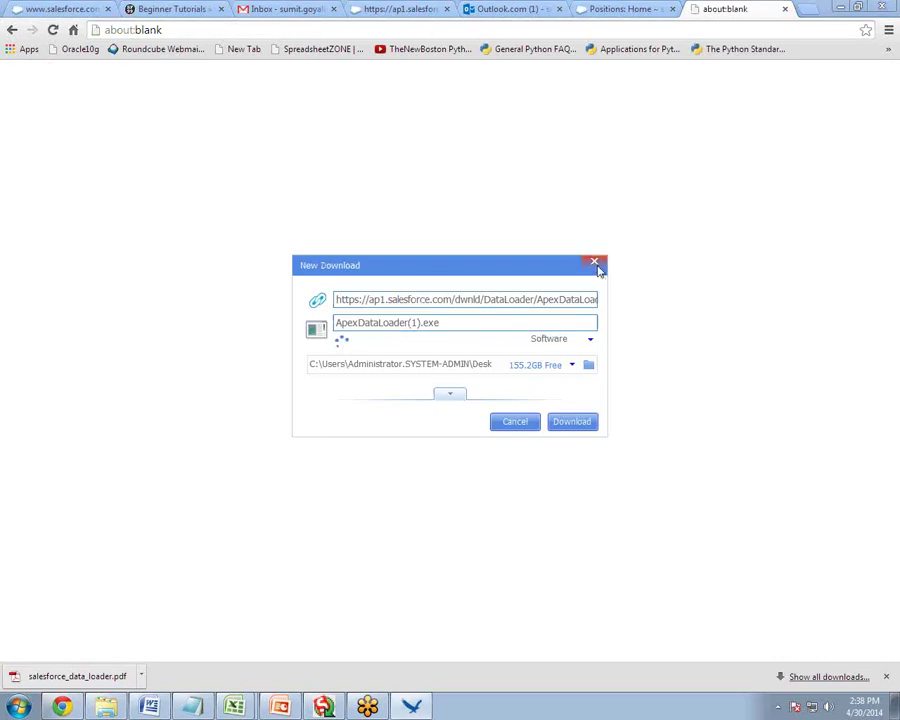
{"action": "left_click", "coordinate": [596, 264]}
{"action": "left_click", "coordinate": [620, 9]}
{"action": "left_click", "coordinate": [760, 9]}
{"action": "left_click", "coordinate": [785, 9]}
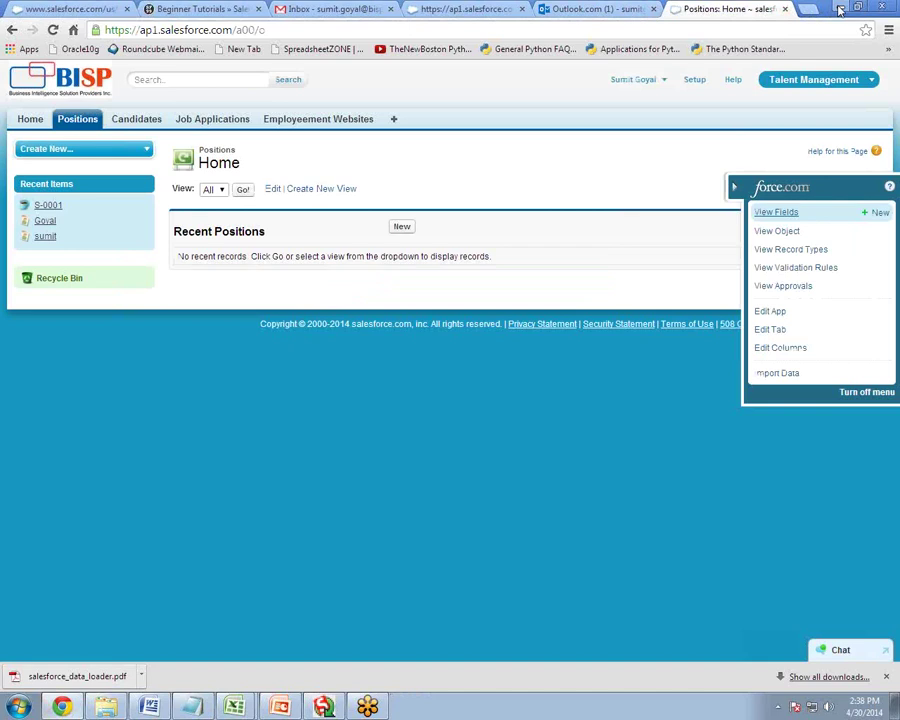
- Minimize the browser and the presentation, switch to the Apex Data Loader window and reposition it on the desktop
{"action": "left_click", "coordinate": [840, 9]}
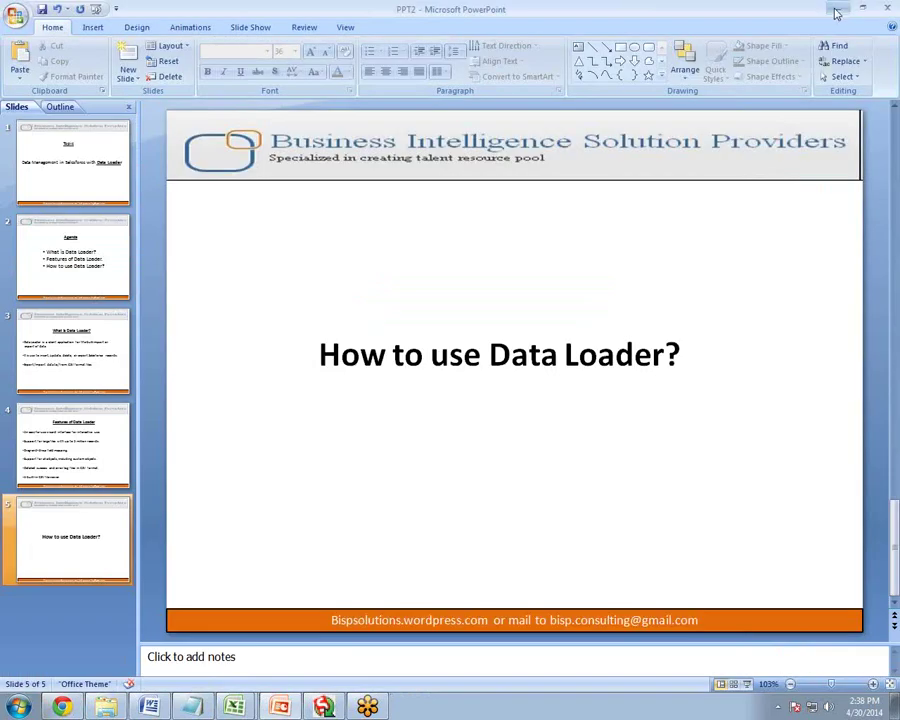
{"action": "left_click", "coordinate": [835, 9]}
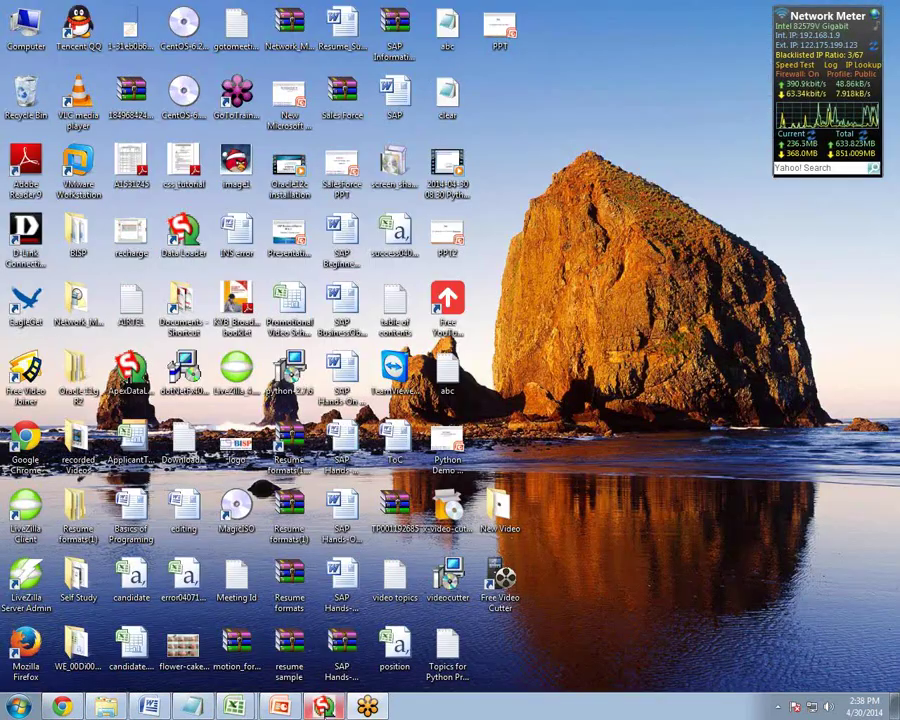
{"action": "left_click", "coordinate": [323, 709]}
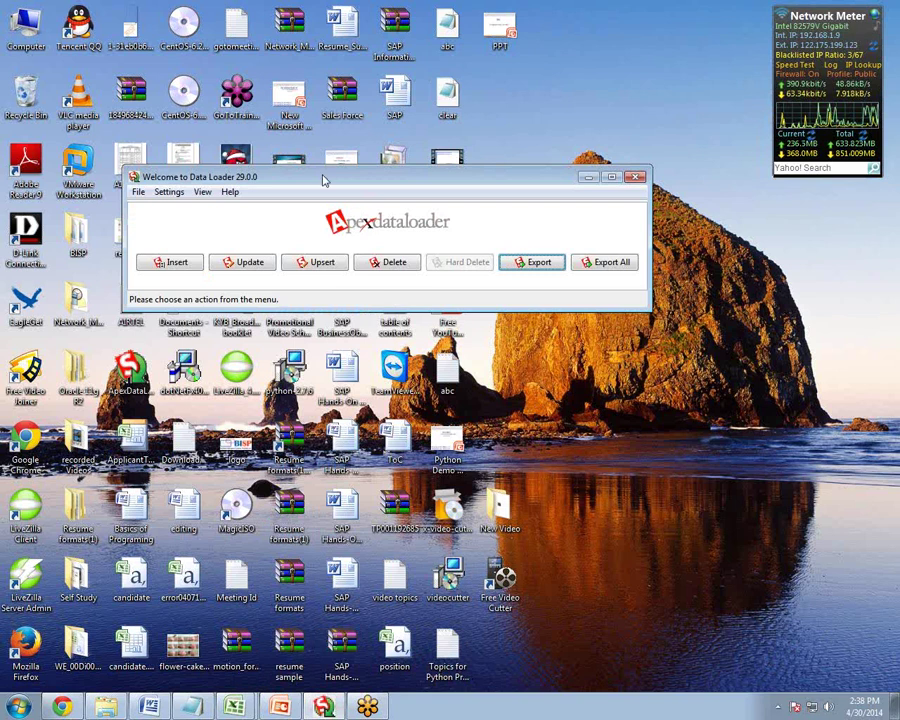
{"action": "left_click_drag", "start_coordinate": [308, 178], "coordinate": [309, 229]}
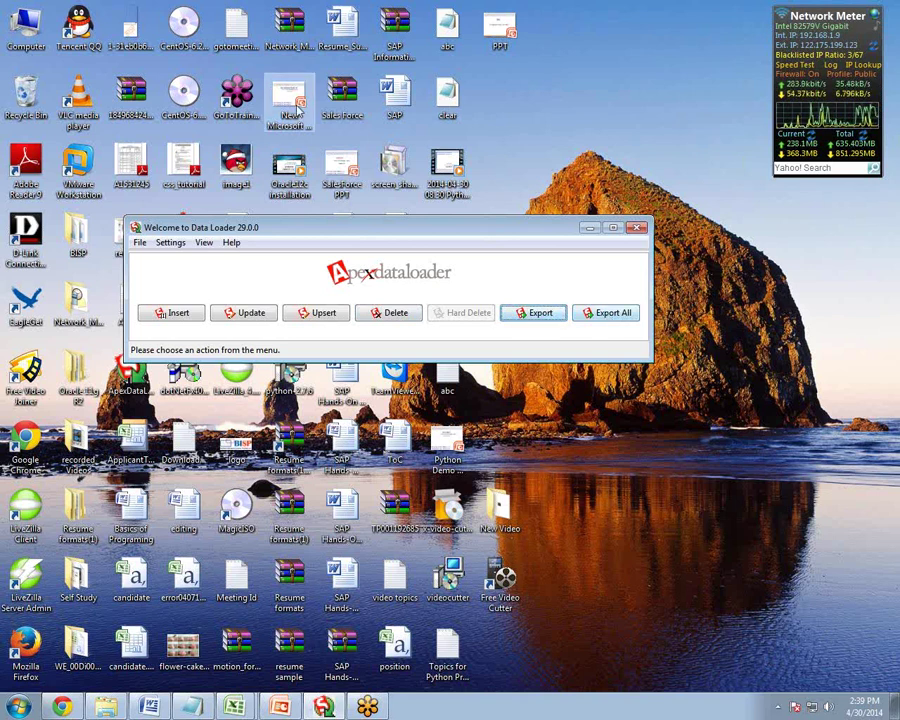
{"action": "mouse_move", "coordinate": [319, 235]}
{"action": "left_mouse_down"}
{"action": "mouse_move", "coordinate": [330, 167]}
{"action": "mouse_move", "coordinate": [333, 223]}
{"action": "left_mouse_up"}
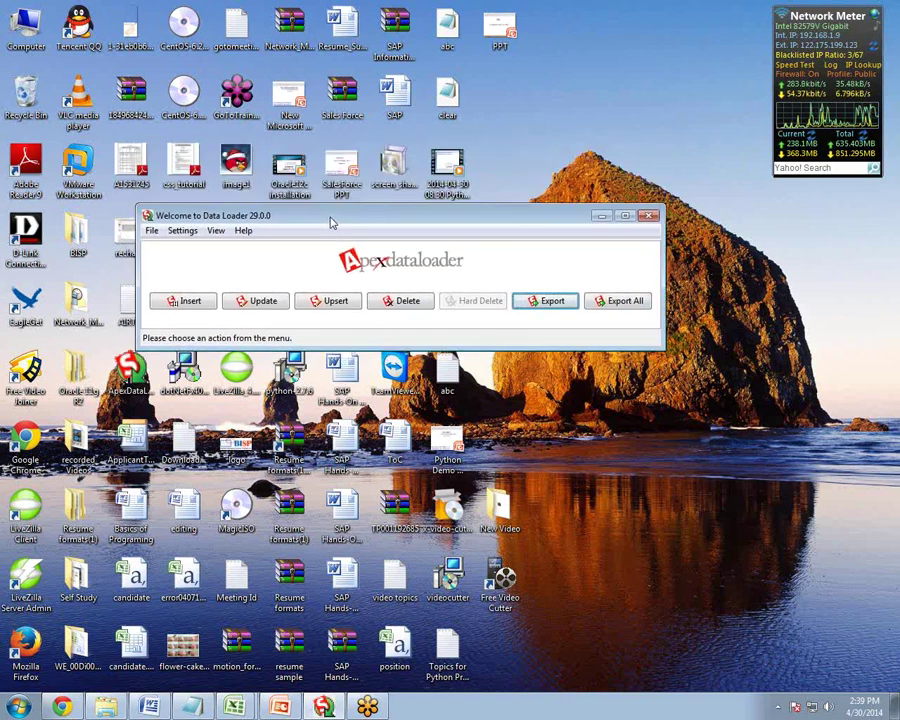
- Check the file type of the desktop file position in its properties and close them
{"action": "right_click", "coordinate": [396, 644]}
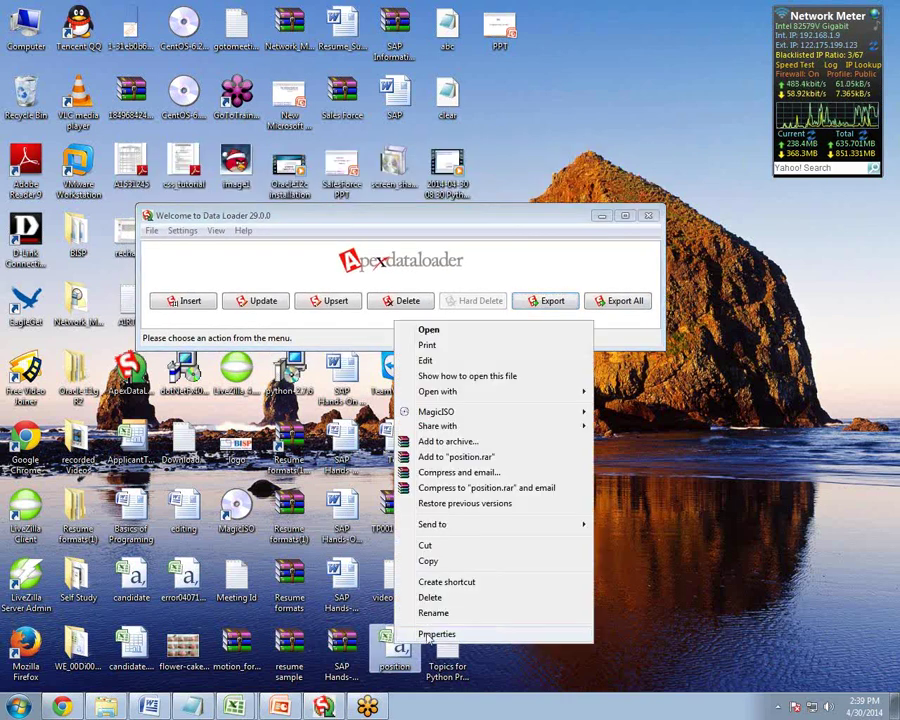
{"action": "left_click", "coordinate": [430, 635]}
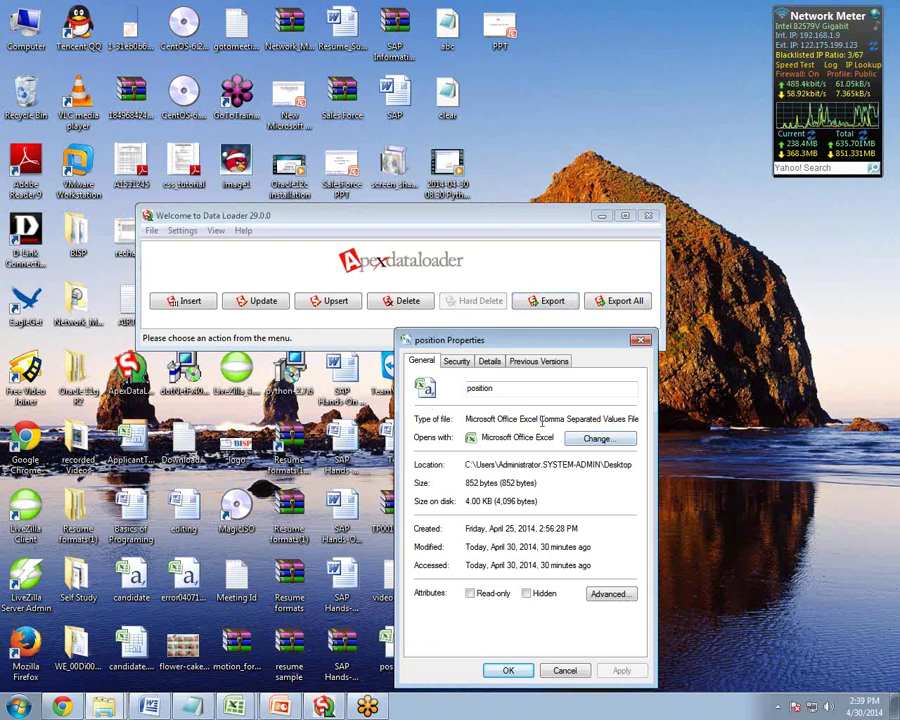
{"action": "left_click_drag", "start_coordinate": [541, 421], "coordinate": [625, 420]}
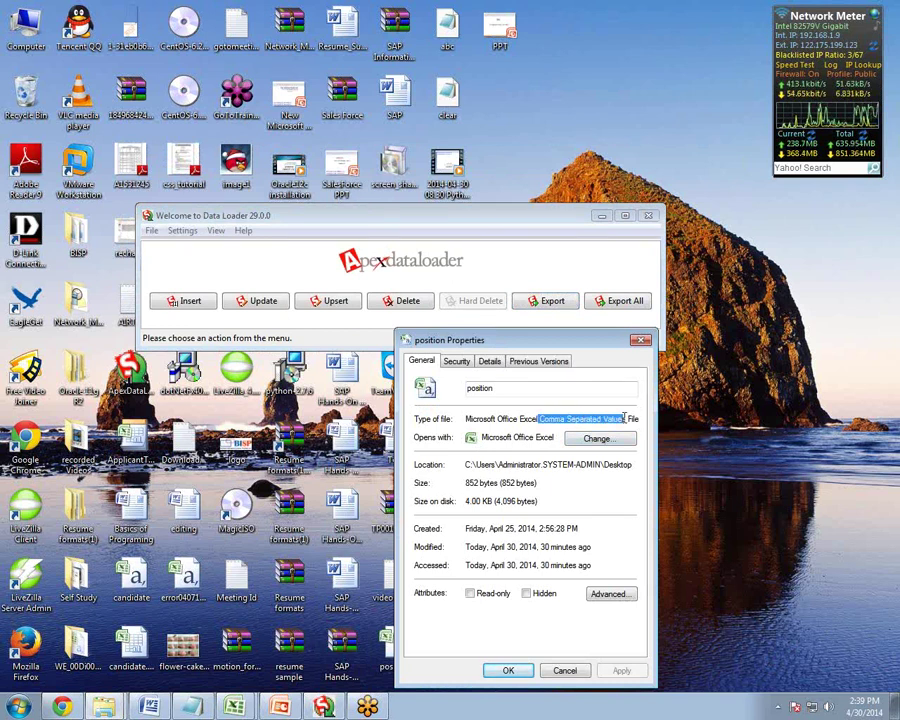
{"action": "double_click", "coordinate": [440, 388]}
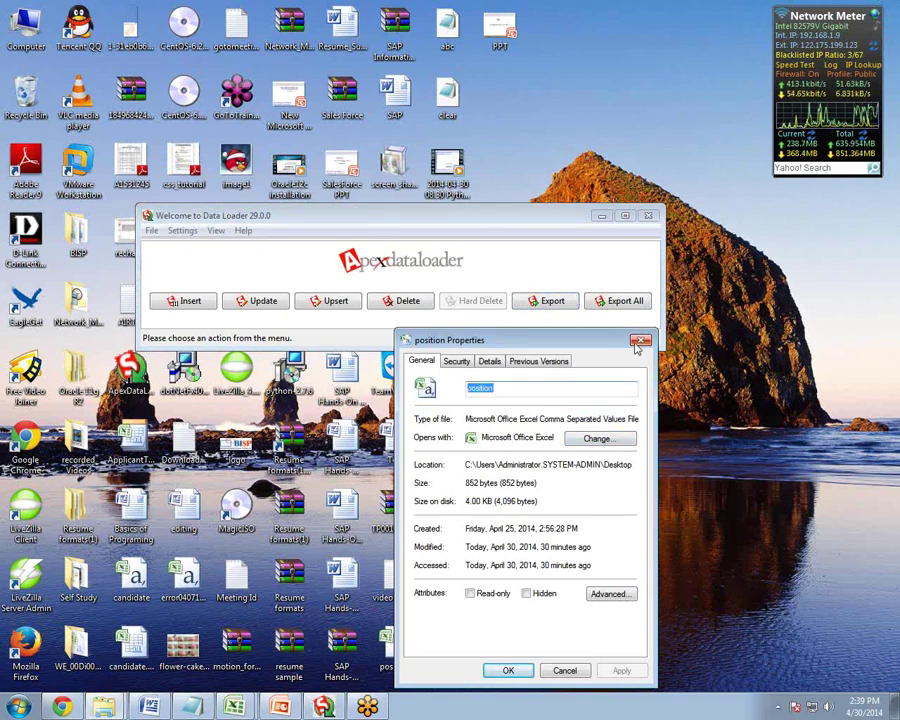
{"action": "key", "text": "Escape"}
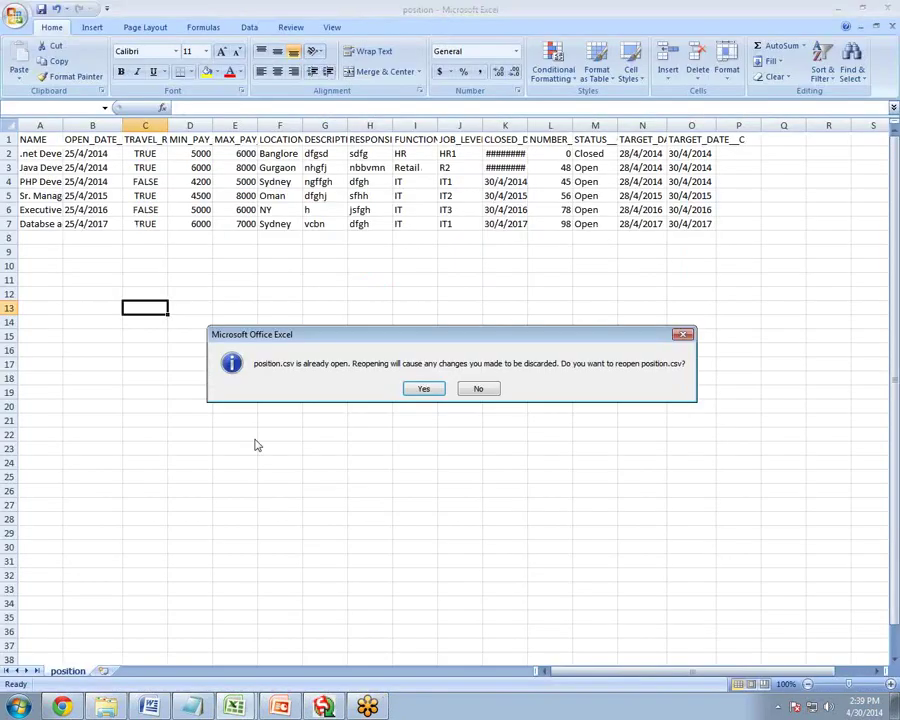
- Reopen position.csv in Excel and widen the OPEN_DATE__C and TRAVEL_REQURED__C columns to show their full headers
{"action": "left_click", "coordinate": [426, 390]}
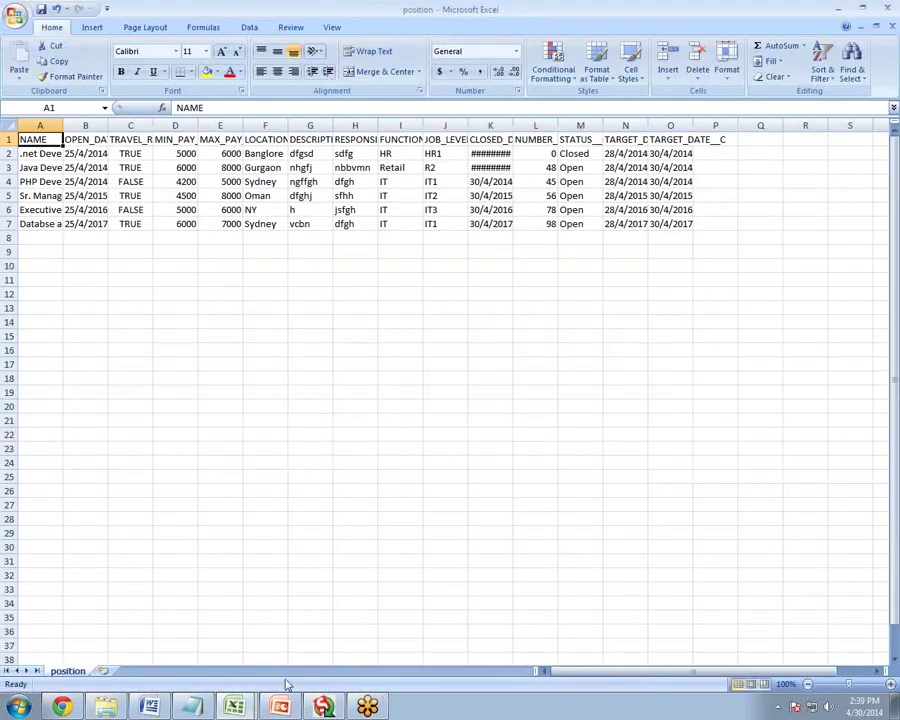
{"action": "left_click", "coordinate": [234, 706]}
{"action": "left_click", "coordinate": [20, 137]}
{"action": "left_click_drag", "start_coordinate": [109, 125], "coordinate": [140, 125]}
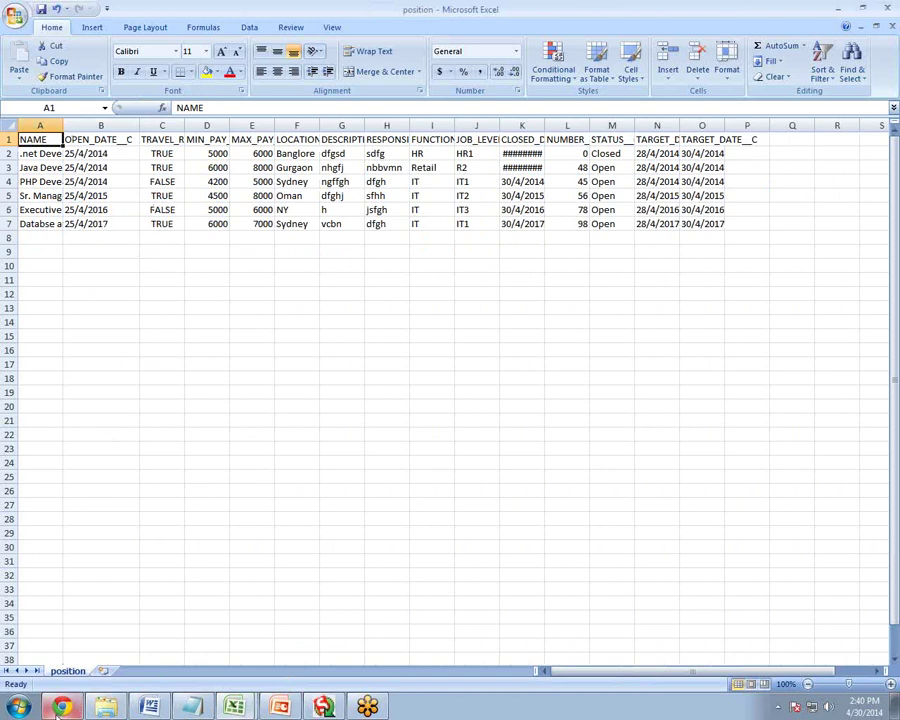
{"action": "left_click_drag", "start_coordinate": [185, 125], "coordinate": [240, 124]}
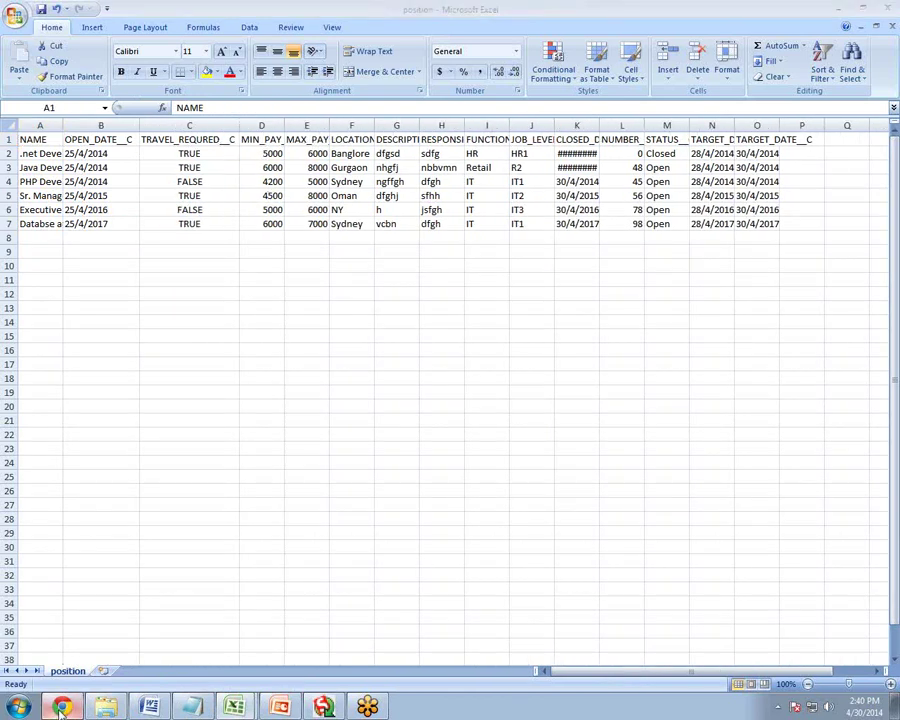
- Switch to Salesforce in Chrome and examine the API names of the Position custom fields, from Closed Date to Location
{"action": "left_click", "coordinate": [62, 707]}
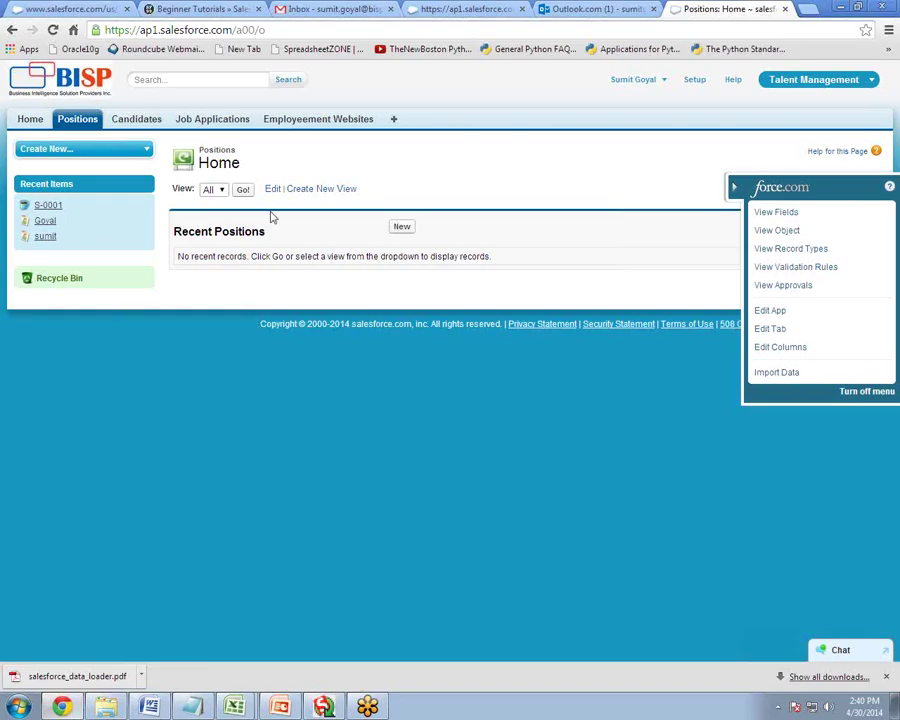
{"action": "left_click", "coordinate": [735, 189]}
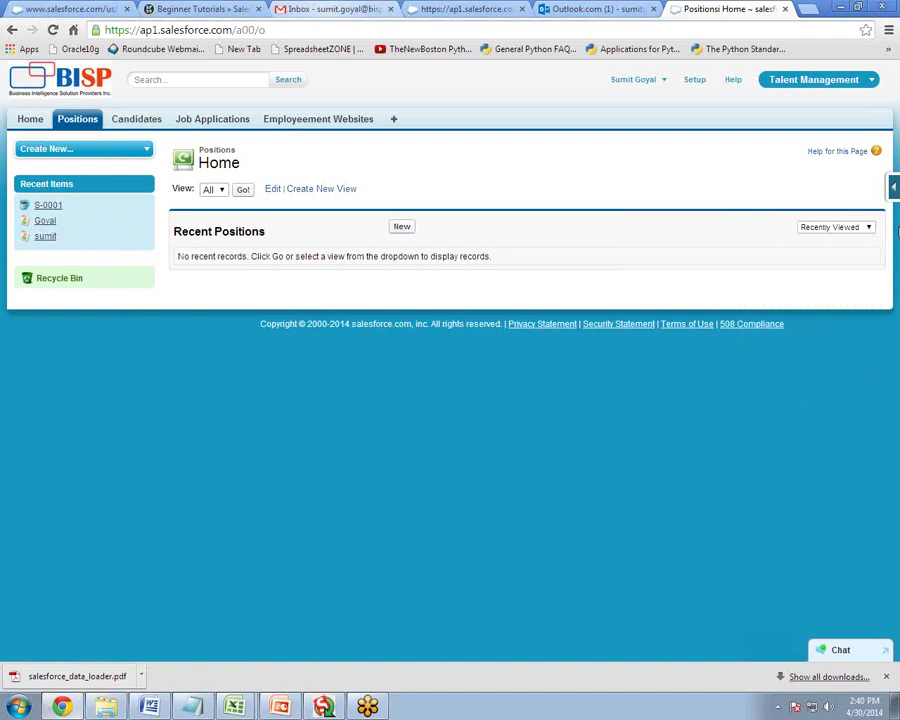
{"action": "left_click", "coordinate": [893, 186]}
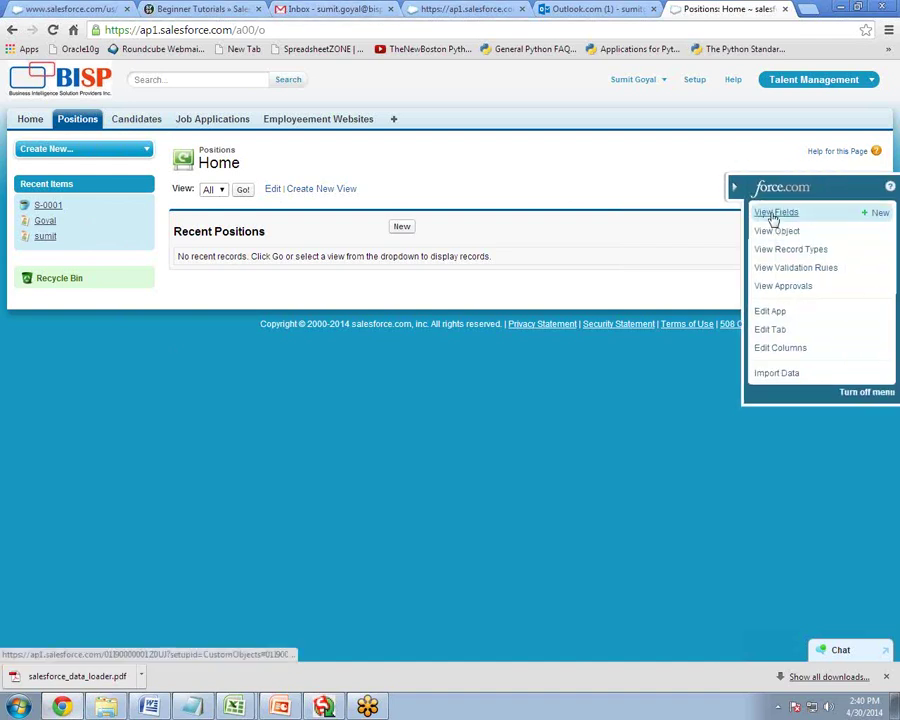
{"action": "left_click", "coordinate": [772, 213]}
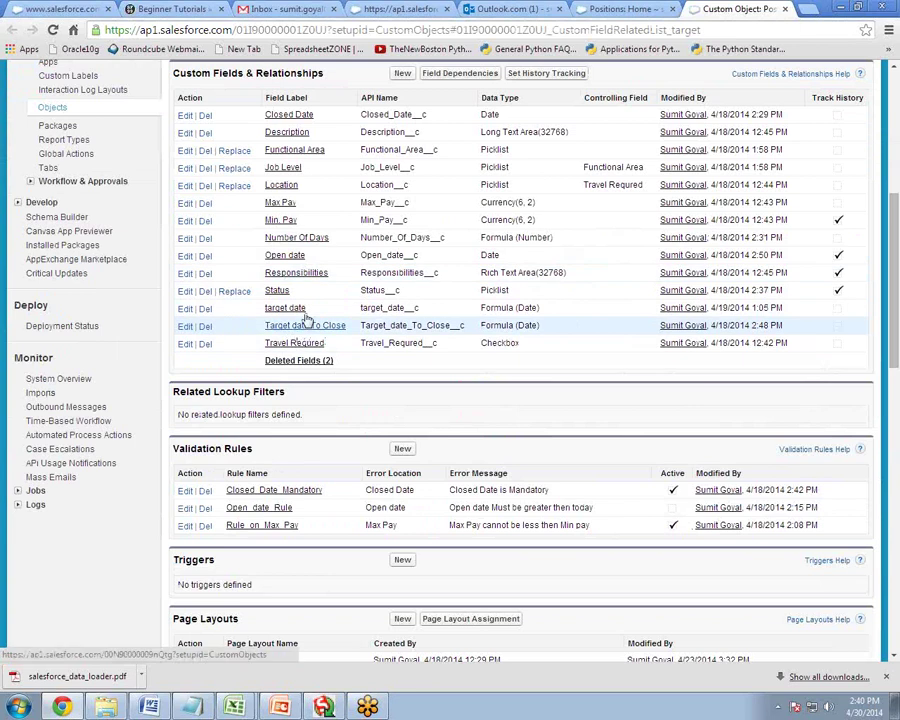
{"action": "scroll", "coordinate": [305, 320], "scroll_direction": "up", "scroll_amount": 3}
{"action": "left_click_drag", "start_coordinate": [361, 255], "coordinate": [426, 255]}
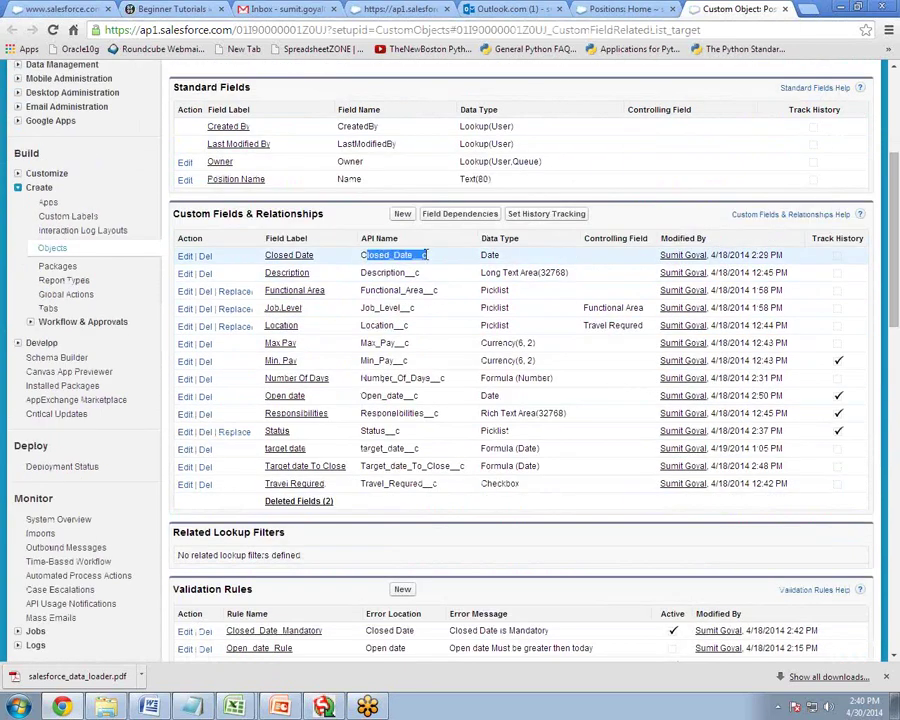
{"action": "left_click_drag", "start_coordinate": [361, 273], "coordinate": [420, 273]}
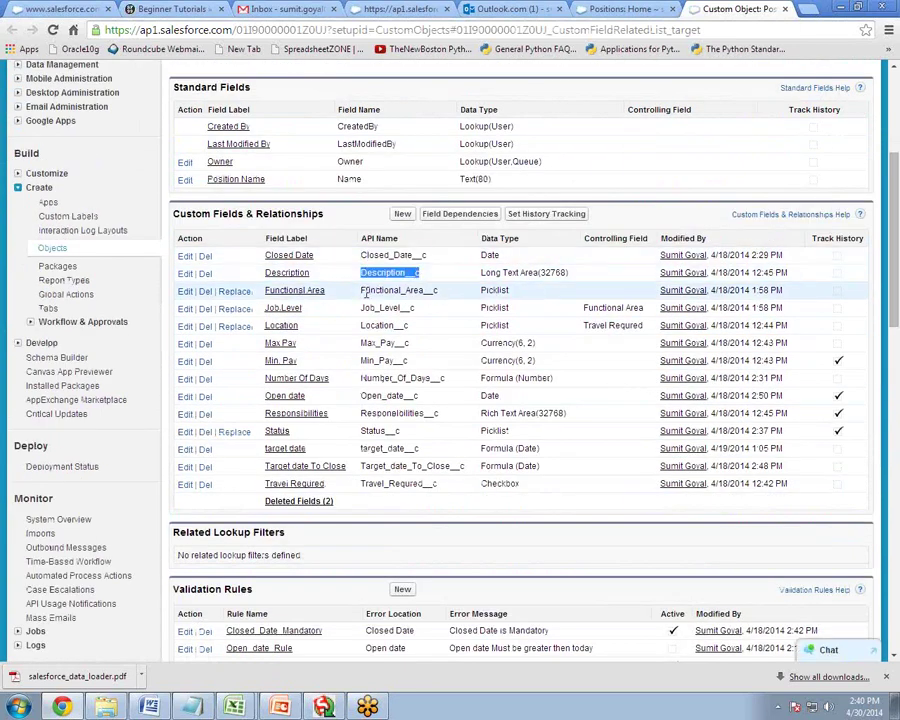
{"action": "left_click_drag", "start_coordinate": [361, 290], "coordinate": [441, 290]}
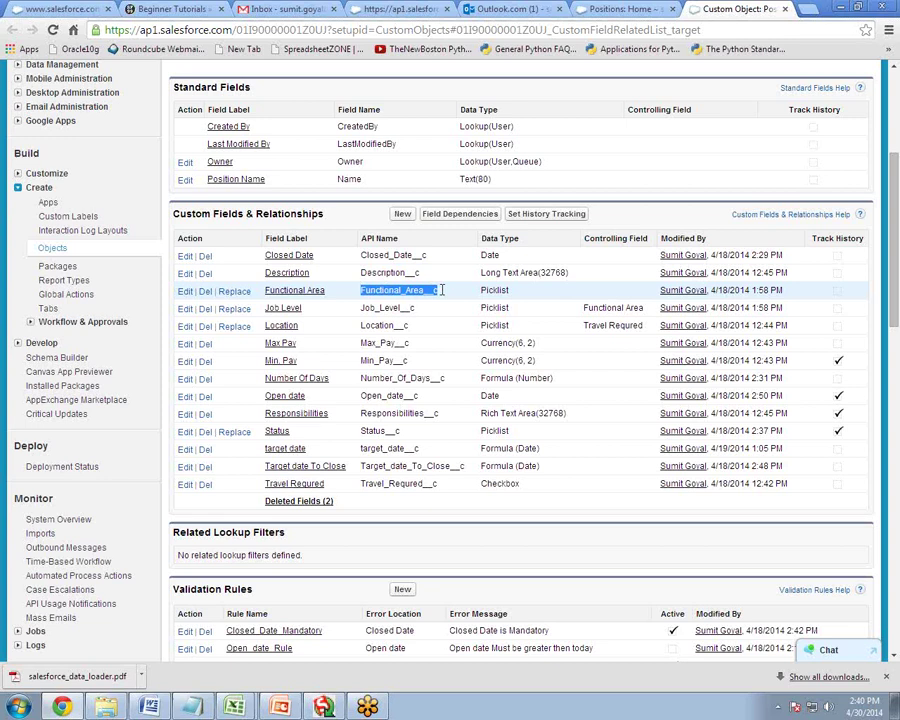
{"action": "left_click_drag", "start_coordinate": [361, 307], "coordinate": [414, 308]}
{"action": "left_click", "coordinate": [362, 325]}
{"action": "left_click_drag", "start_coordinate": [362, 325], "coordinate": [410, 326]}
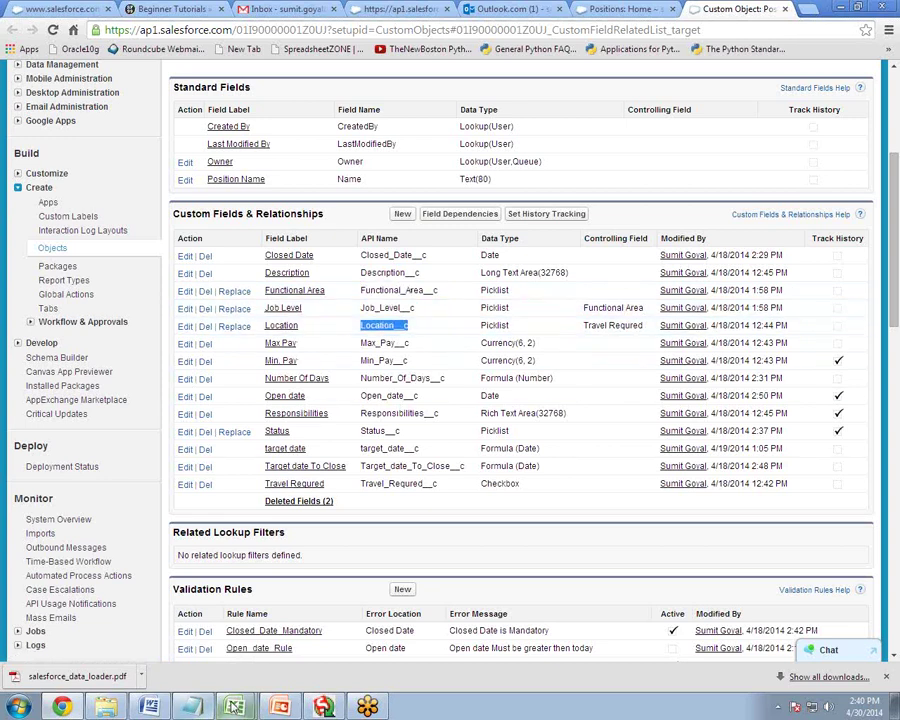
- Switch back to the position spreadsheet in Excel, select the records in A2:O6 and autofit the CLOSED_DATE__C column
{"action": "left_click", "coordinate": [234, 706]}
{"action": "left_click", "coordinate": [200, 677]}
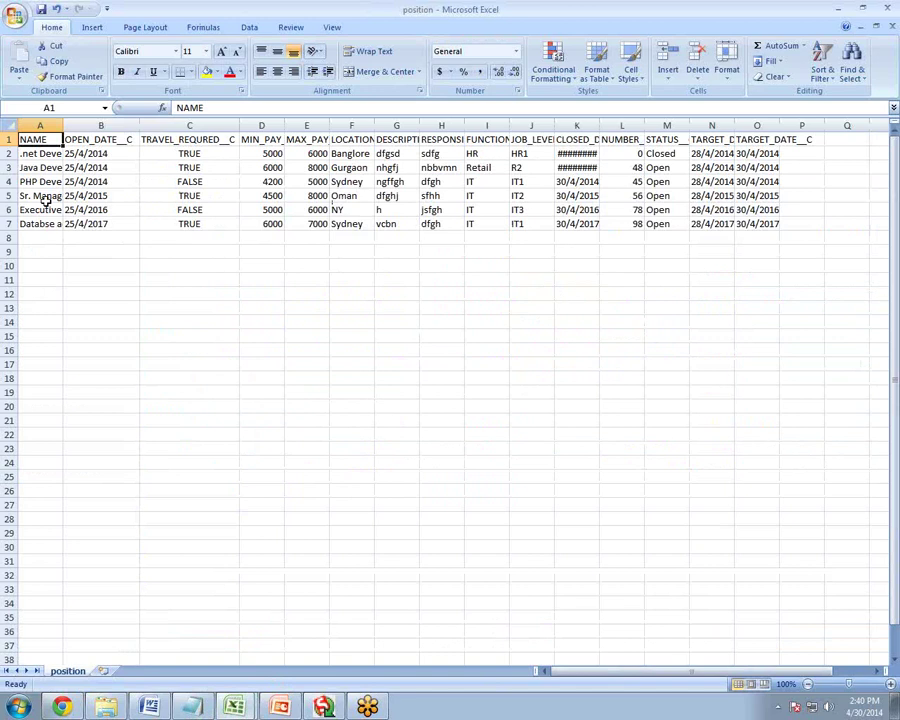
{"action": "left_click_drag", "start_coordinate": [36, 153], "coordinate": [778, 214]}
{"action": "double_click", "coordinate": [601, 126]}
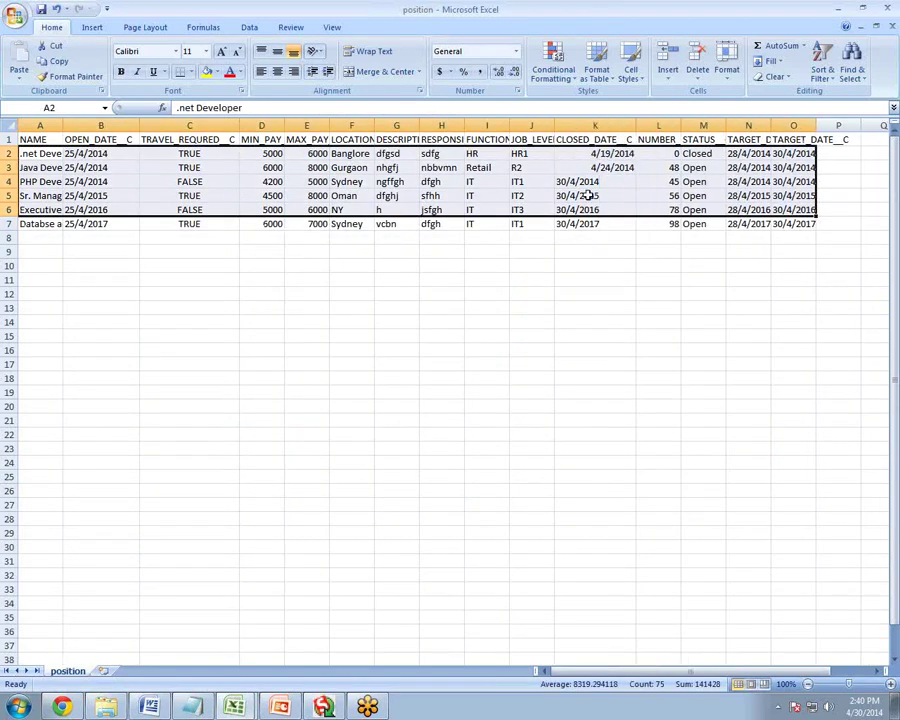
- Copy the closed date 30/4/2014 from K4 into K2 and K3
{"action": "left_click", "coordinate": [566, 184]}
{"action": "key", "text": "ctrl+c"}
{"action": "left_click", "coordinate": [576, 153]}
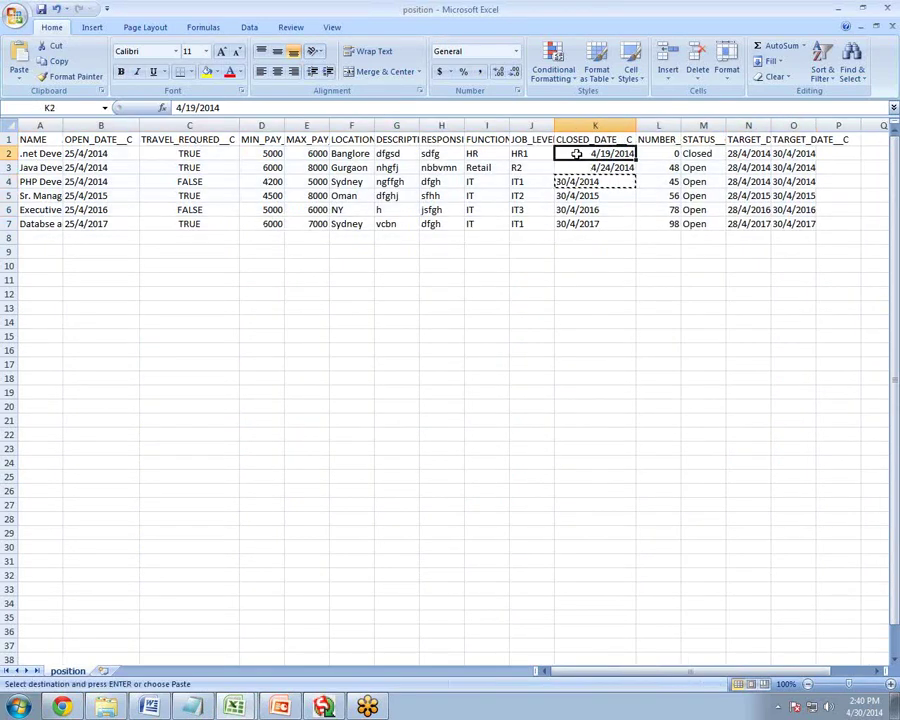
{"action": "key", "text": "ctrl+v"}
{"action": "key", "text": "ctrl+v"}
{"action": "left_click", "coordinate": [600, 237]}
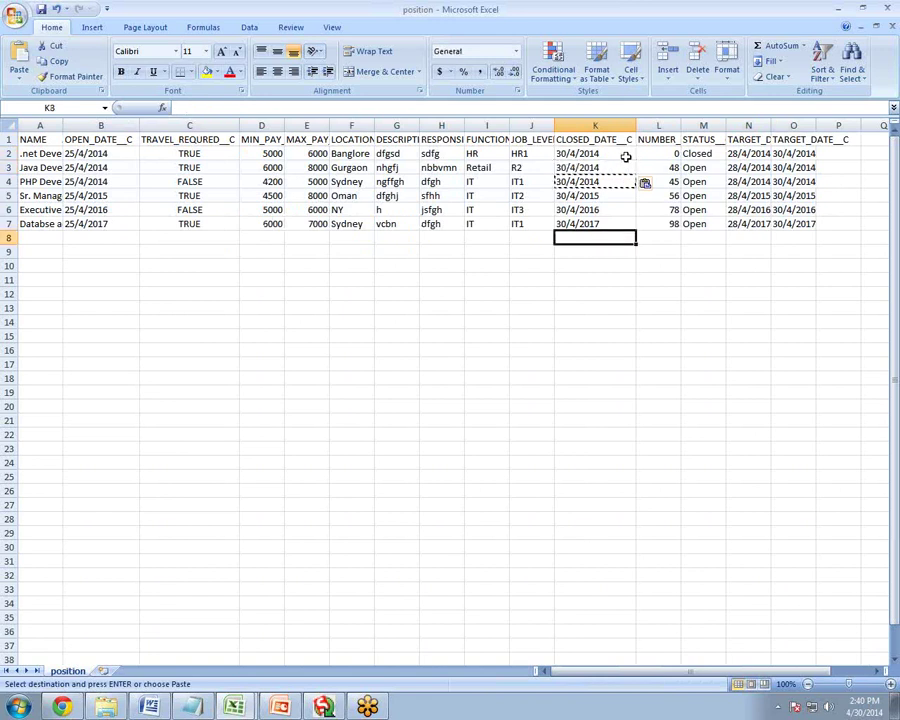
- Resize columns G through O to show more of their headers and save position.csv, keeping the CSV format
{"action": "key", "text": "Escape"}
{"action": "left_click_drag", "start_coordinate": [630, 128], "coordinate": [873, 124]}
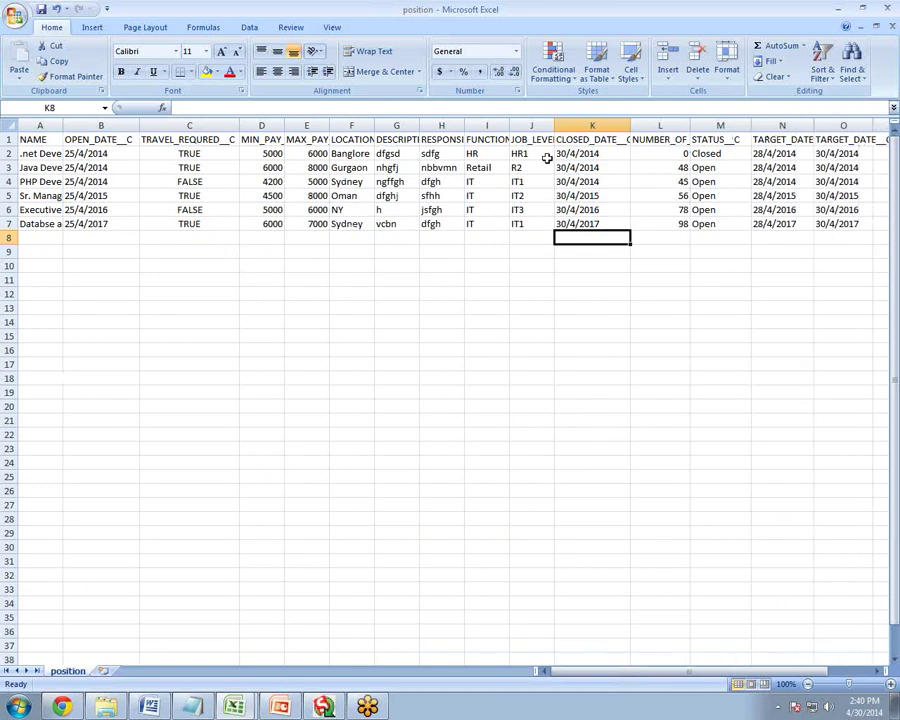
{"action": "left_click_drag", "start_coordinate": [553, 127], "coordinate": [570, 127]}
{"action": "left_click_drag", "start_coordinate": [510, 127], "coordinate": [531, 125]}
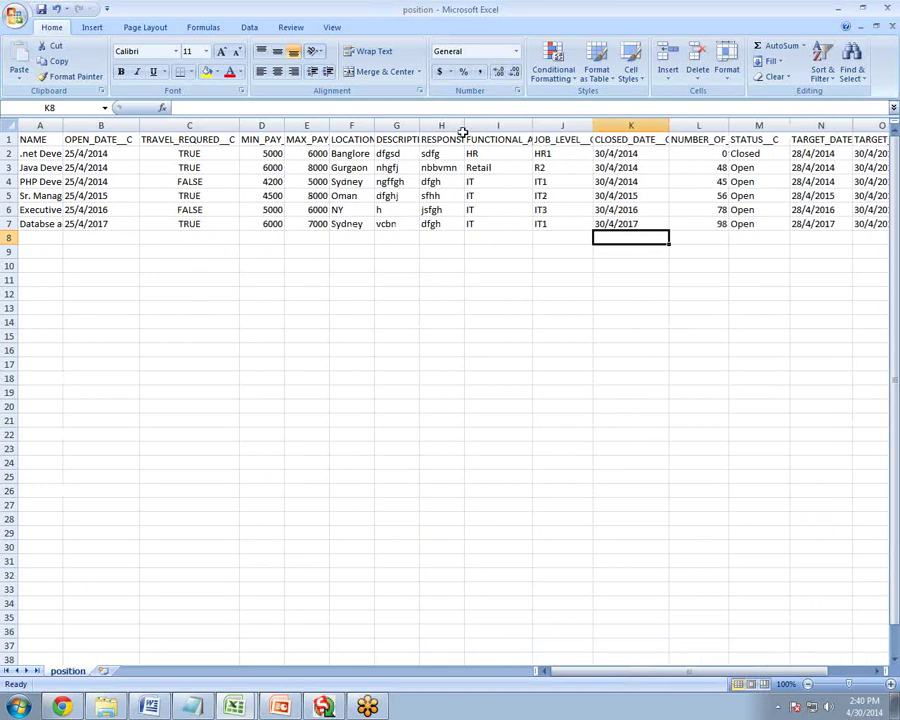
{"action": "left_click_drag", "start_coordinate": [464, 127], "coordinate": [490, 127]}
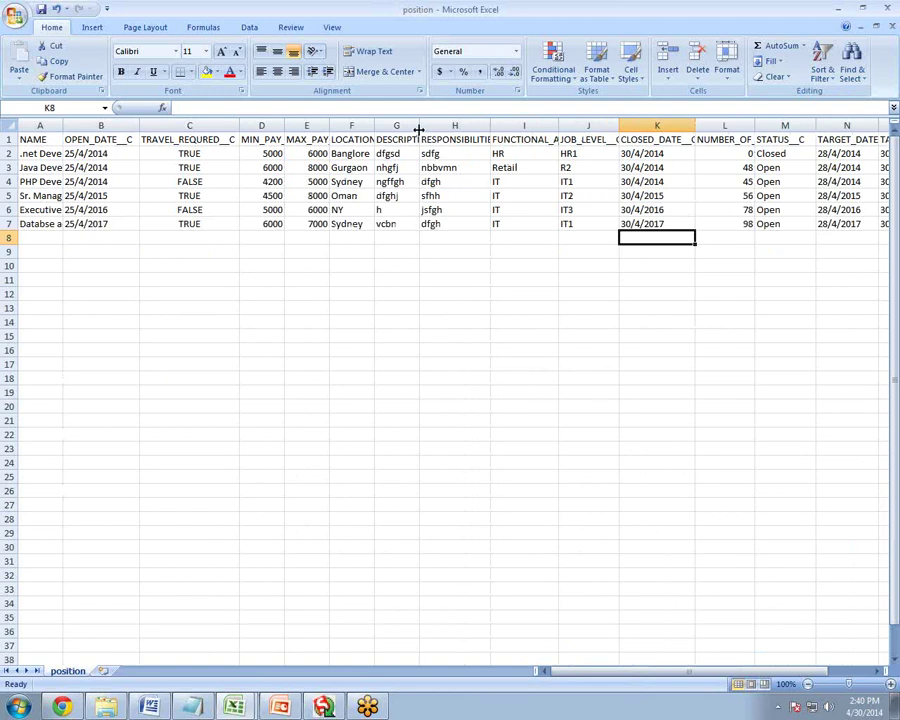
{"action": "left_click_drag", "start_coordinate": [418, 128], "coordinate": [432, 127]}
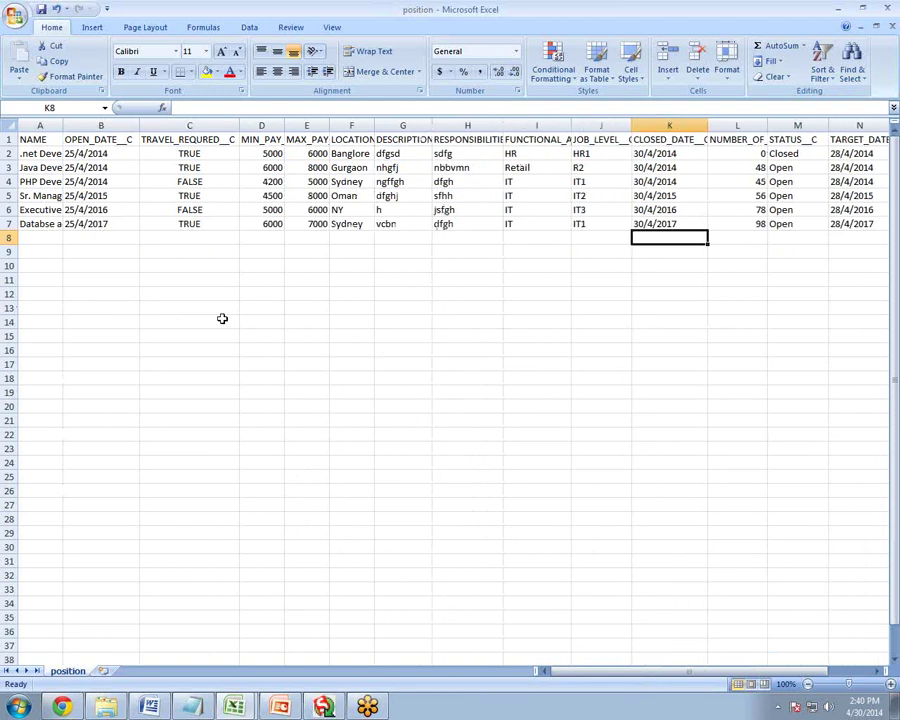
{"action": "key", "text": "ctrl+s"}
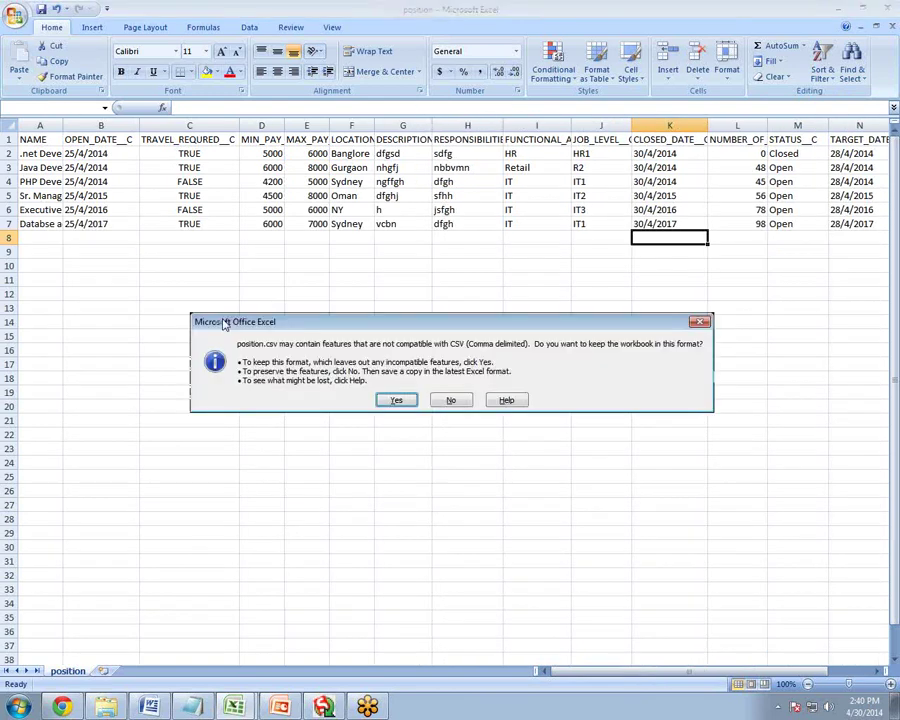
{"action": "left_click", "coordinate": [394, 399]}
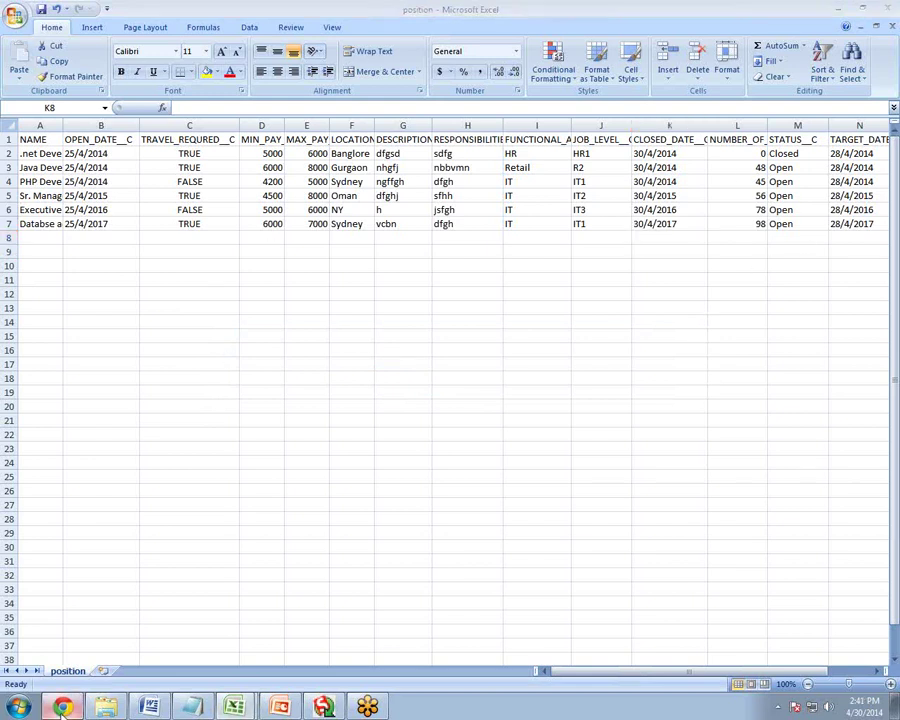
- Switch to Salesforce in Chrome, list all Position records, and compare the list with the position spreadsheet in Excel
{"action": "key", "text": "alt+Tab"}
{"action": "left_click", "coordinate": [620, 9]}
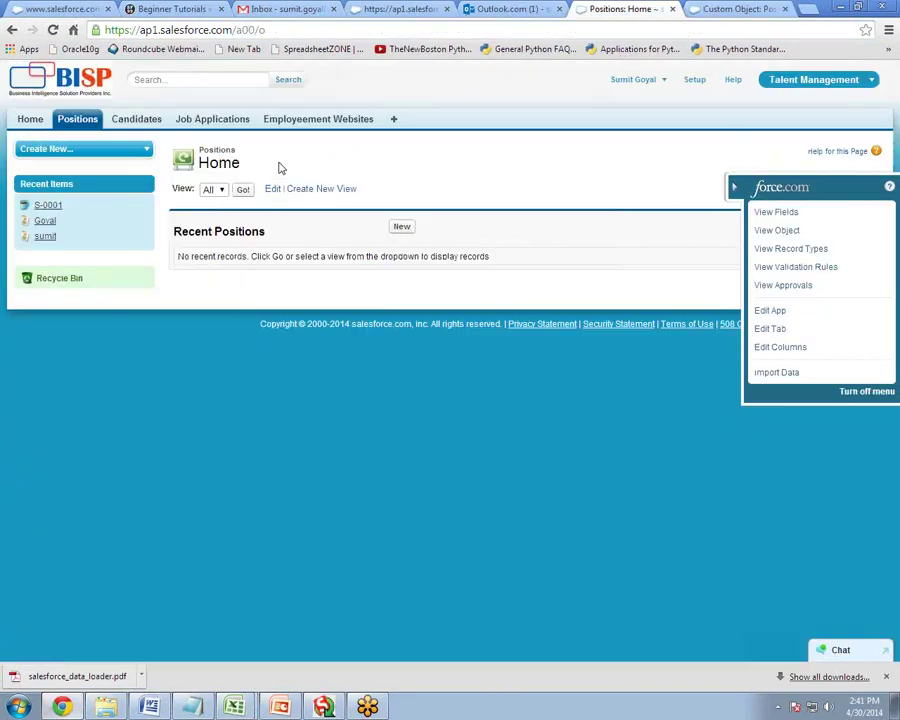
{"action": "left_click", "coordinate": [243, 190]}
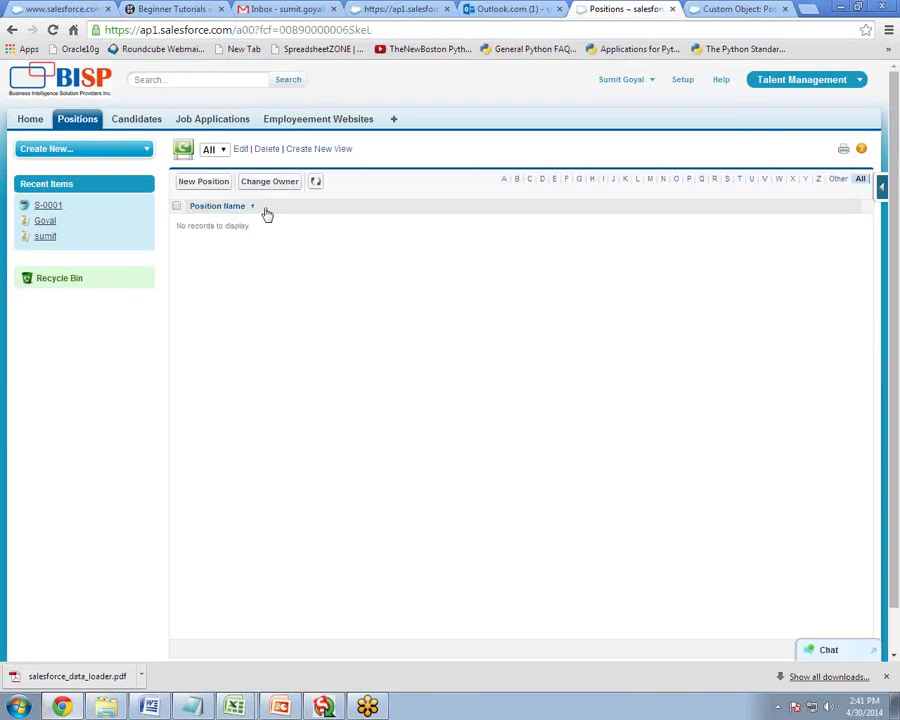
{"action": "mouse_move", "coordinate": [234, 705]}
{"action": "left_click", "coordinate": [182, 674]}
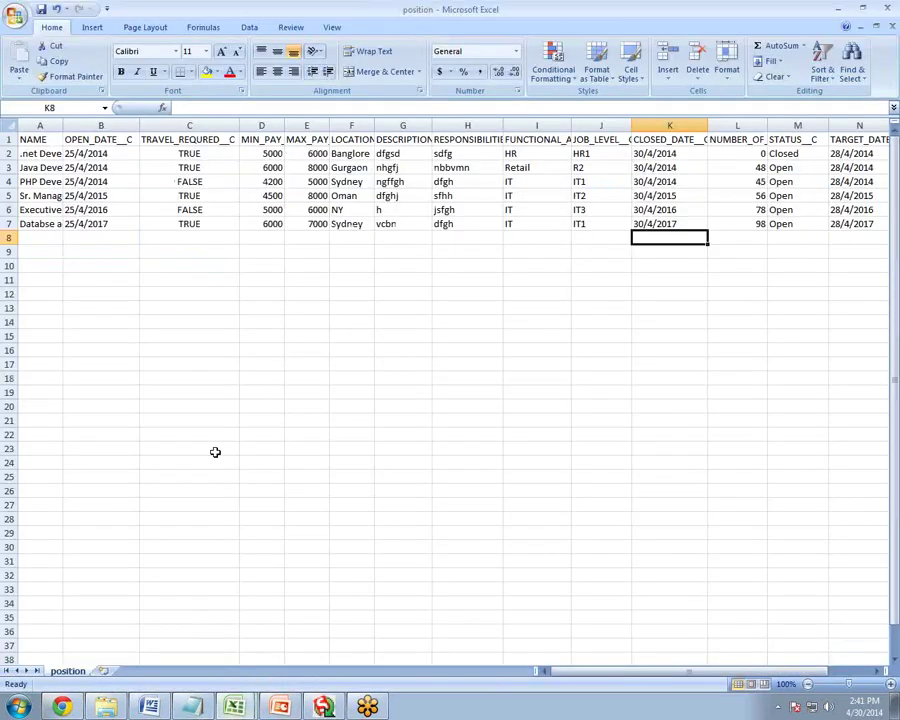
{"action": "left_click", "coordinate": [62, 706]}
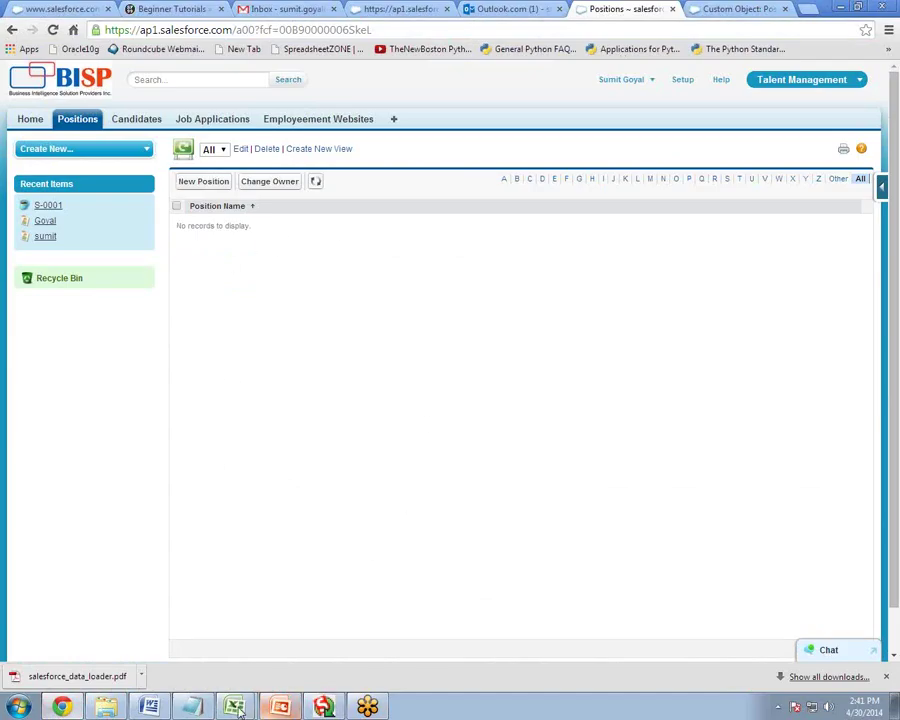
{"action": "mouse_move", "coordinate": [235, 706]}
{"action": "left_click", "coordinate": [210, 674]}
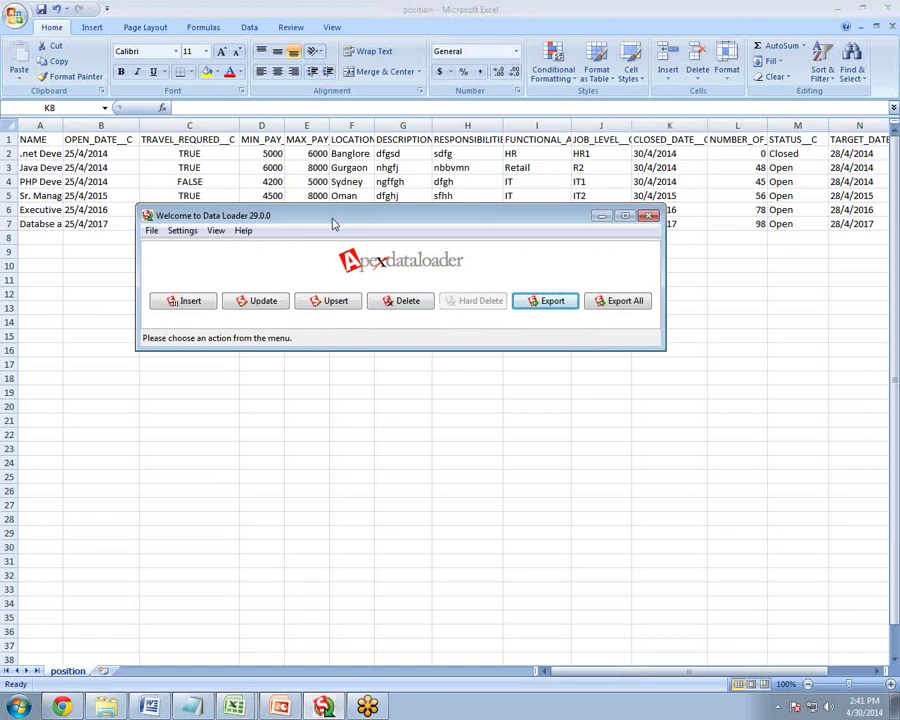
- Start an Insert operation in Apex Data Loader and try to log in to Salesforce with the account password
{"action": "left_click", "coordinate": [183, 302]}
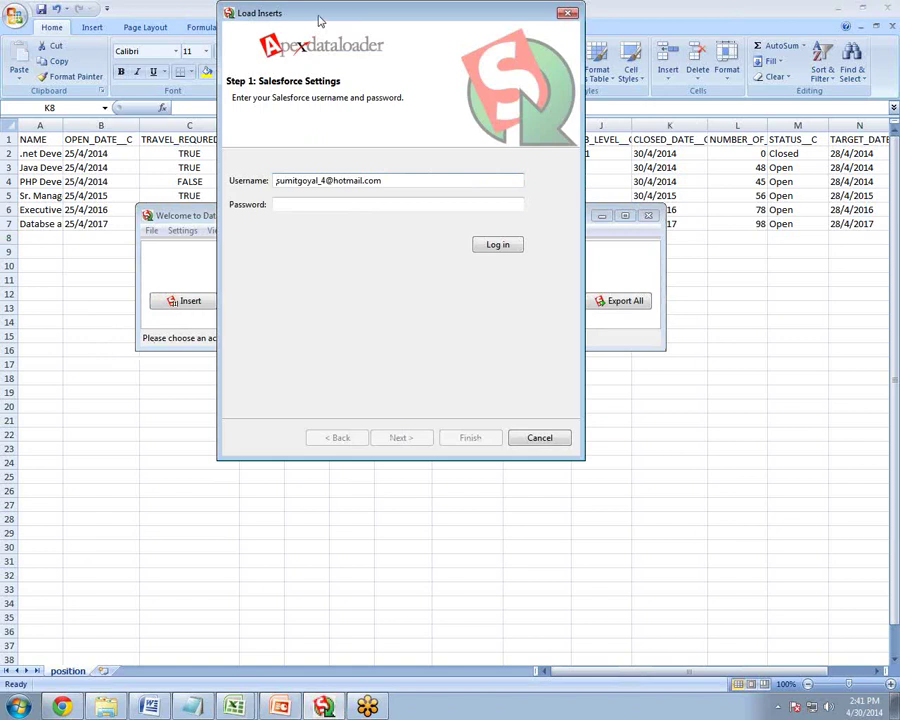
{"action": "left_click_drag", "start_coordinate": [320, 20], "coordinate": [321, 111]}
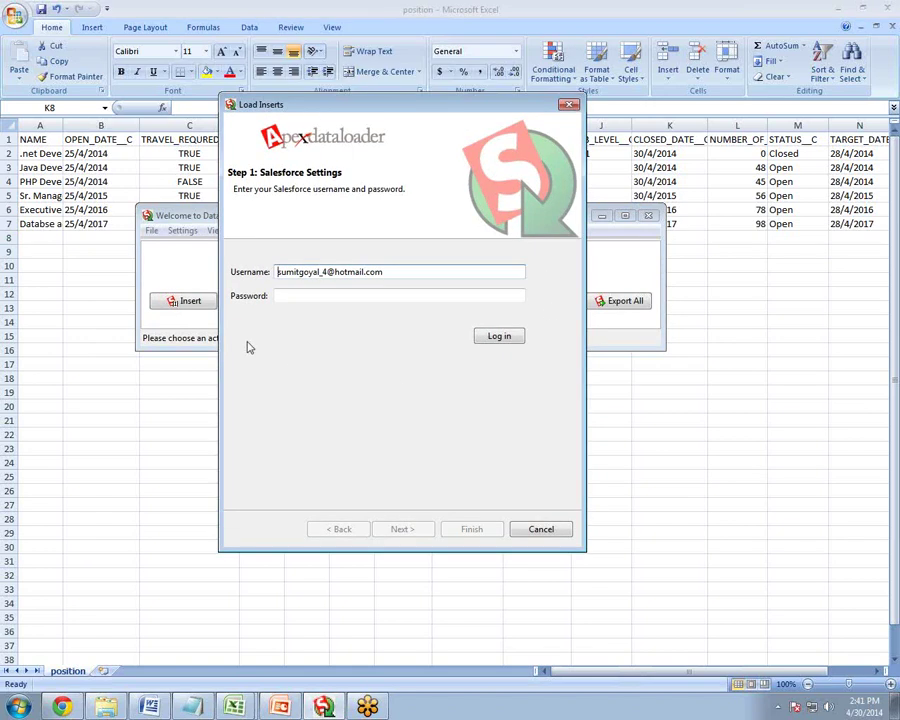
{"action": "left_click_drag", "start_coordinate": [440, 269], "coordinate": [261, 279]}
{"action": "left_click", "coordinate": [342, 295]}
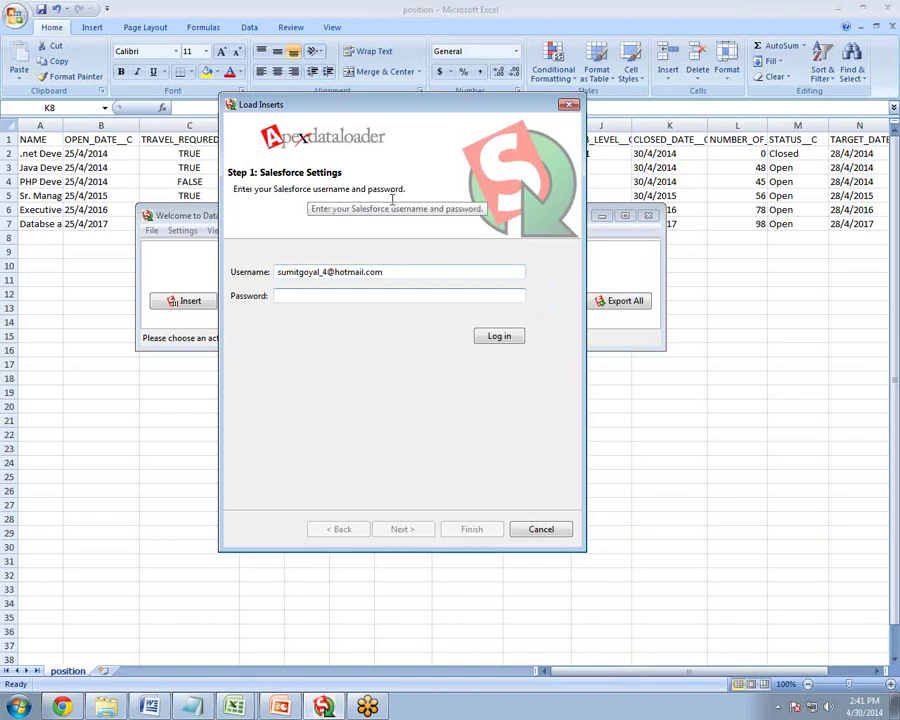
{"action": "left_click_drag", "start_coordinate": [388, 271], "coordinate": [273, 273]}
{"action": "left_click", "coordinate": [294, 297]}
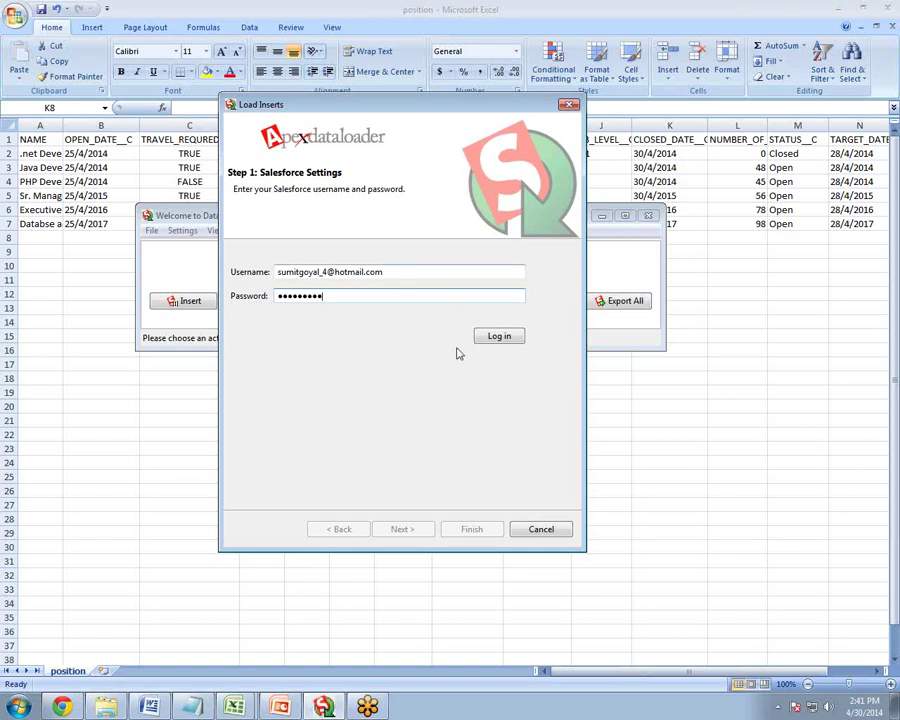
{"action": "left_click", "coordinate": [499, 336]}
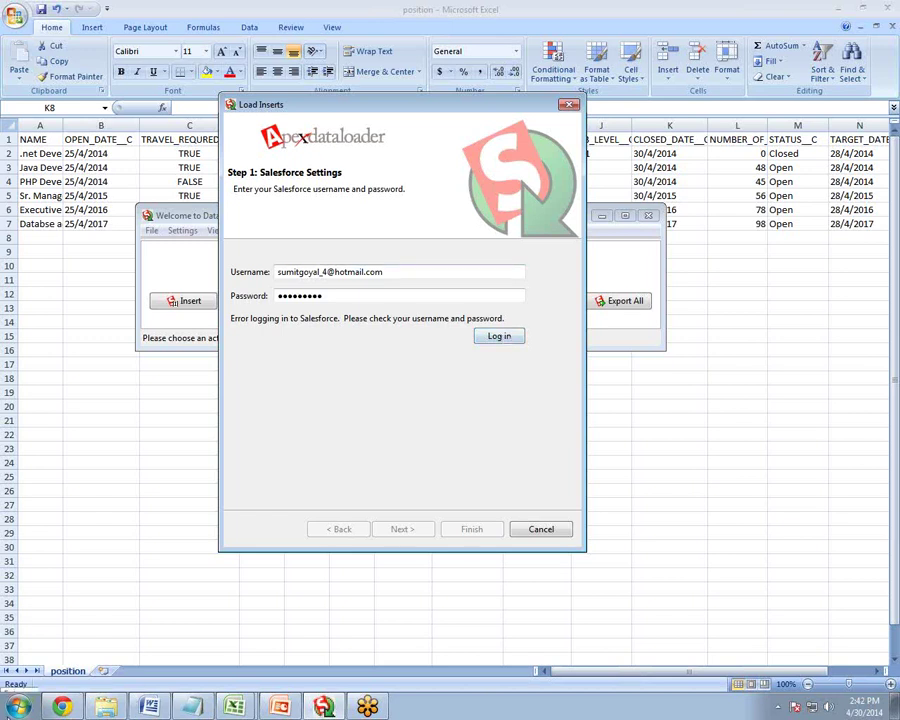
- Switch to Salesforce in Chrome and reset the account's security token from the personal settings
{"action": "left_click", "coordinate": [59, 707]}
{"action": "left_click", "coordinate": [324, 707]}
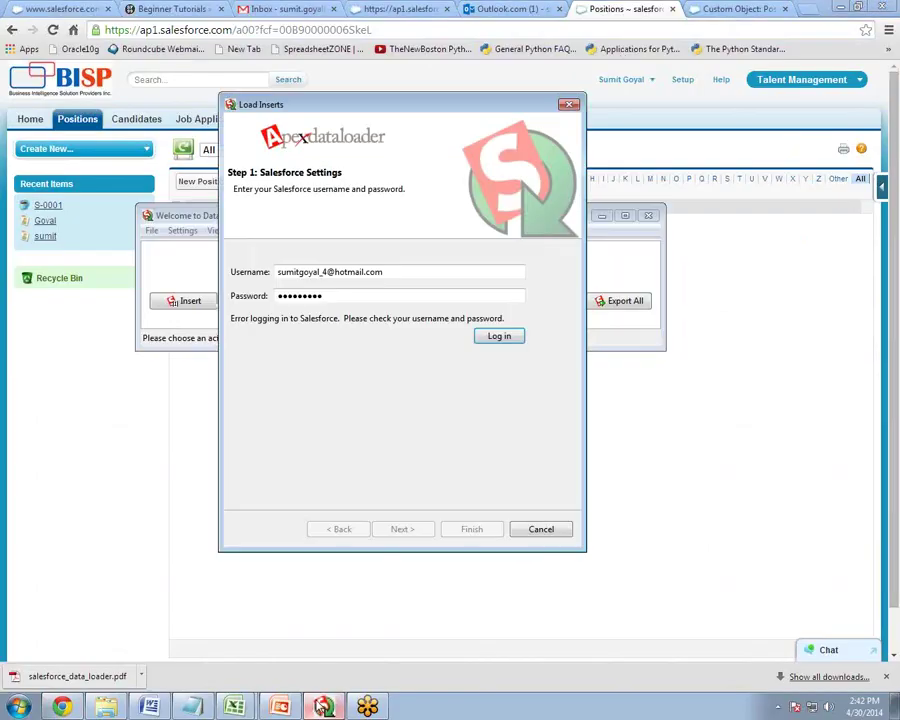
{"action": "left_click_drag", "start_coordinate": [364, 113], "coordinate": [366, 165]}
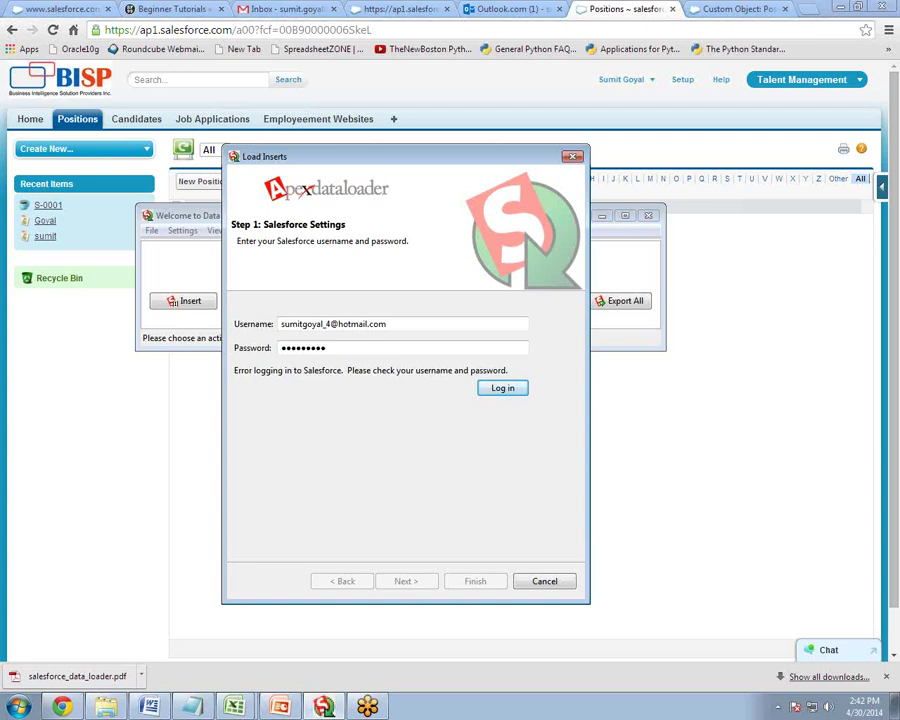
{"action": "left_click", "coordinate": [45, 497]}
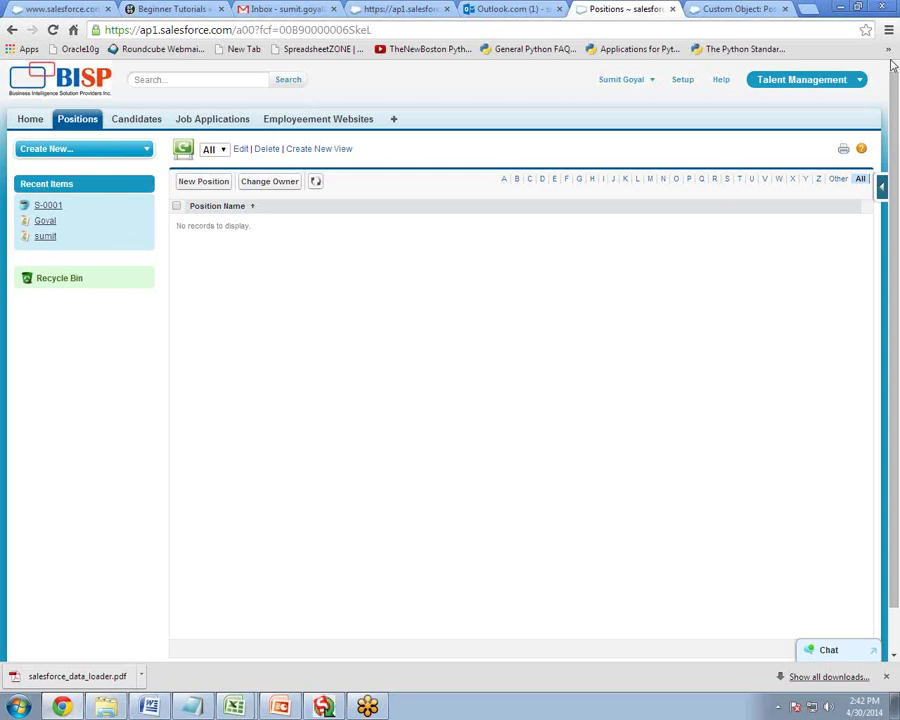
{"action": "left_click", "coordinate": [655, 86]}
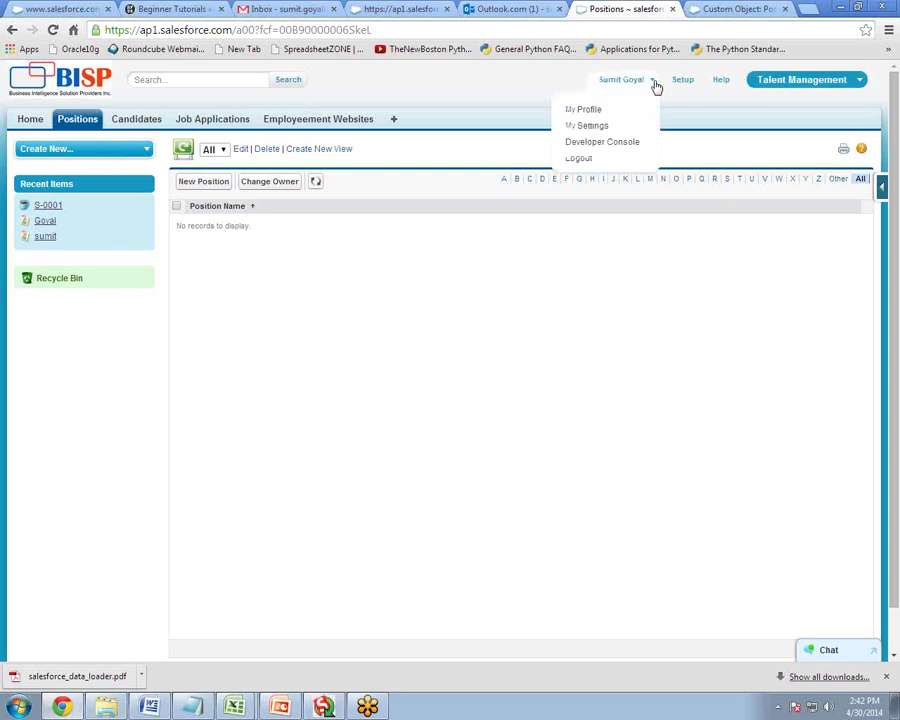
{"action": "left_click", "coordinate": [586, 127]}
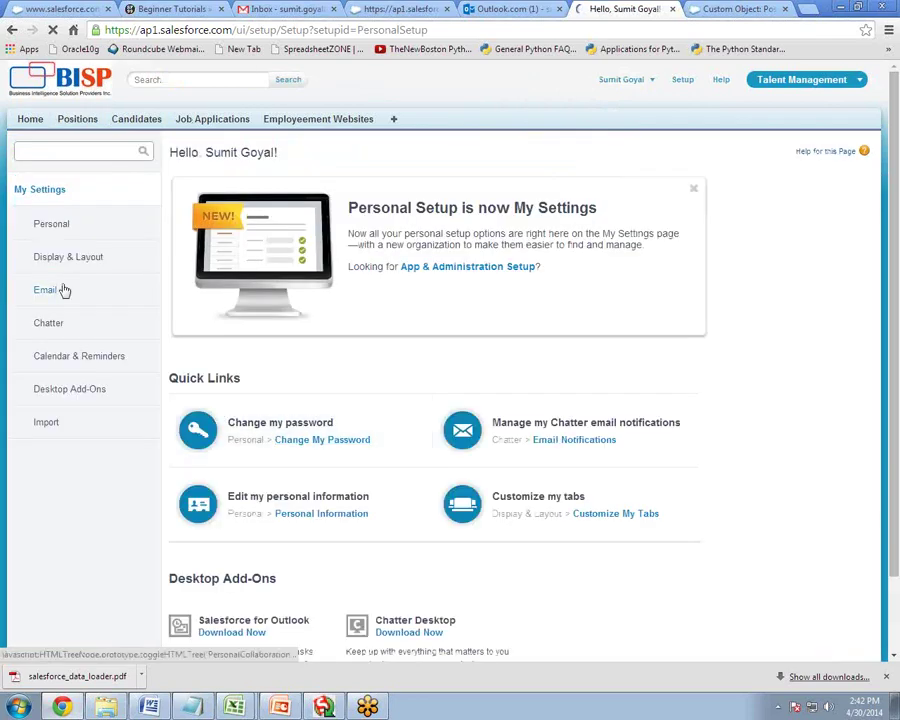
{"action": "left_click", "coordinate": [51, 224]}
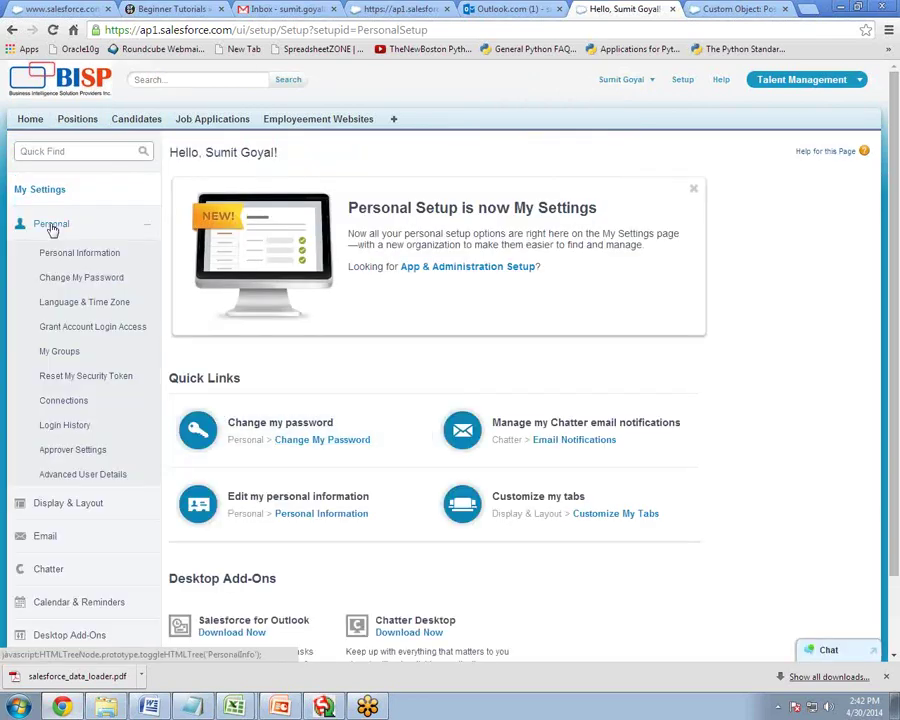
{"action": "left_click", "coordinate": [91, 380]}
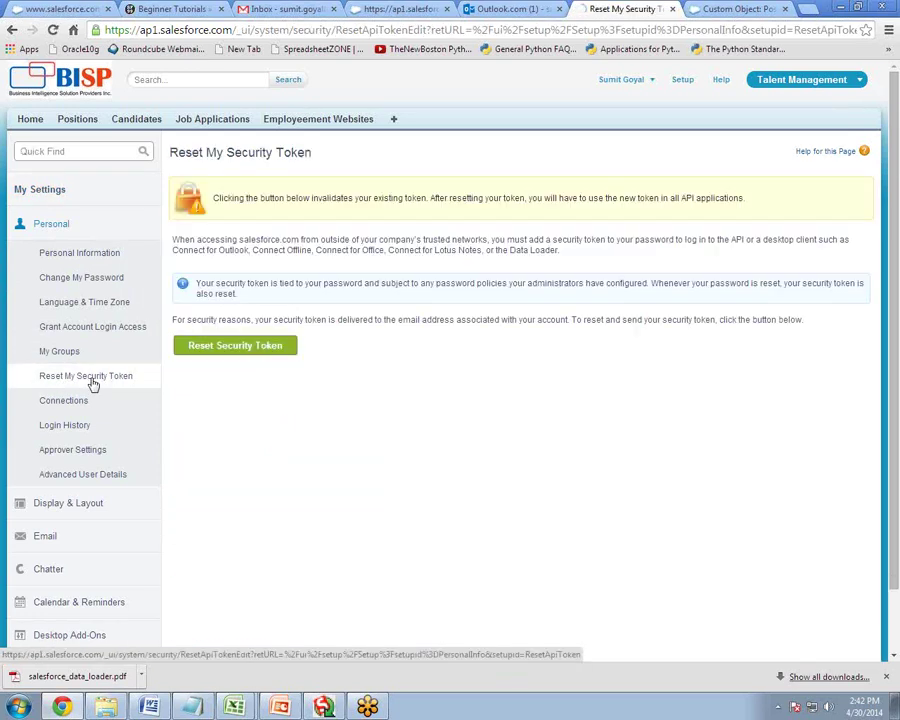
{"action": "left_click", "coordinate": [231, 354]}
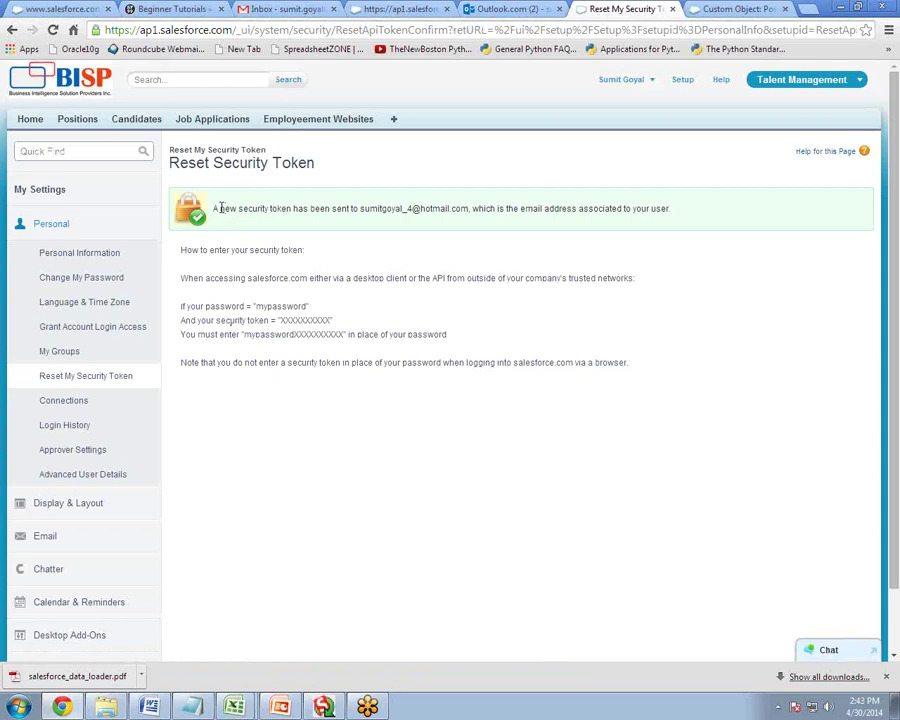
{"action": "left_click_drag", "start_coordinate": [215, 207], "coordinate": [675, 217]}
{"action": "left_click", "coordinate": [605, 386]}
- Open the newest salesforce.com security token confirmation e-mail in Outlook.com and copy the security token
{"action": "left_click", "coordinate": [517, 8]}
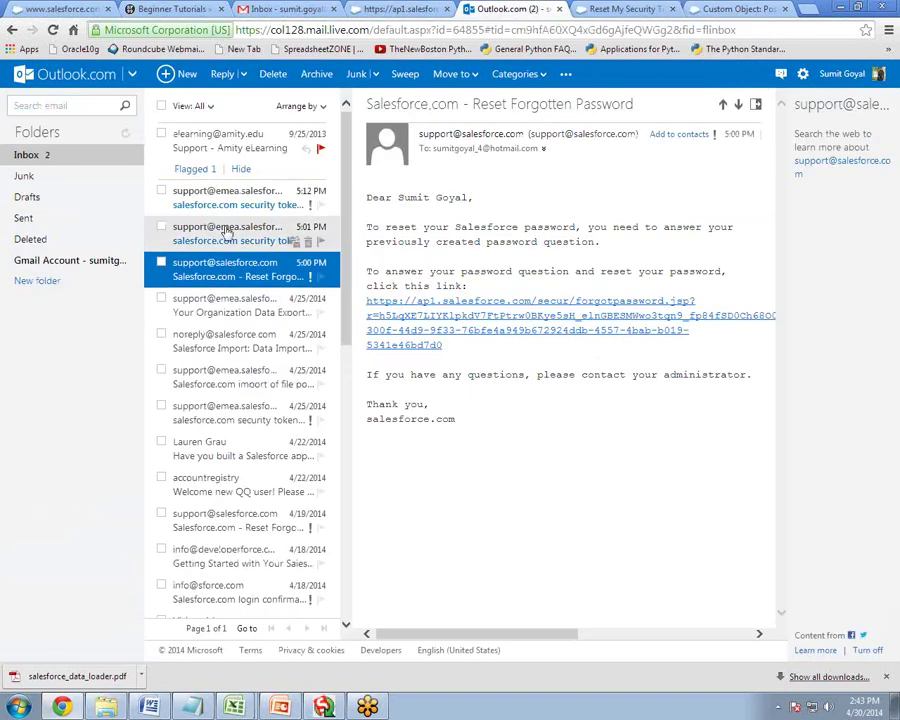
{"action": "left_click", "coordinate": [232, 200]}
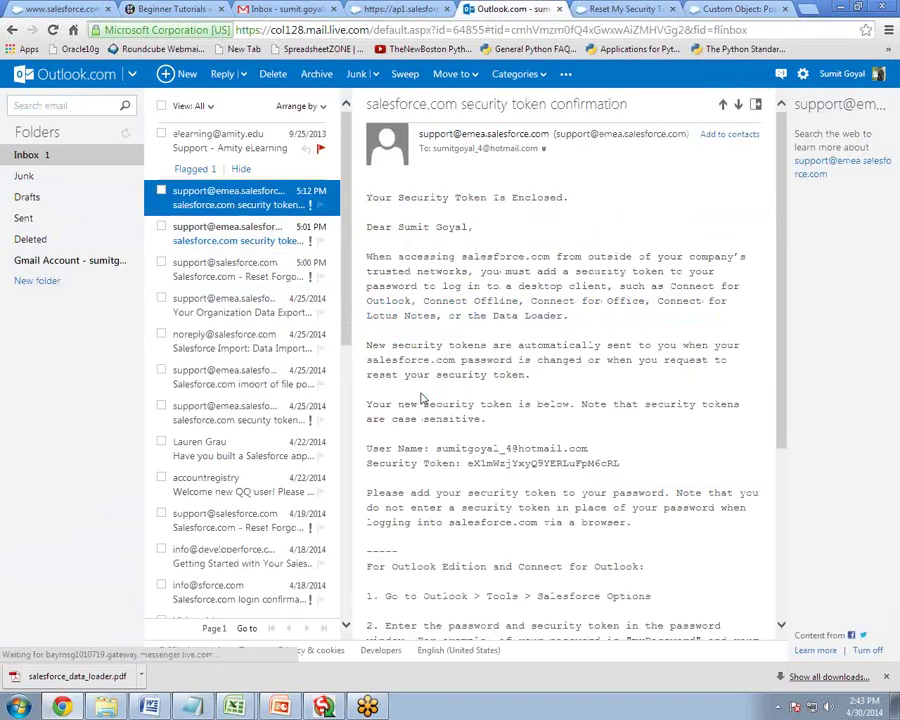
{"action": "left_click_drag", "start_coordinate": [431, 448], "coordinate": [620, 465]}
{"action": "left_click", "coordinate": [370, 463]}
{"action": "right_click", "coordinate": [620, 467]}
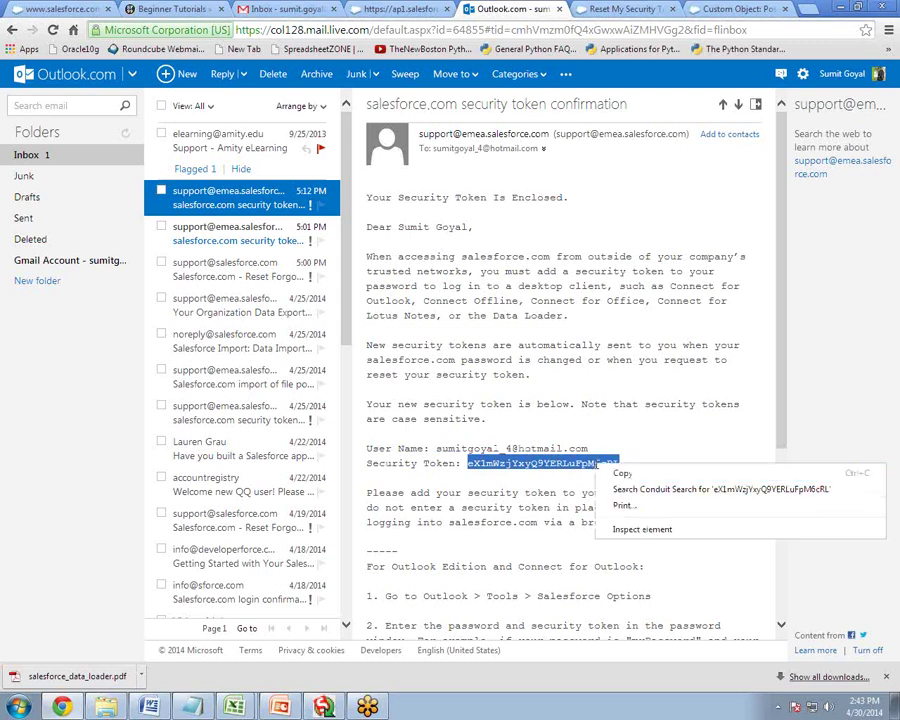
{"action": "left_click", "coordinate": [625, 476]}
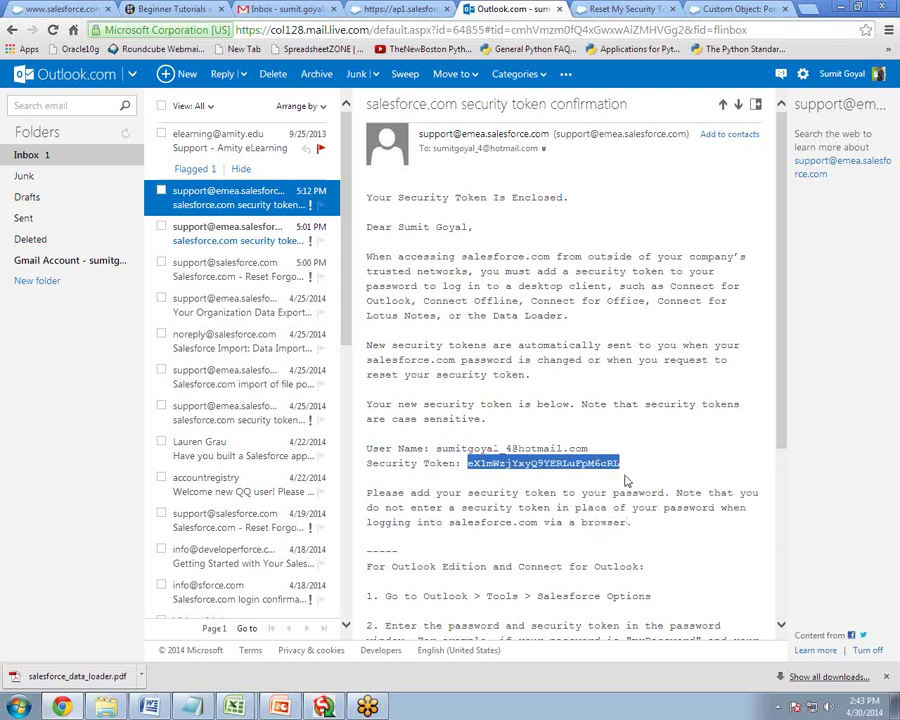
- Switch to Apex Data Loader, append the copied security token to the account password and log in
{"action": "left_click", "coordinate": [322, 707]}
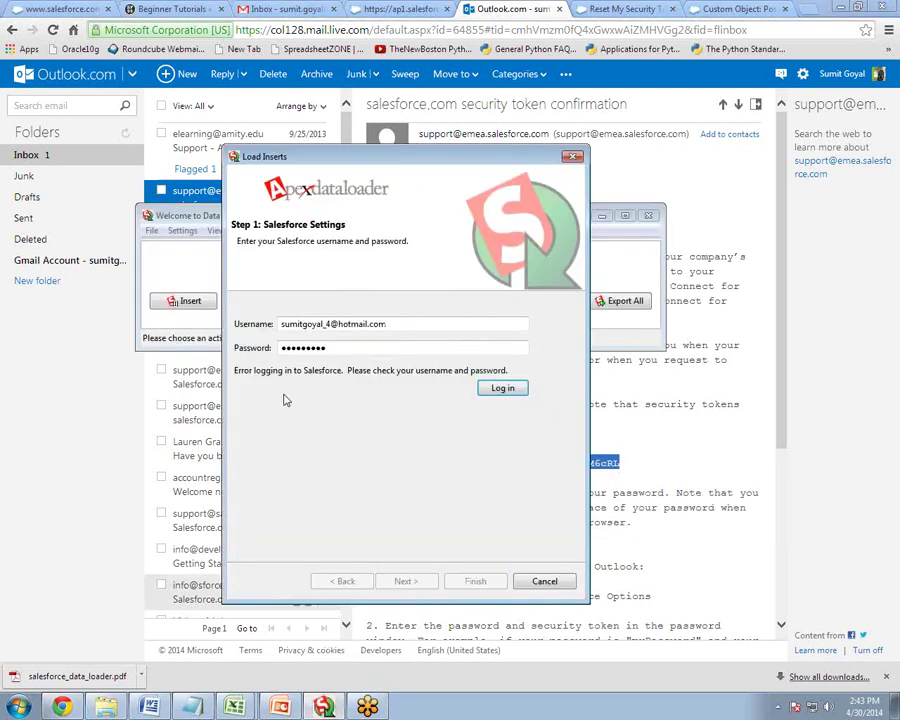
{"action": "left_click_drag", "start_coordinate": [343, 350], "coordinate": [276, 352]}
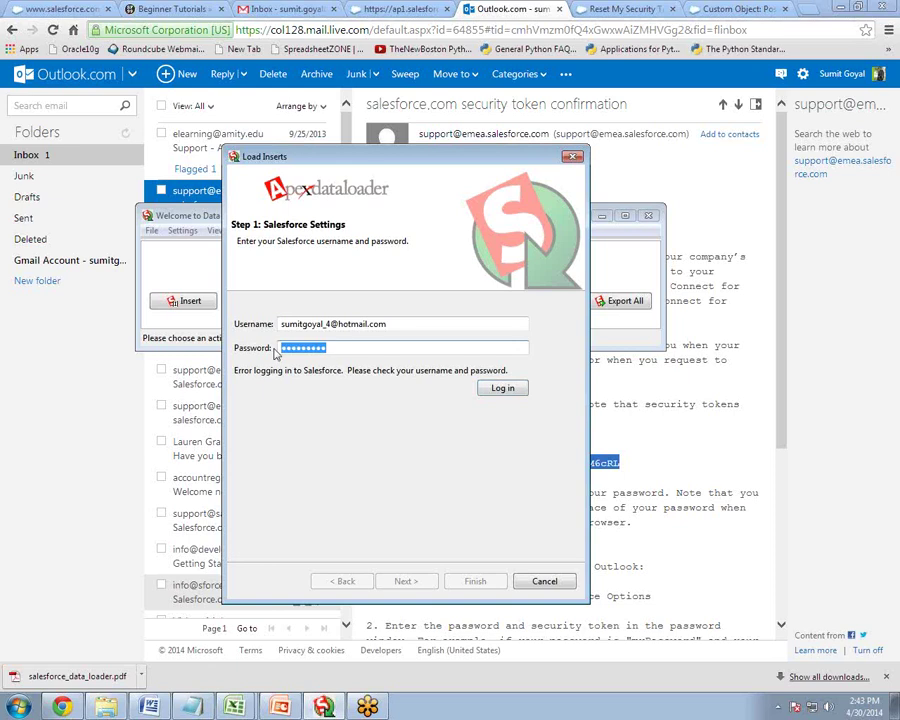
{"action": "left_click", "coordinate": [339, 349]}
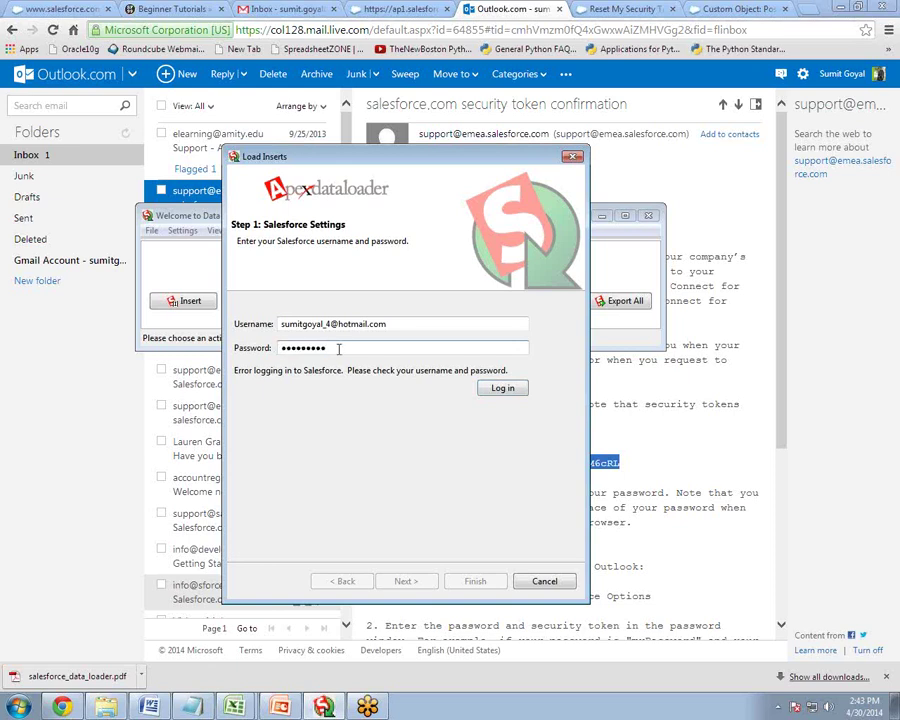
{"action": "key", "text": "shift+Left"}
{"action": "key", "text": "ctrl+v"}
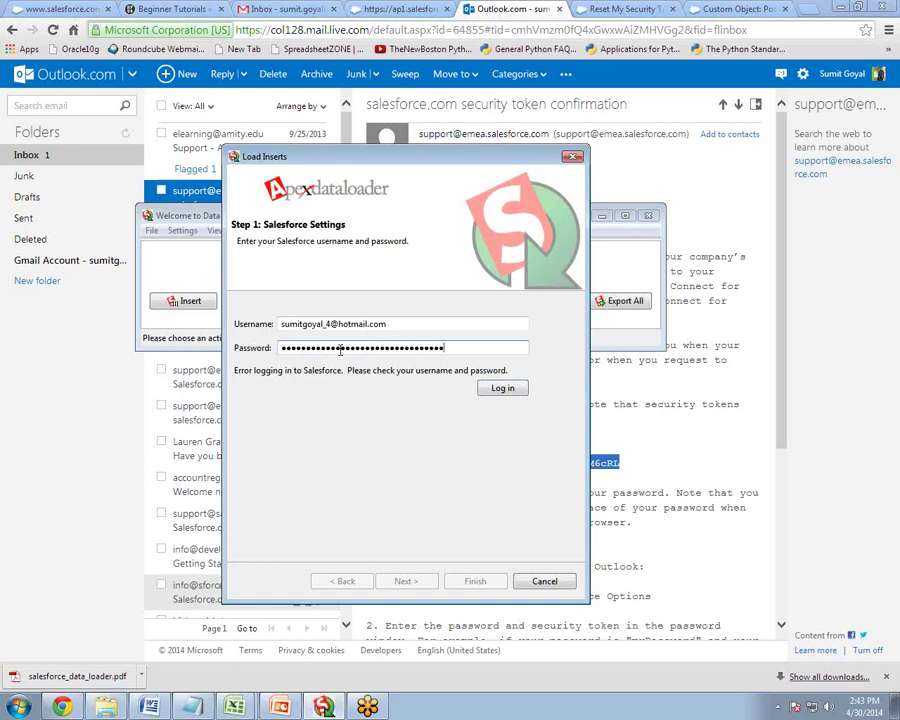
{"action": "left_click", "coordinate": [503, 389]}
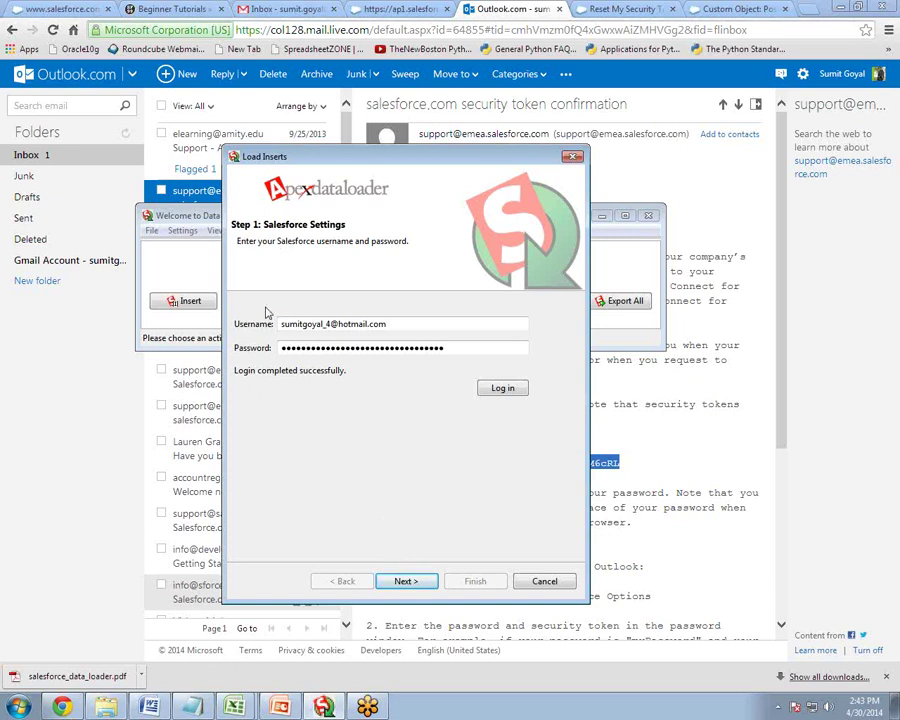
{"action": "left_click", "coordinate": [62, 707]}
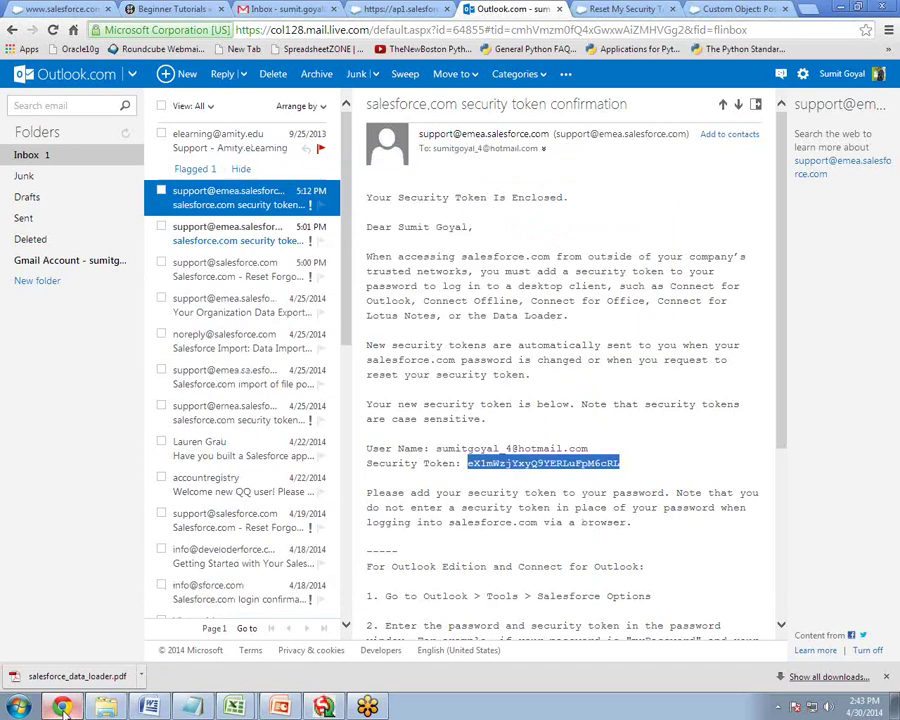
{"action": "left_click", "coordinate": [52, 8]}
{"action": "left_click", "coordinate": [492, 8]}
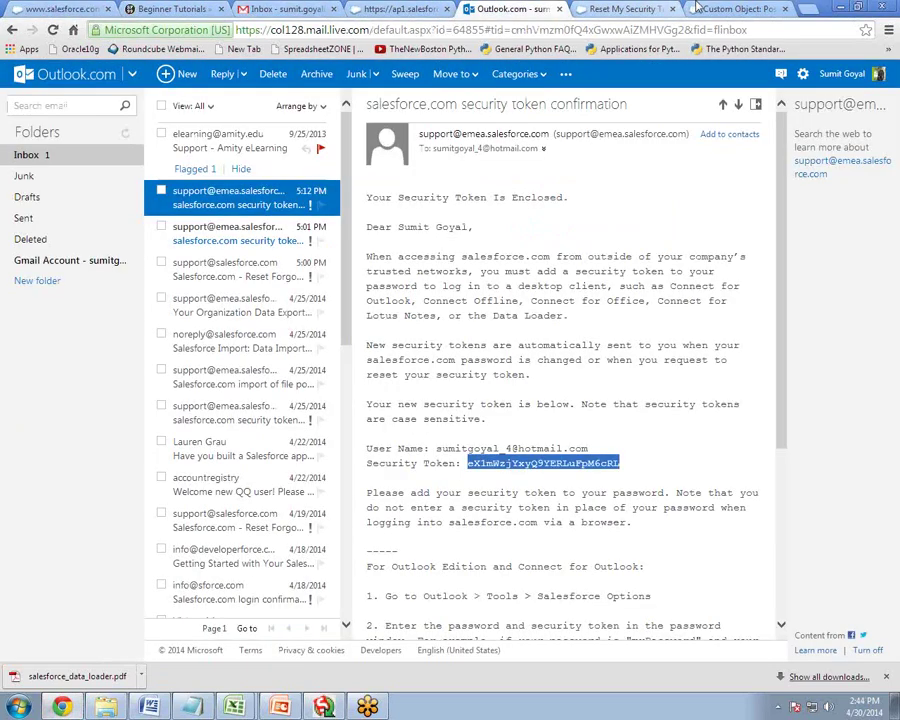
- Bring Apex Data Loader to the front and continue the Load Inserts wizard from the login to the data object selection
{"action": "key", "text": "ctrl+9"}
{"action": "left_click", "coordinate": [323, 707]}
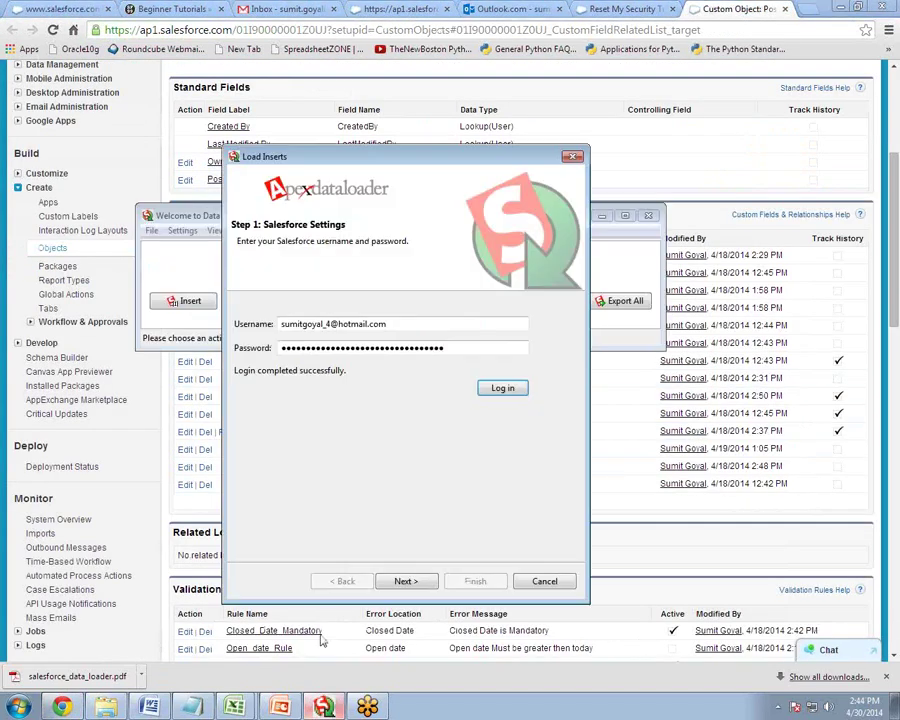
{"action": "left_click", "coordinate": [404, 526]}
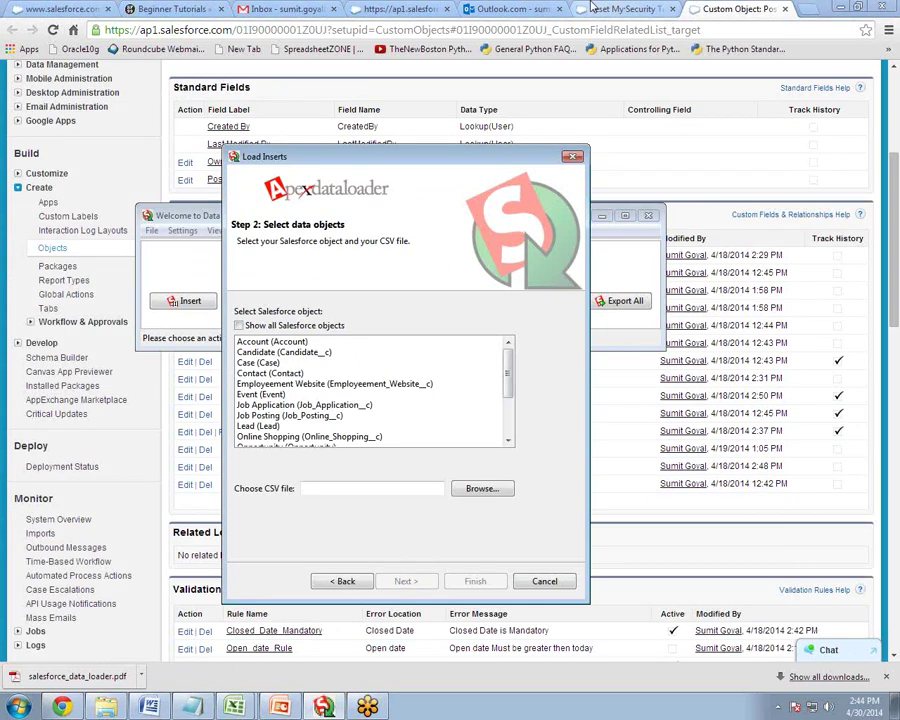
- Switch to Salesforce in Chrome and open the Positions home page to check its recent records
{"action": "left_click", "coordinate": [884, 98]}
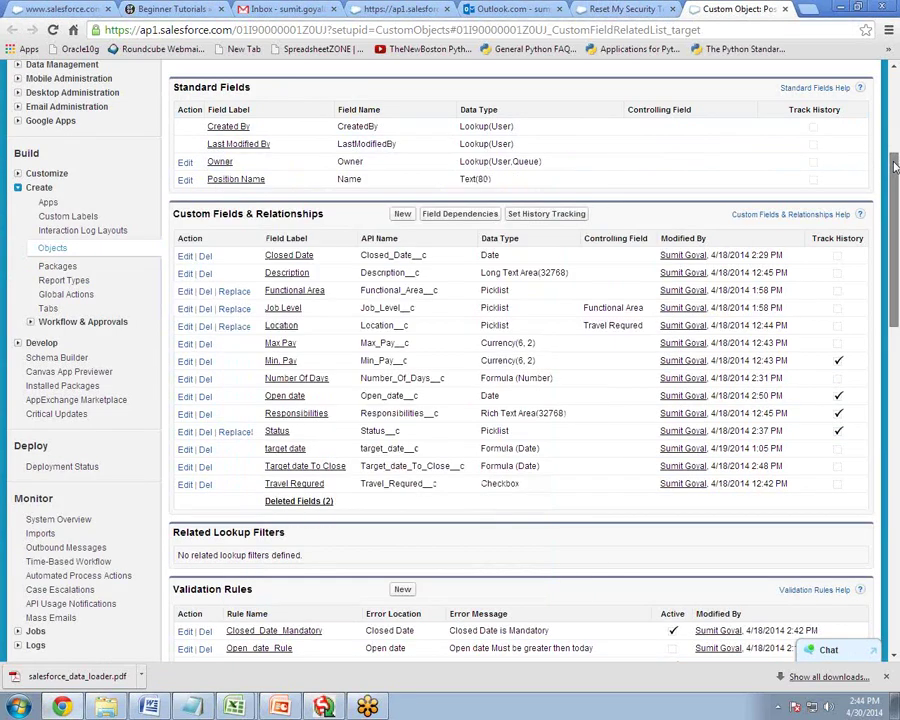
{"action": "scroll", "coordinate": [628, 220], "scroll_direction": "up", "scroll_amount": 3}
{"action": "left_click", "coordinate": [86, 123]}
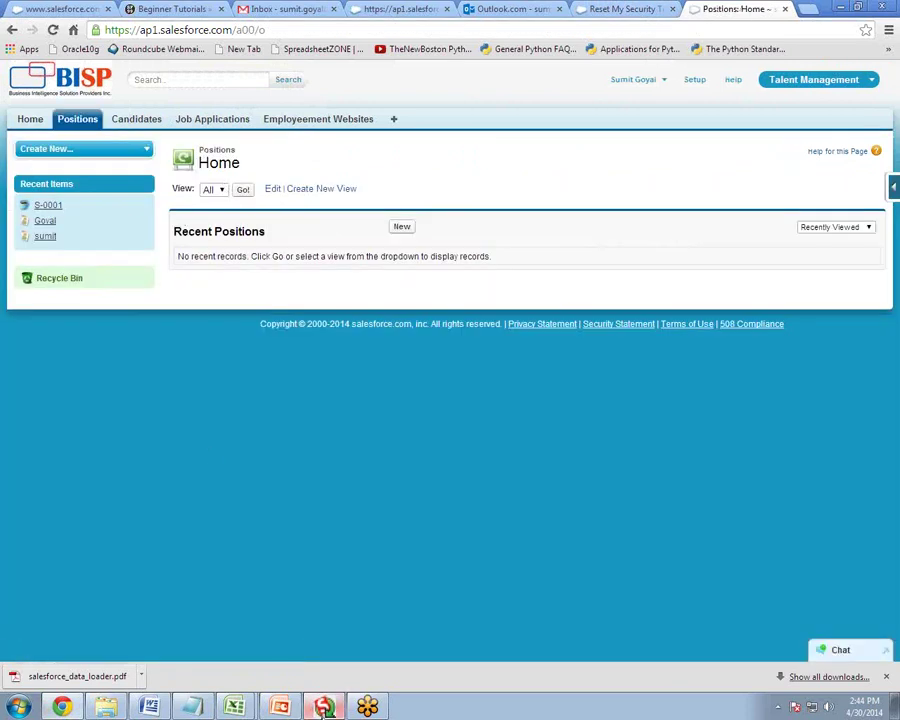
- Switch to Apex Data Loader, select the Position (Position__c) object with the position CSV file from the Desktop, and initialize the insert
{"action": "key", "text": "alt+Tab"}
{"action": "scroll", "coordinate": [510, 374], "scroll_direction": "down", "scroll_amount": 2}
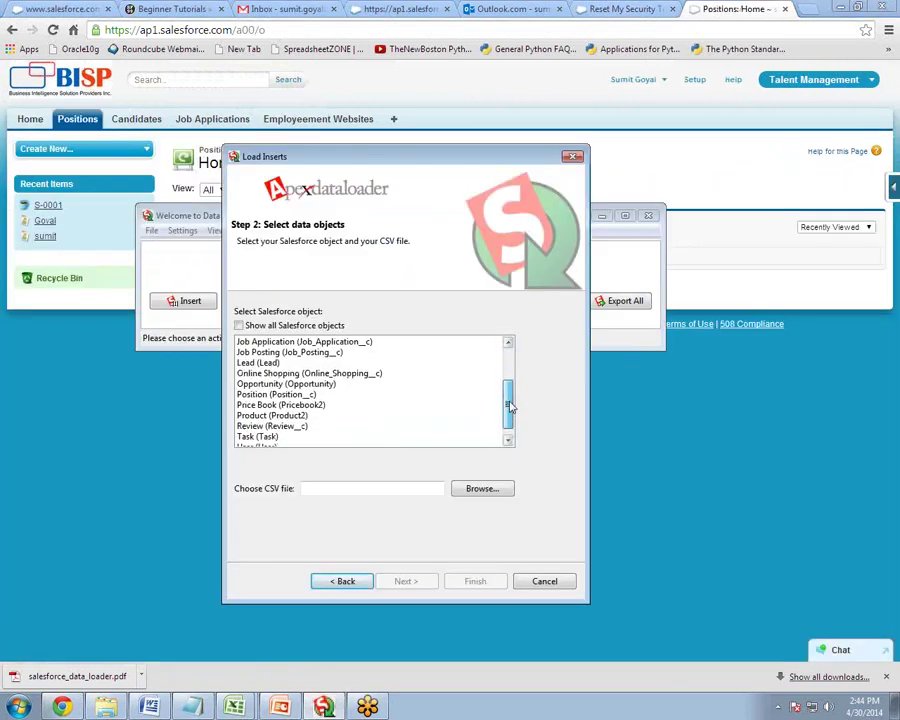
{"action": "left_click", "coordinate": [268, 396]}
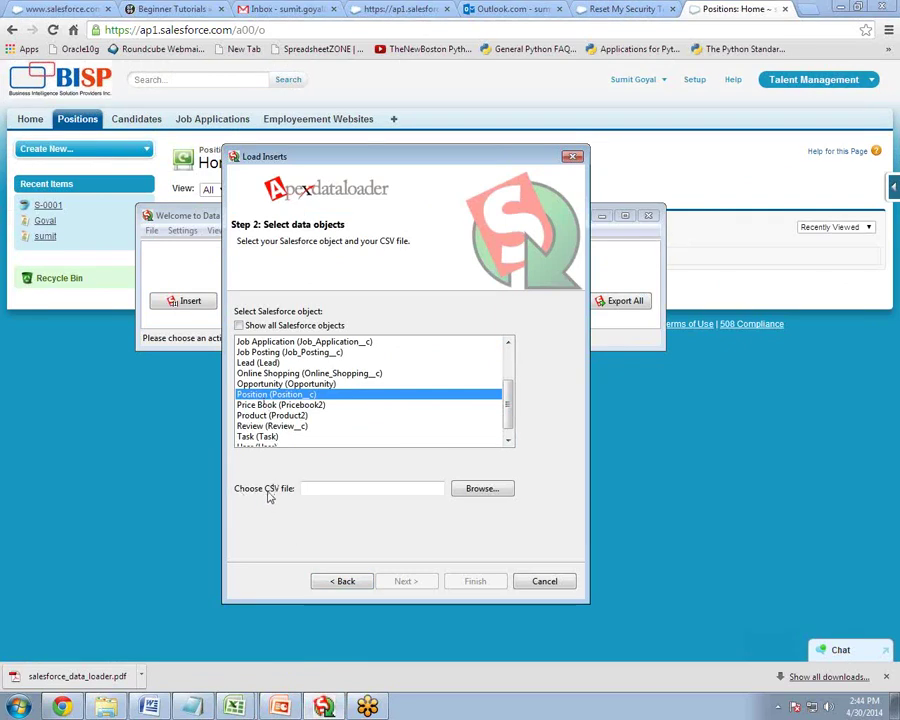
{"action": "left_click", "coordinate": [472, 488]}
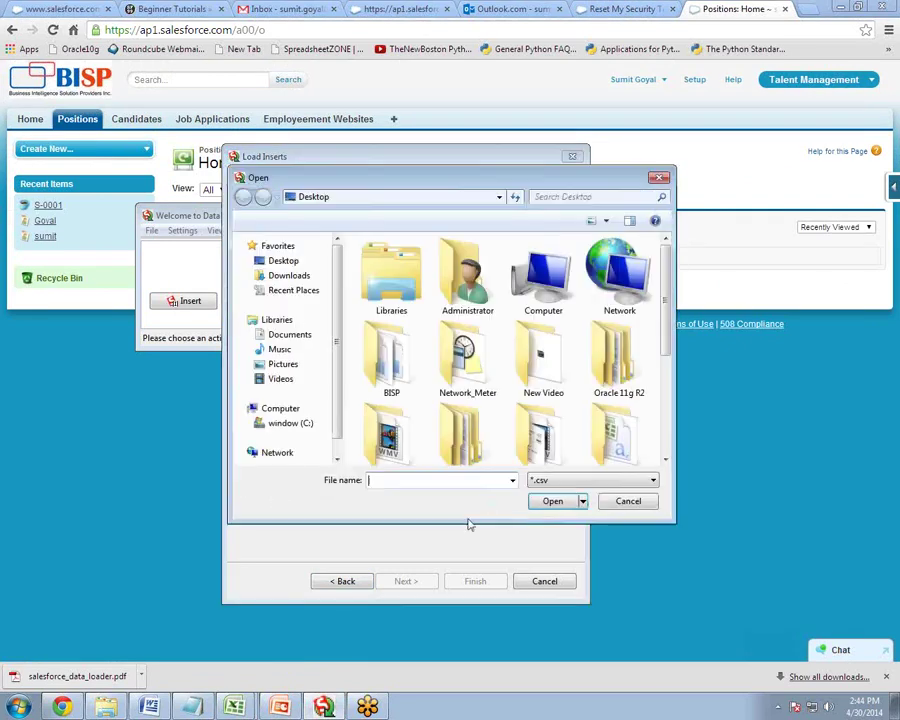
{"action": "scroll", "coordinate": [580, 380], "scroll_direction": "down", "scroll_amount": 3}
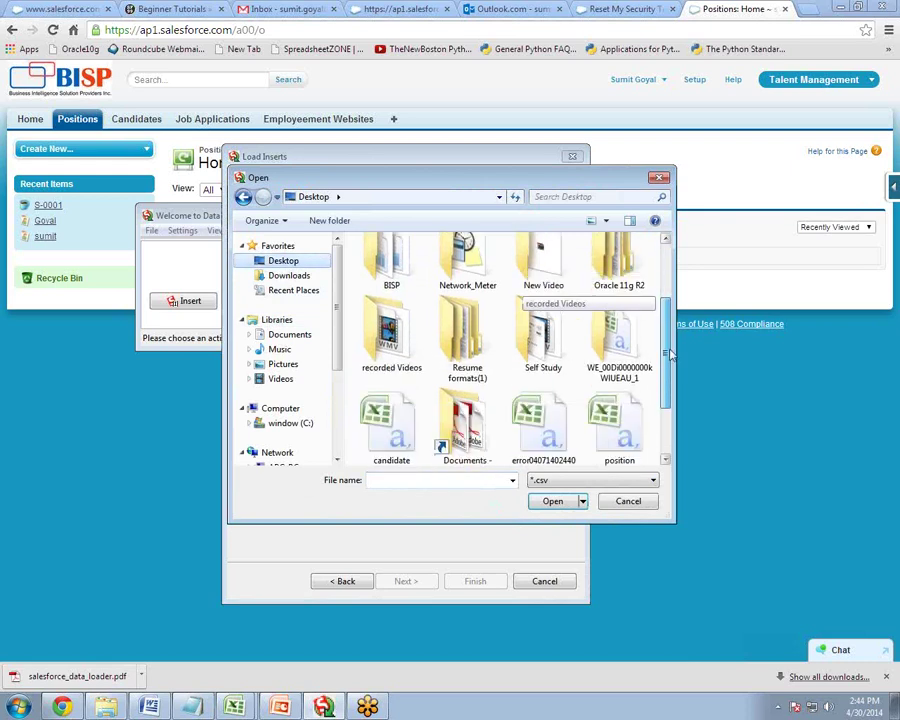
{"action": "left_click", "coordinate": [621, 348]}
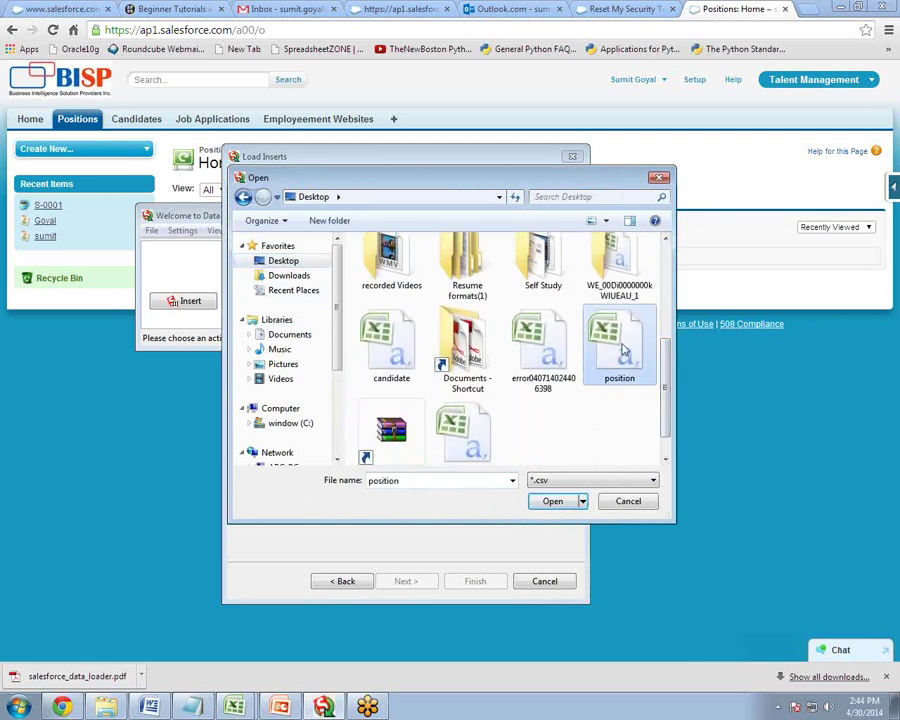
{"action": "left_click", "coordinate": [556, 503]}
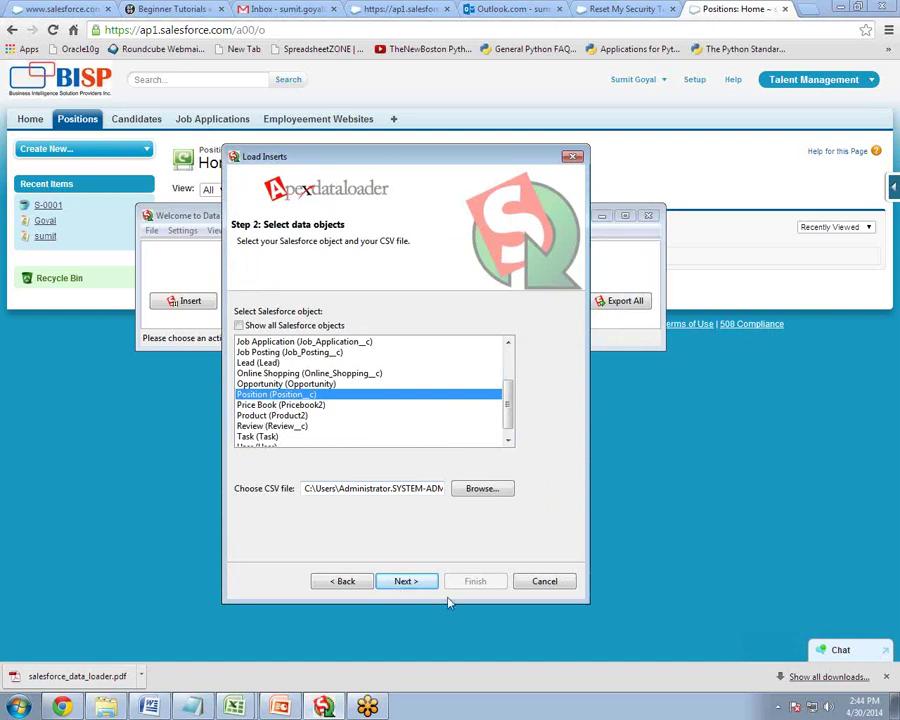
{"action": "left_click", "coordinate": [409, 580]}
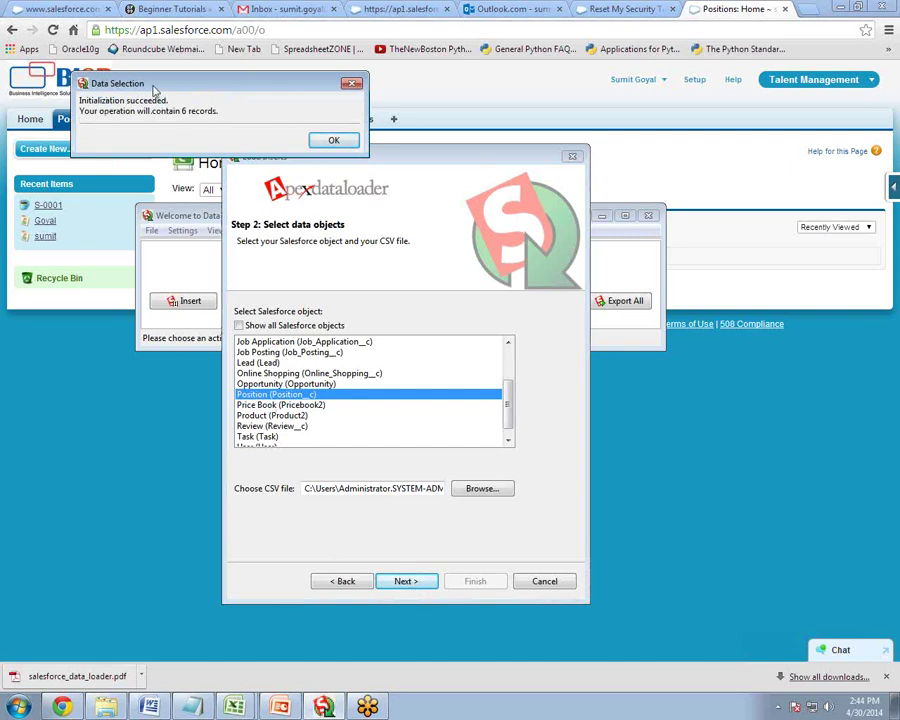
- Switch to the position file in Excel and count its position records from the last row up to row 2
{"action": "left_click_drag", "start_coordinate": [157, 86], "coordinate": [234, 275]}
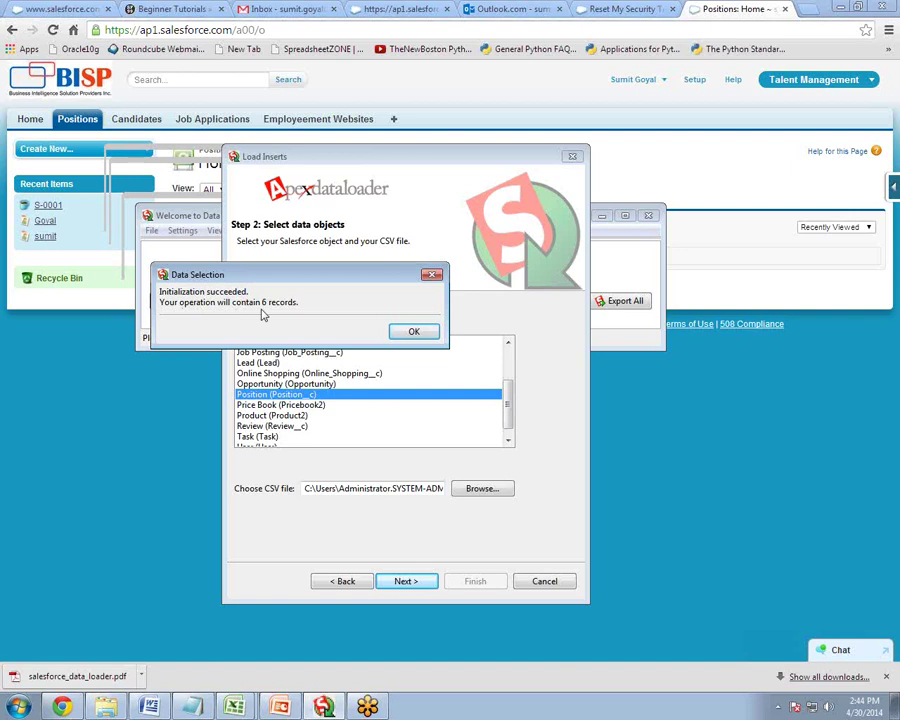
{"action": "mouse_move", "coordinate": [225, 708]}
{"action": "left_click", "coordinate": [205, 672]}
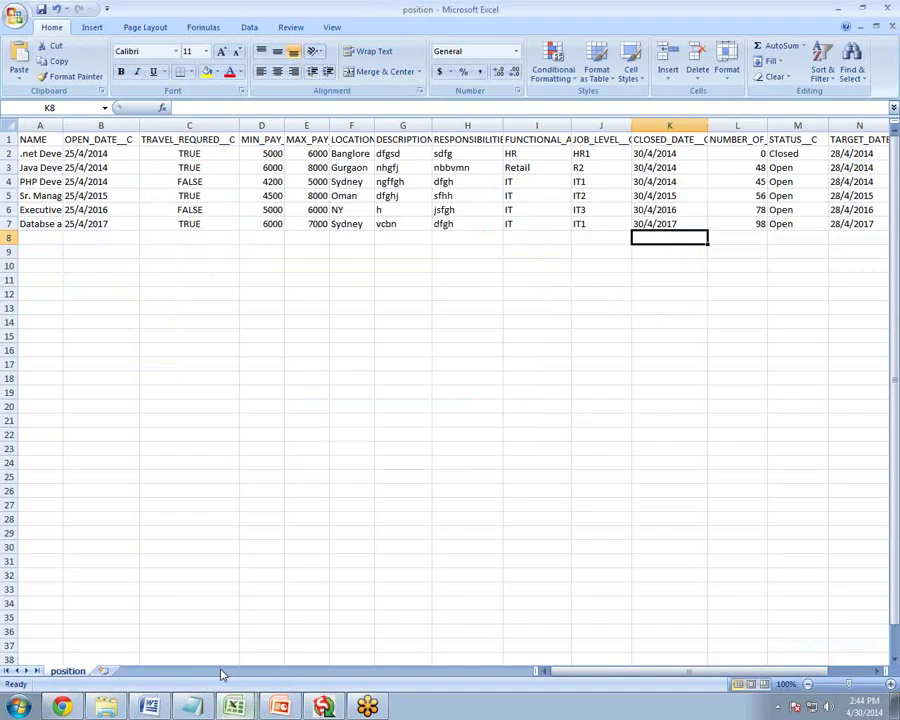
{"action": "left_click", "coordinate": [37, 225]}
{"action": "key", "text": "Up"}
{"action": "key", "text": "Up"}
{"action": "key", "text": "Up"}
{"action": "key", "text": "Up"}
{"action": "key", "text": "Up"}
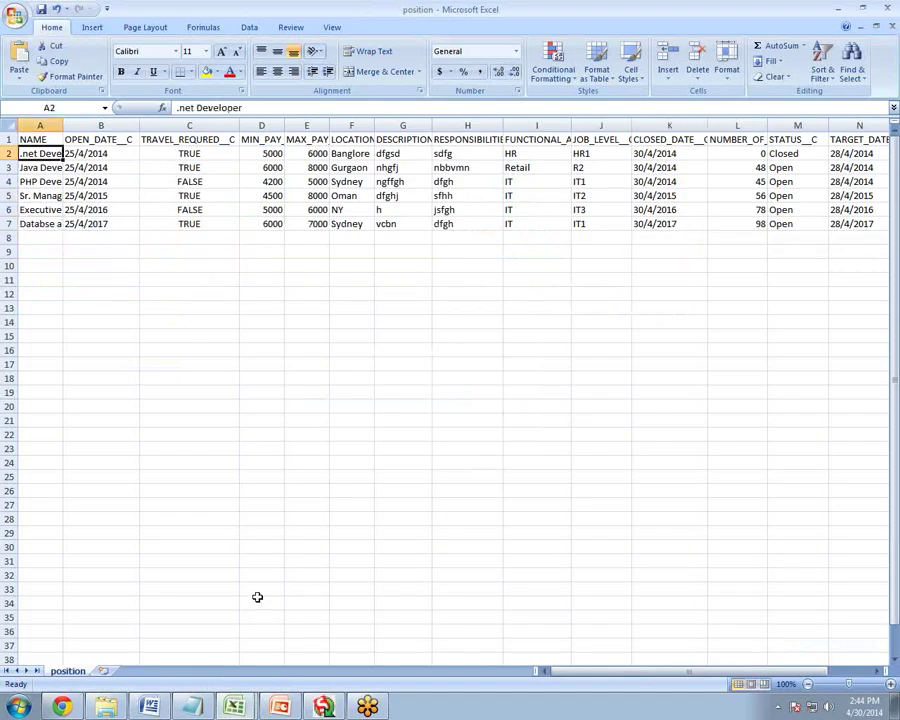
- Return to Apex Data Loader, accept the data selection and create a map that auto-matches the Salesforce fields to the CSV columns
{"action": "key", "text": "alt+Tab"}
{"action": "left_click", "coordinate": [433, 339]}
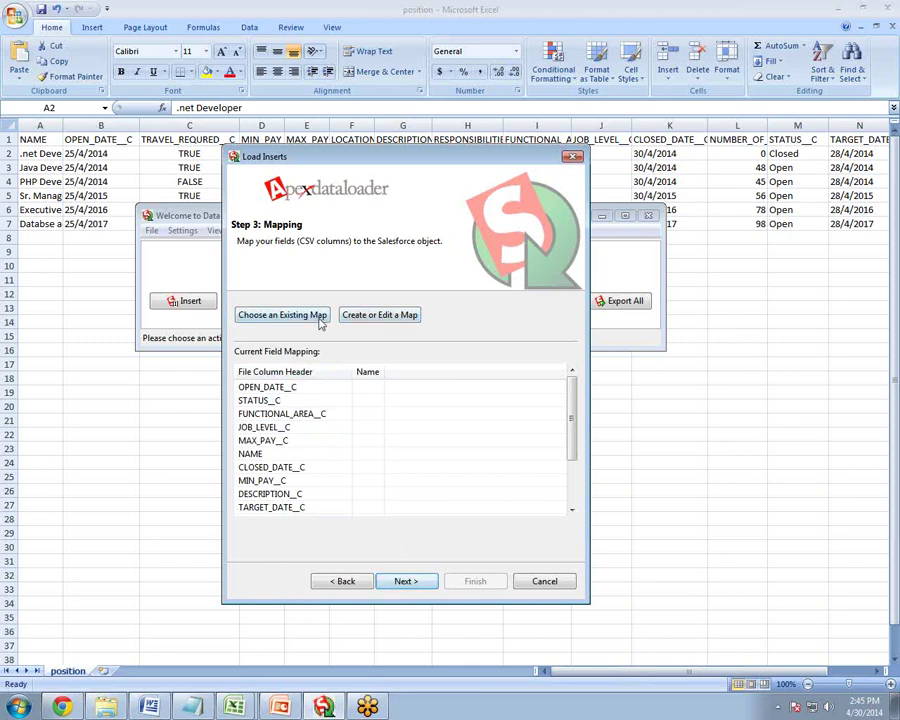
{"action": "left_click", "coordinate": [388, 318]}
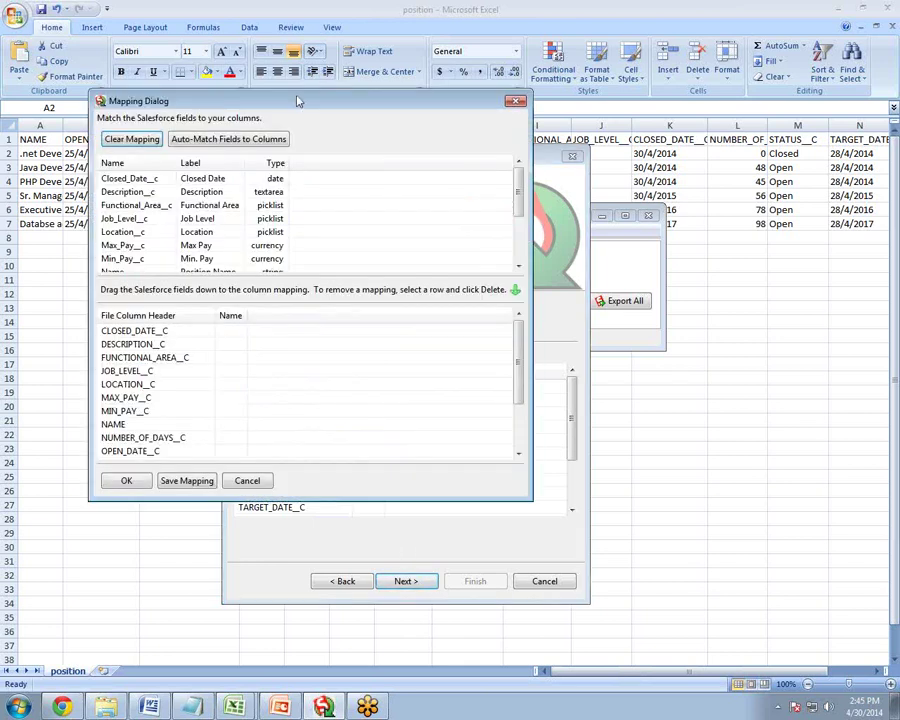
{"action": "left_click_drag", "start_coordinate": [297, 96], "coordinate": [416, 137]}
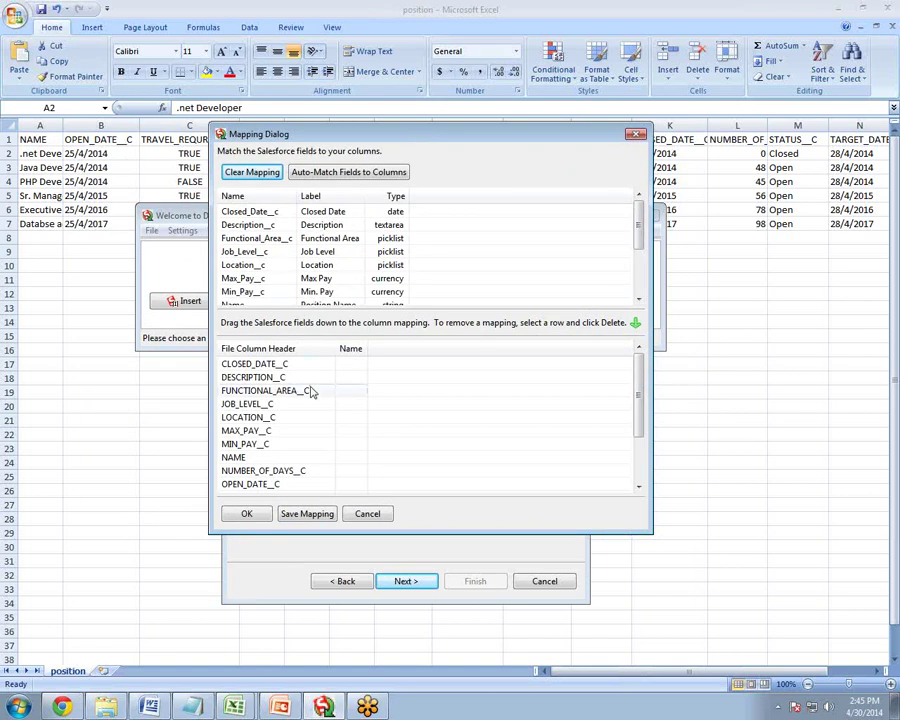
{"action": "left_click", "coordinate": [344, 174]}
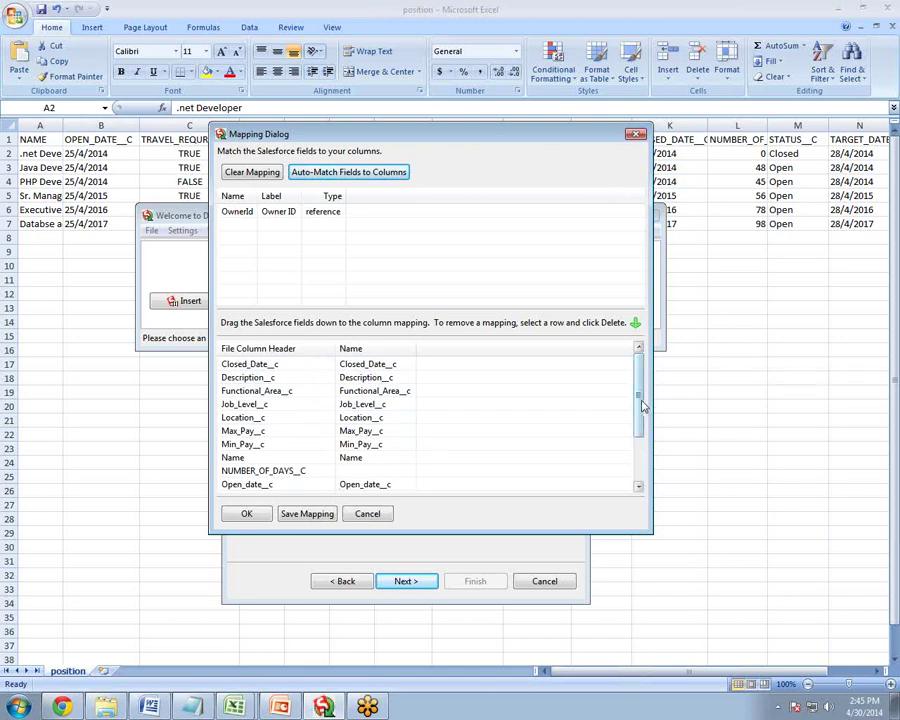
{"action": "left_click_drag", "start_coordinate": [643, 405], "coordinate": [637, 442]}
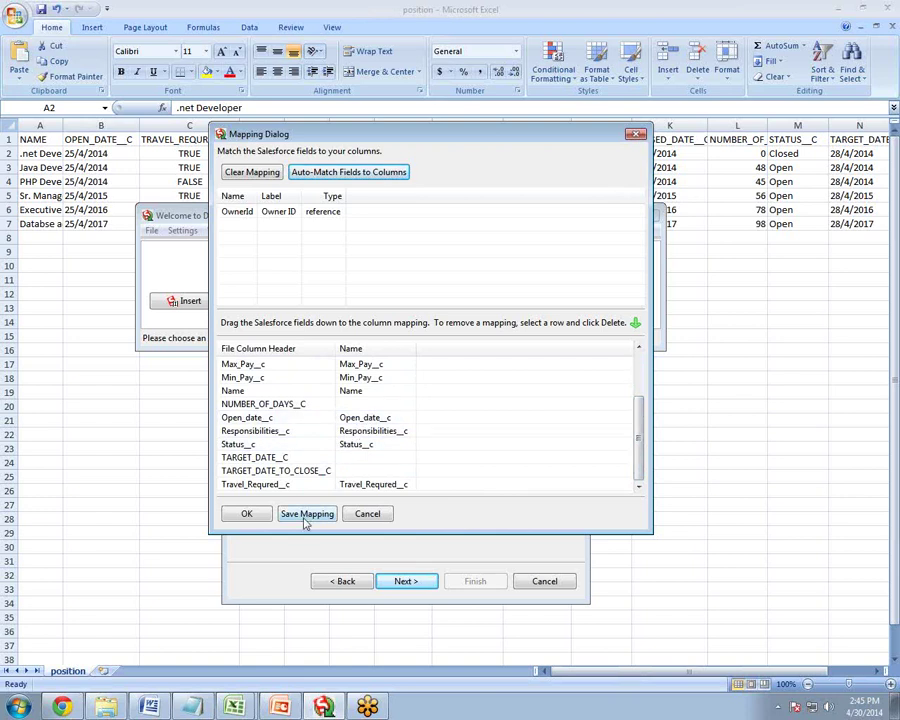
{"action": "left_click", "coordinate": [245, 513]}
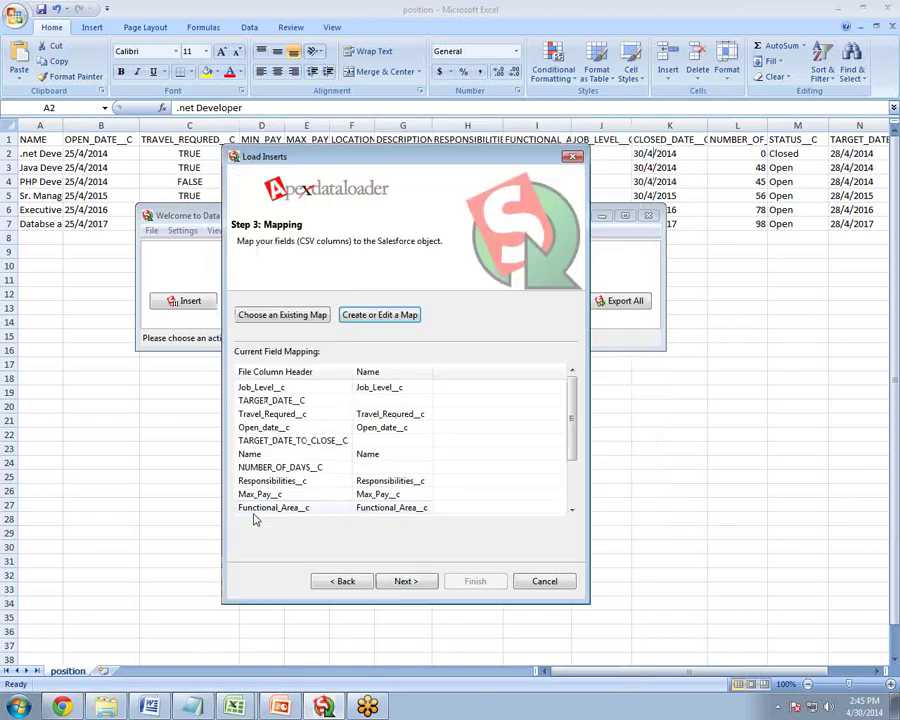
{"action": "left_click", "coordinate": [406, 582]}
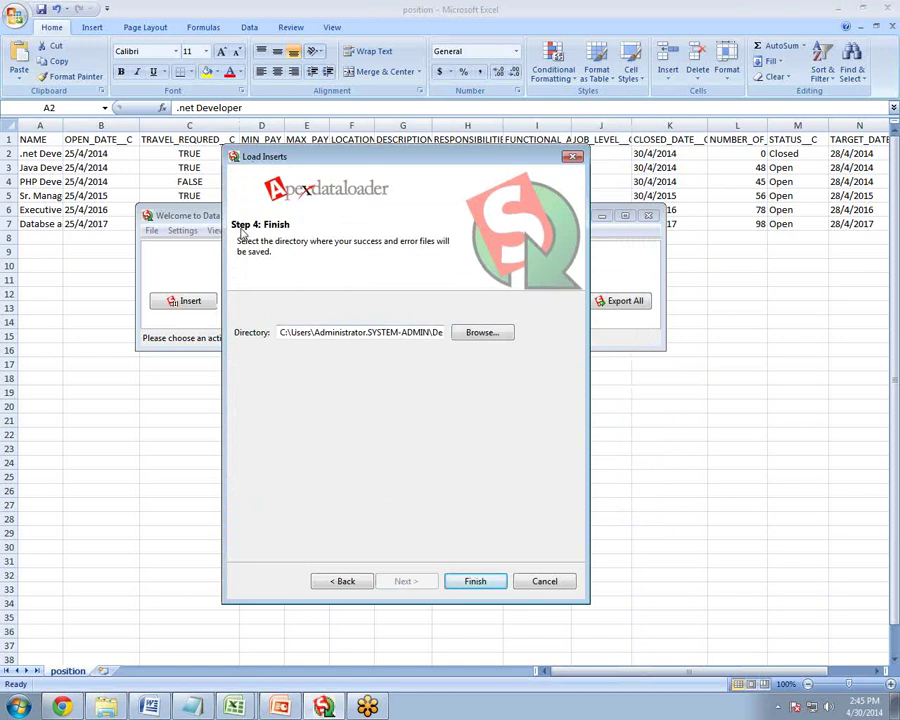
{"action": "left_click_drag", "start_coordinate": [248, 244], "coordinate": [435, 244]}
{"action": "left_click", "coordinate": [356, 276]}
{"action": "left_click", "coordinate": [480, 334]}
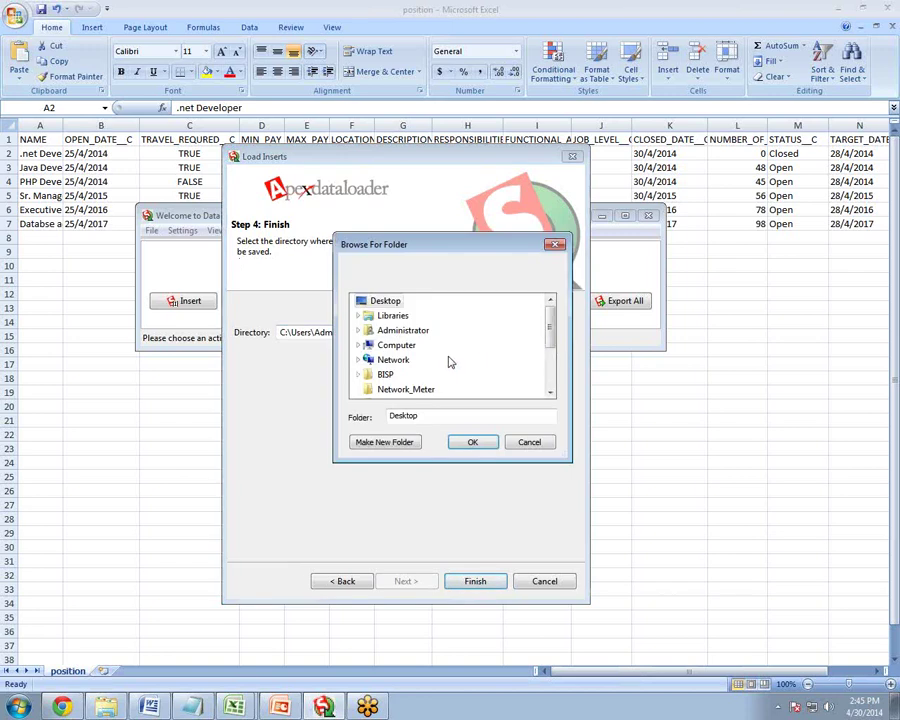
{"action": "left_click", "coordinate": [557, 245]}
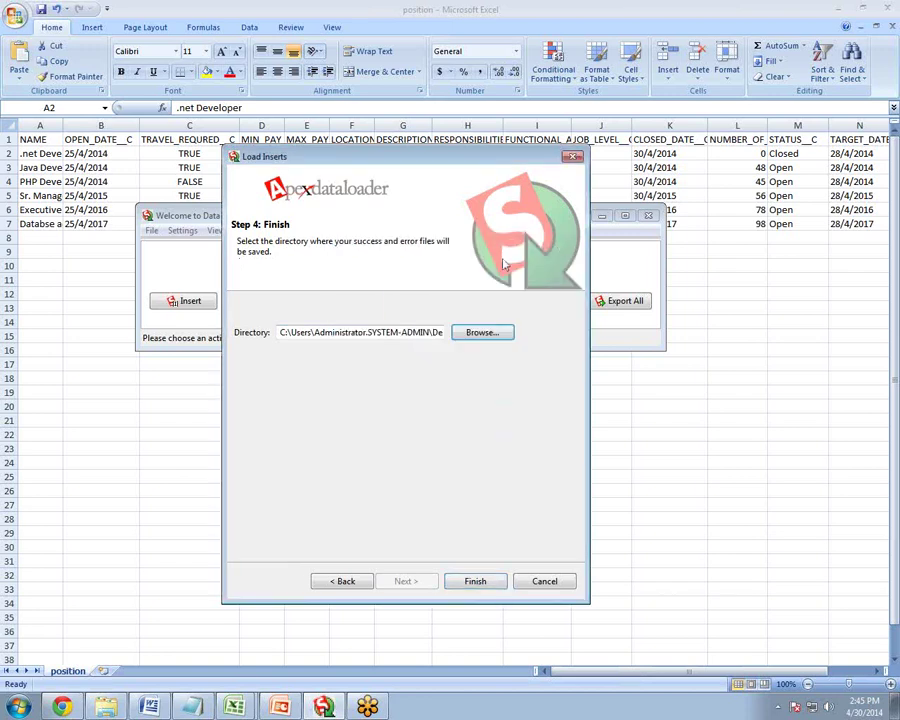
- Finish the wizard and run the insert of the new Position records, then close the result and minimize Data Loader
{"action": "left_click", "coordinate": [473, 584]}
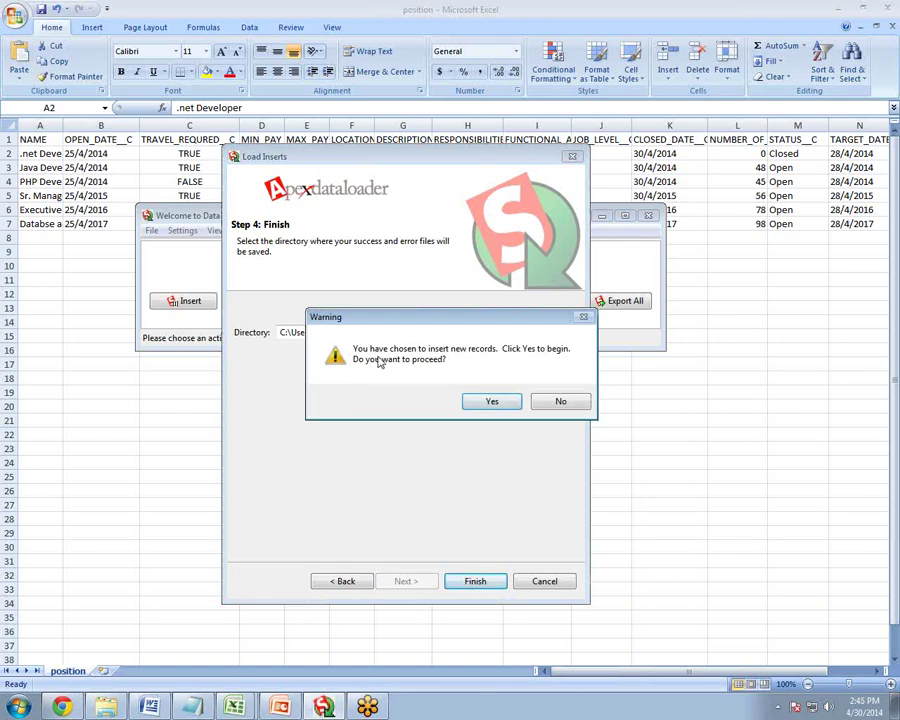
{"action": "left_click", "coordinate": [492, 401]}
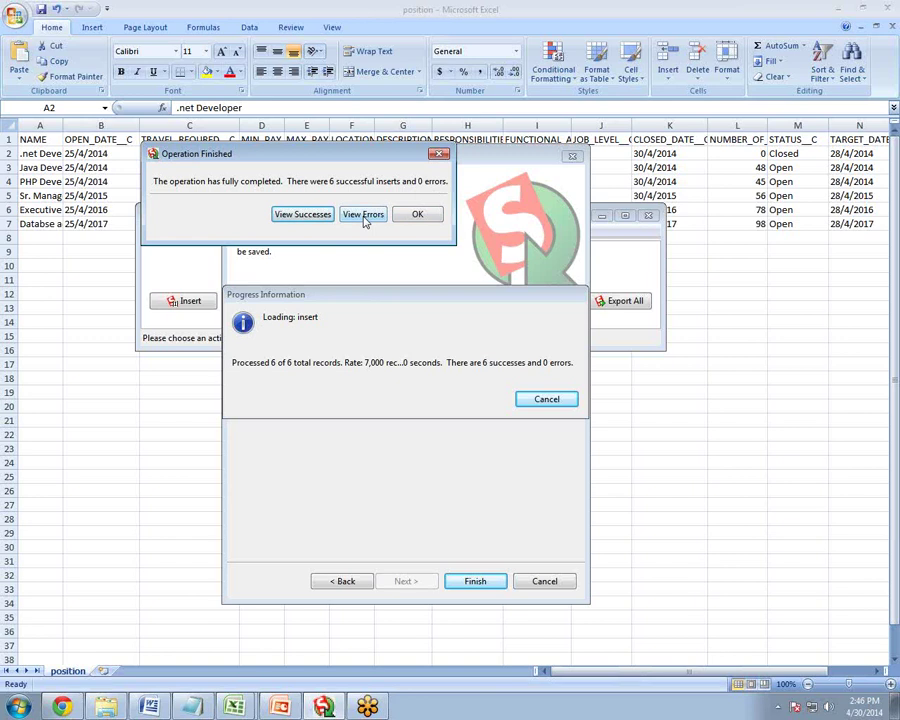
{"action": "left_click", "coordinate": [428, 215]}
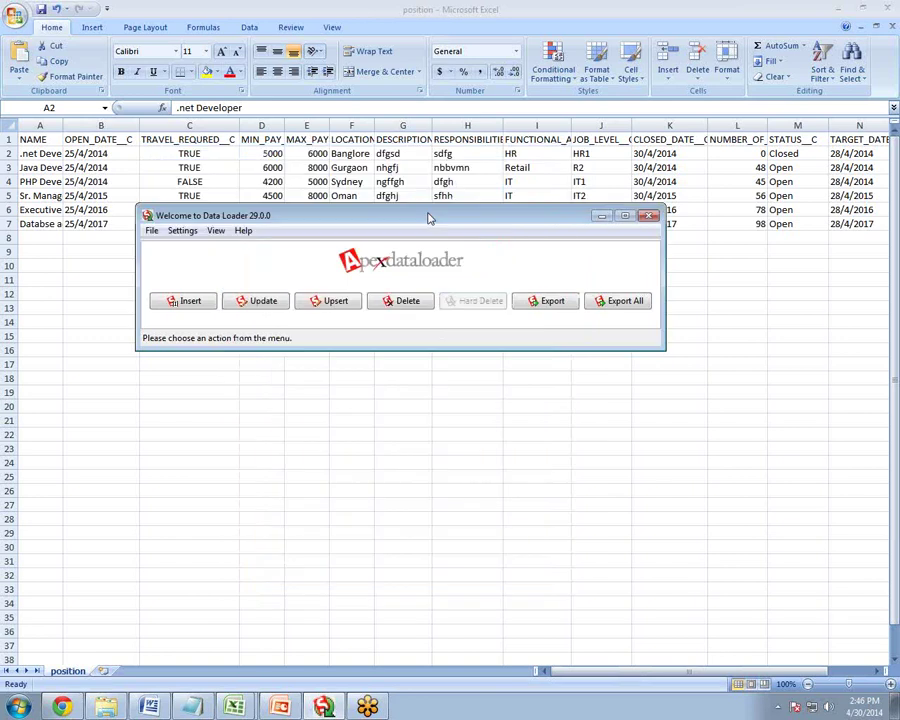
{"action": "left_click", "coordinate": [600, 217]}
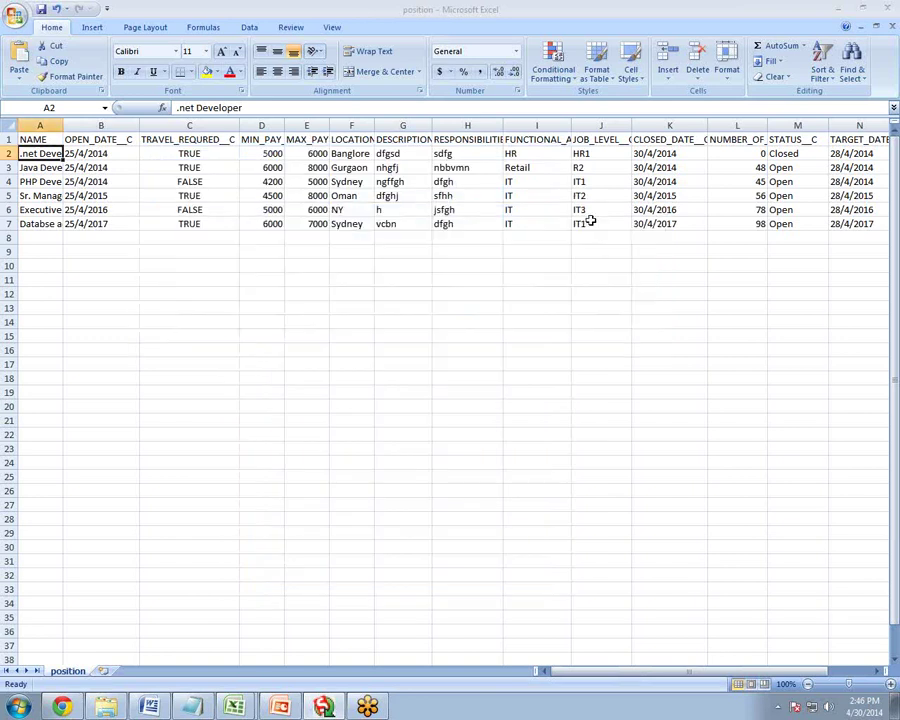
- Switch to Salesforce in Chrome, list all positions, examine the .net Developer record and return to the Positions home page
{"action": "left_click", "coordinate": [62, 708]}
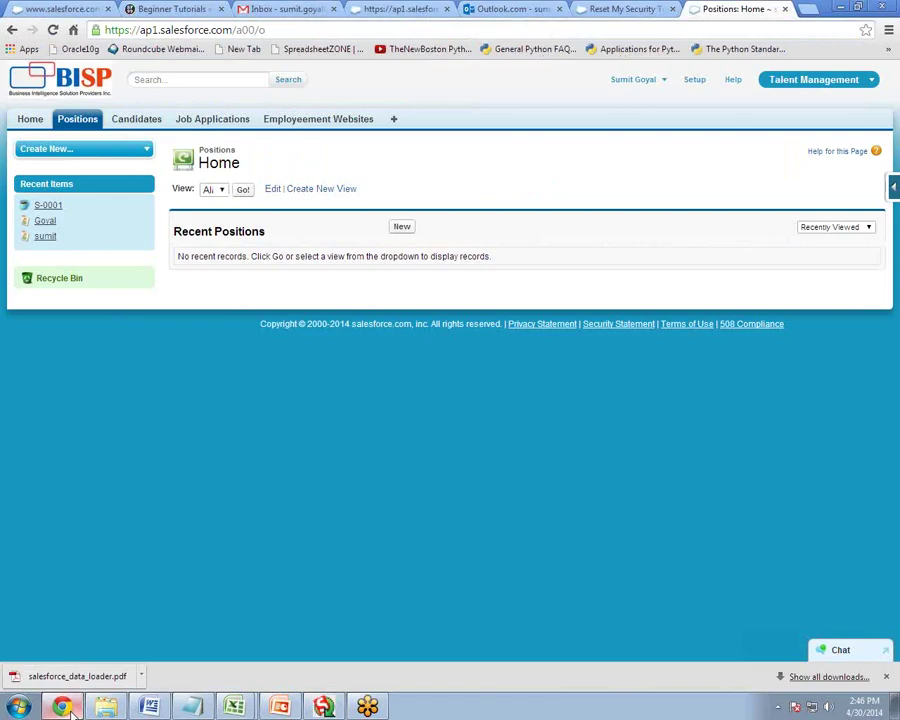
{"action": "left_click", "coordinate": [74, 121]}
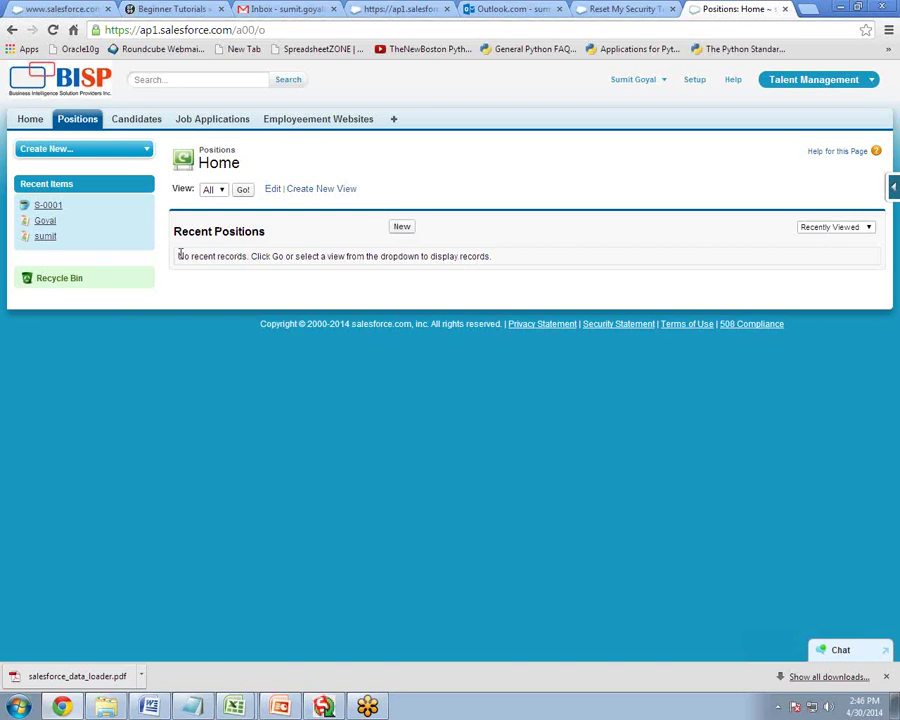
{"action": "left_click_drag", "start_coordinate": [180, 254], "coordinate": [489, 257]}
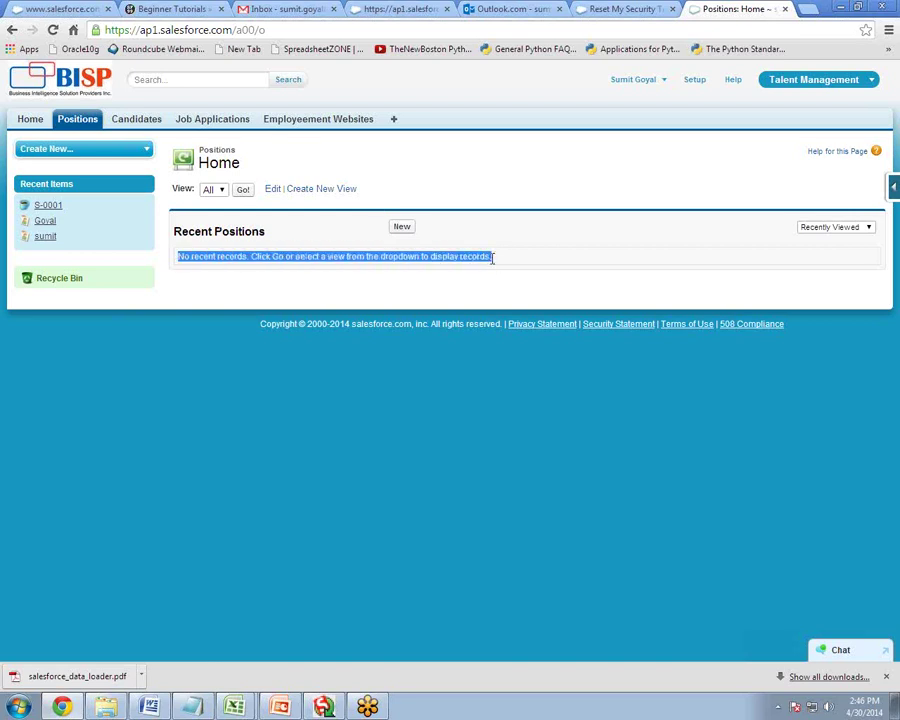
{"action": "left_click", "coordinate": [380, 291]}
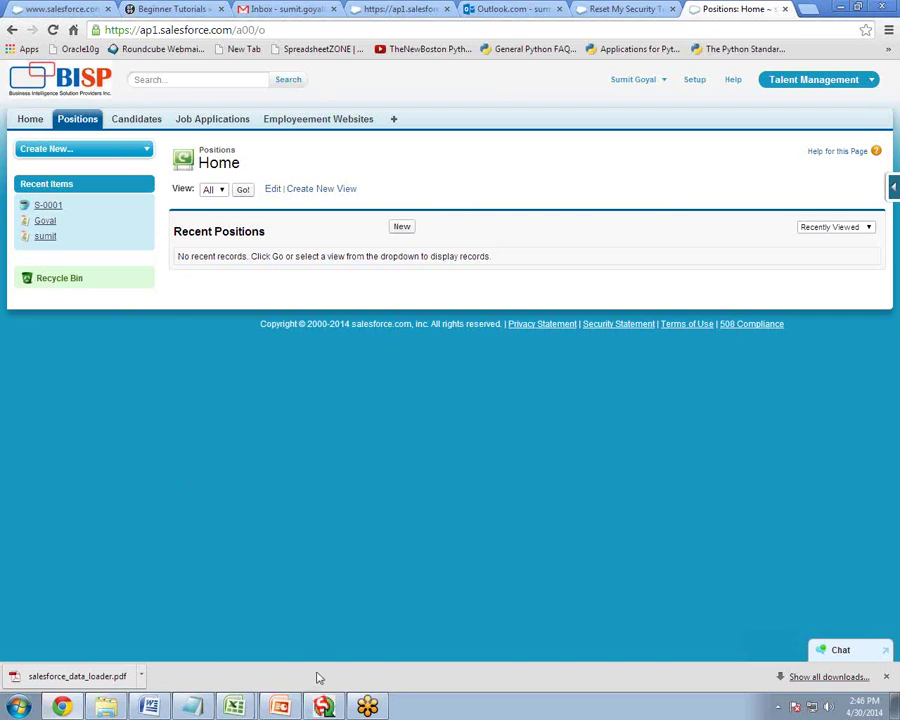
{"action": "mouse_move", "coordinate": [323, 705]}
{"action": "left_click", "coordinate": [245, 192]}
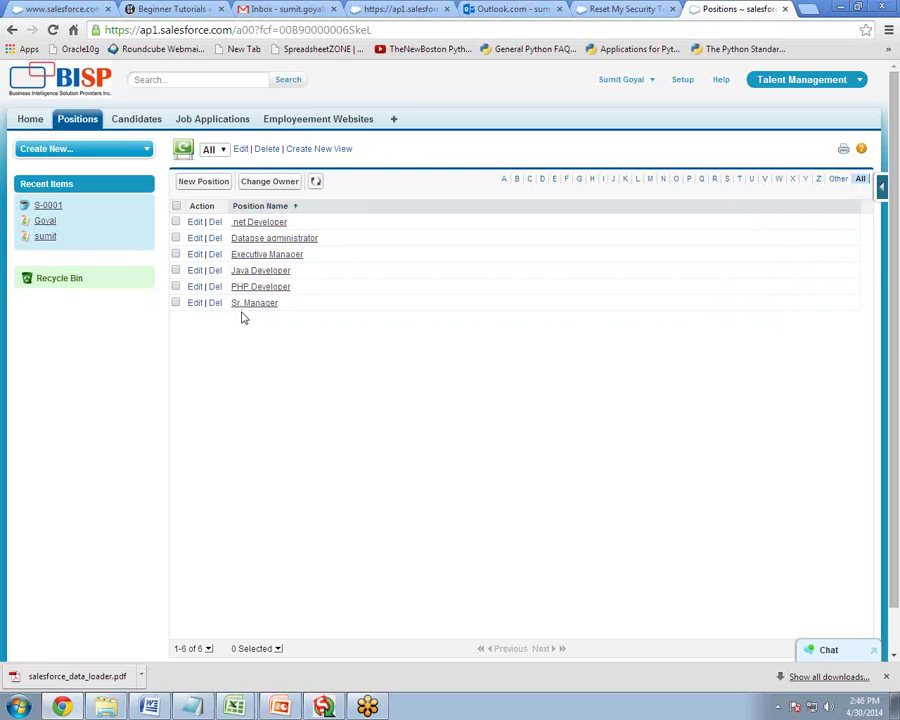
{"action": "left_click", "coordinate": [242, 223]}
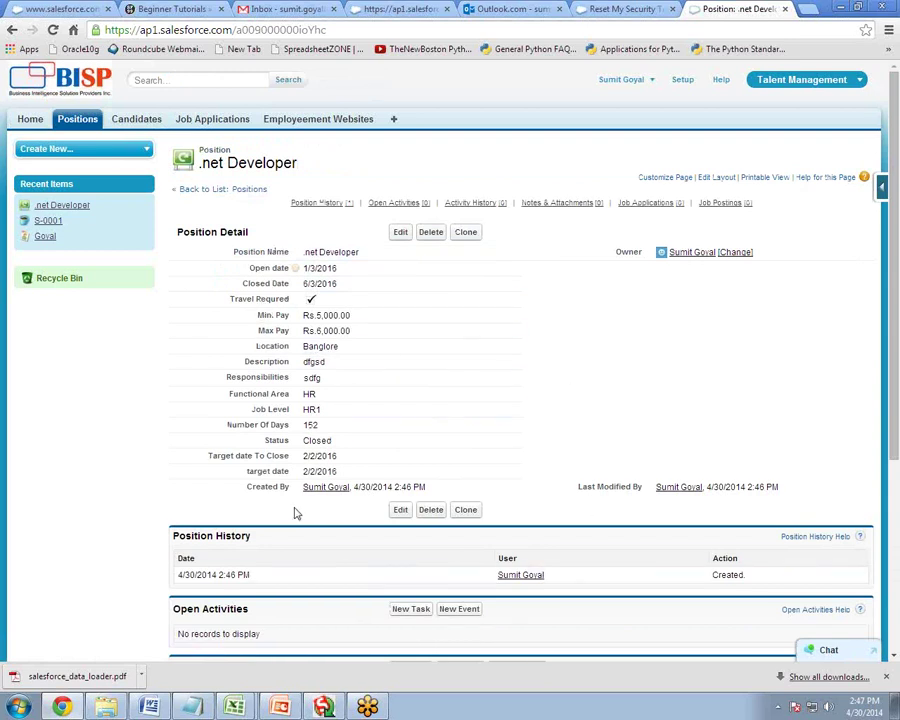
{"action": "left_click", "coordinate": [75, 121]}
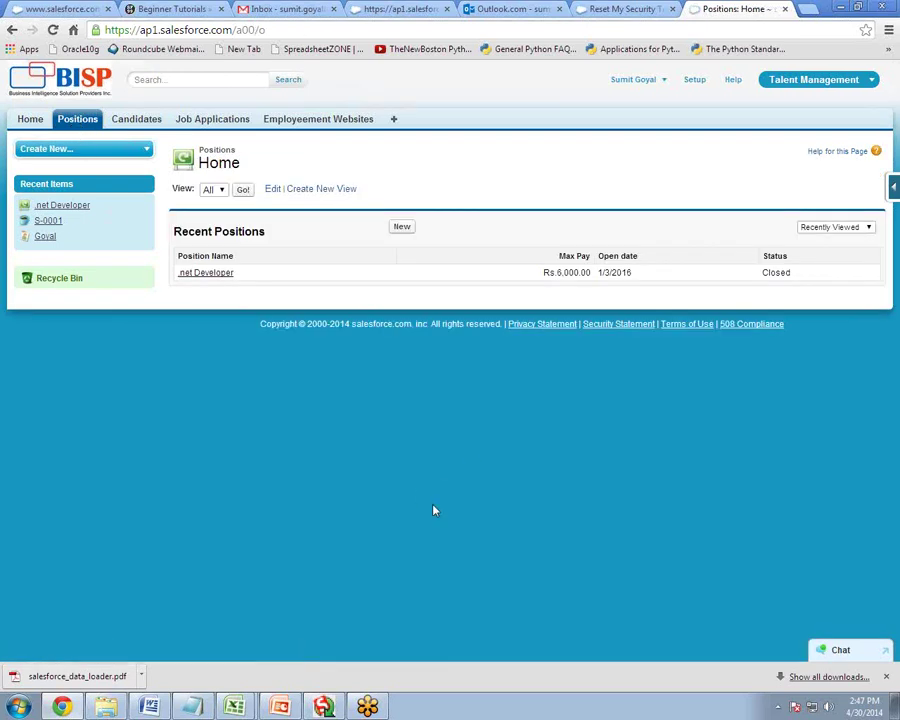
- Bring up Apex Data Loader and reposition its window, and view the Candidates home page in Salesforce
{"action": "left_click", "coordinate": [324, 707]}
{"action": "left_click_drag", "start_coordinate": [293, 217], "coordinate": [350, 358]}
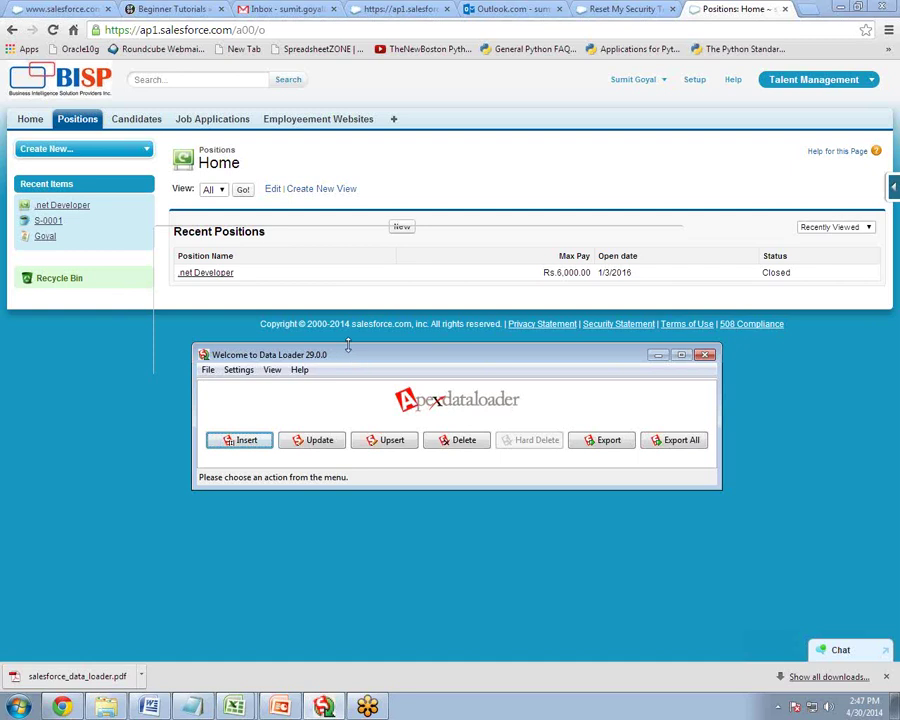
{"action": "left_click_drag", "start_coordinate": [350, 358], "coordinate": [297, 284]}
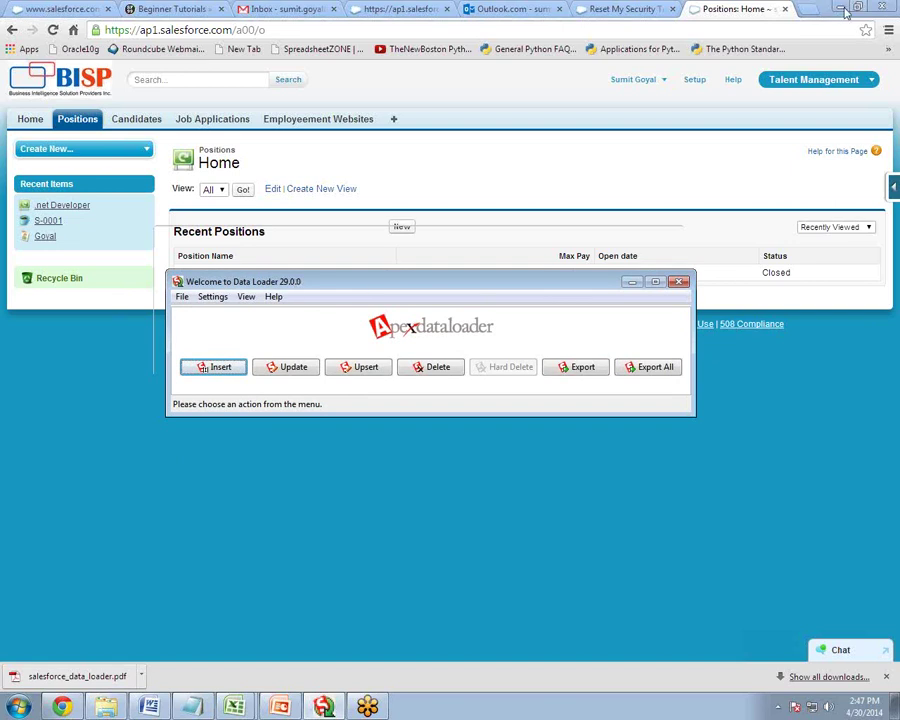
{"action": "left_click_drag", "start_coordinate": [325, 289], "coordinate": [350, 350]}
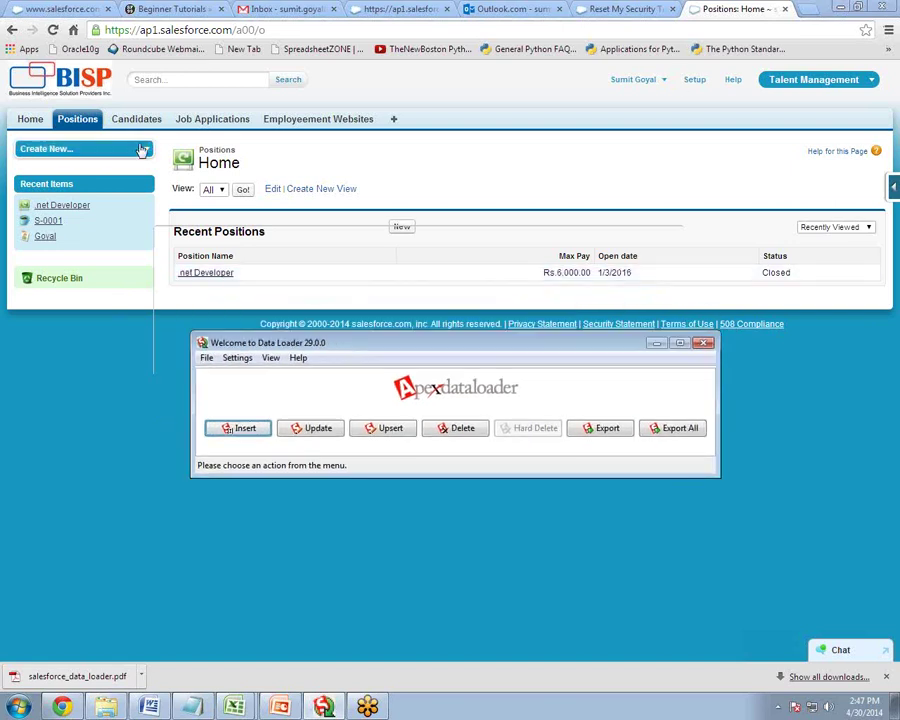
{"action": "left_click", "coordinate": [144, 126]}
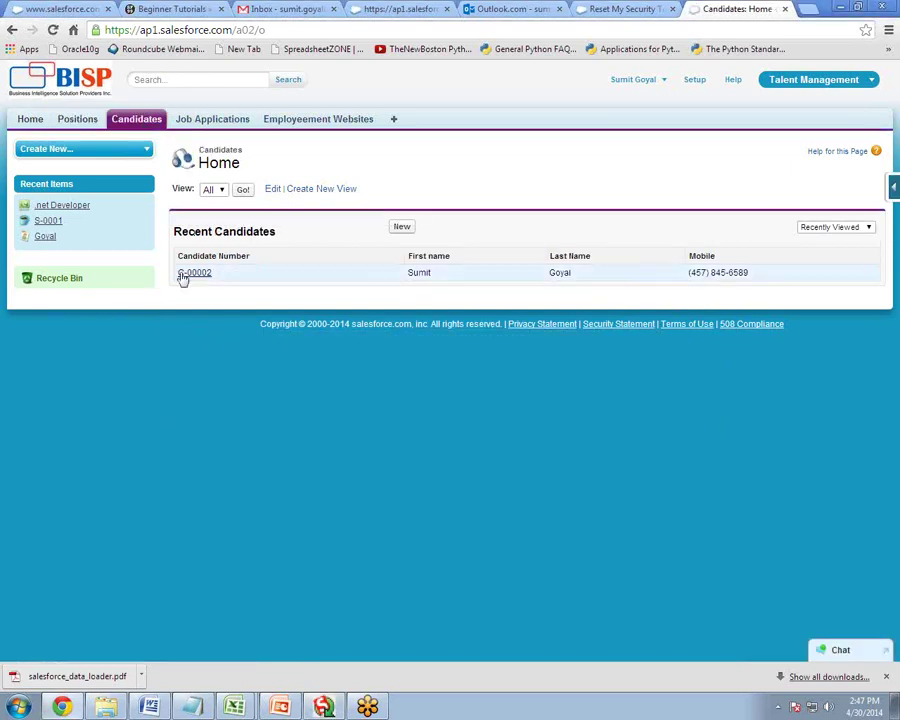
- Switch to Apex Data Loader, start an Export and select the Candidate (Candidate__c) object
{"action": "left_click", "coordinate": [316, 706]}
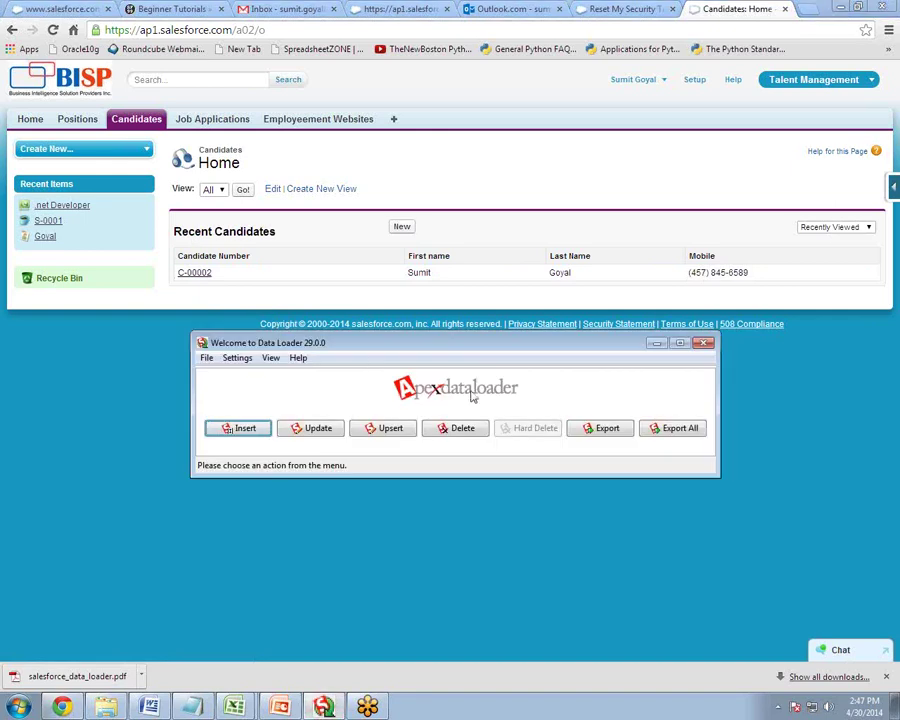
{"action": "left_click", "coordinate": [597, 436]}
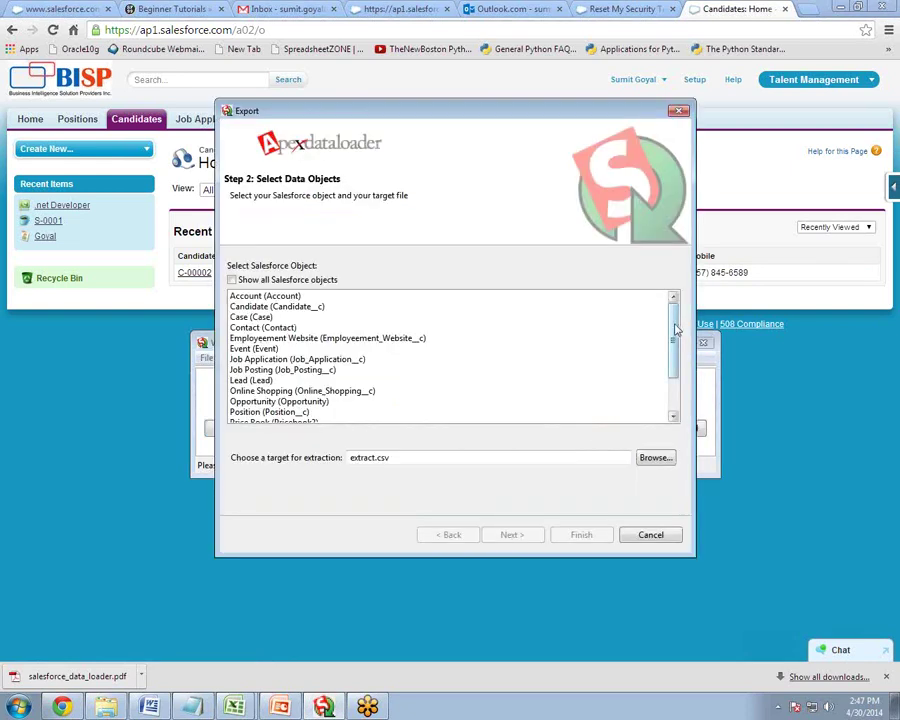
{"action": "left_click_drag", "start_coordinate": [675, 330], "coordinate": [675, 368]}
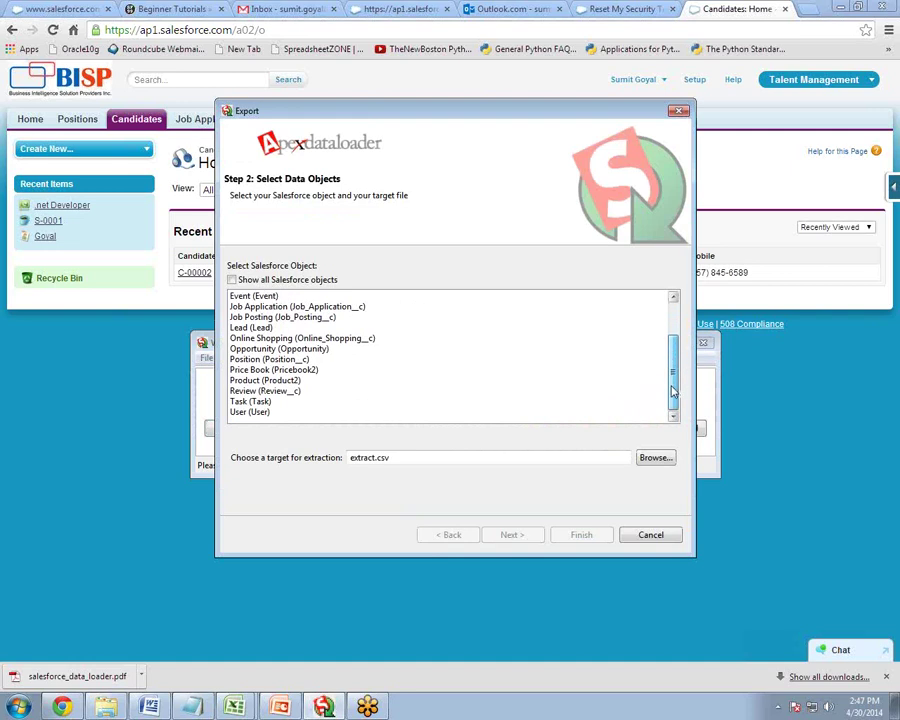
{"action": "left_click", "coordinate": [256, 338]}
{"action": "scroll", "coordinate": [258, 340], "scroll_direction": "up", "scroll_amount": 2}
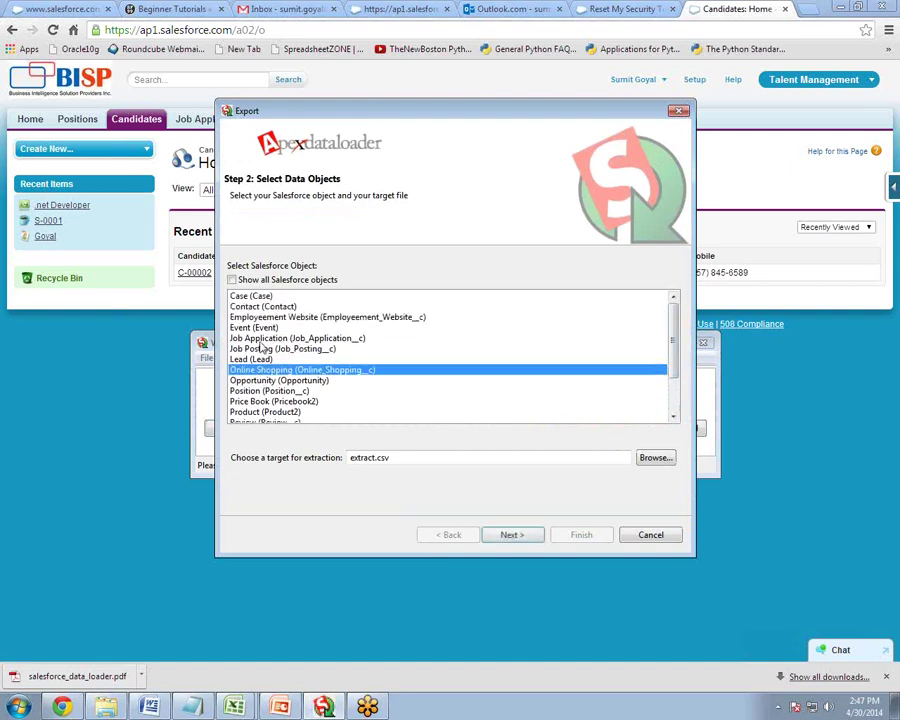
{"action": "left_click", "coordinate": [260, 306]}
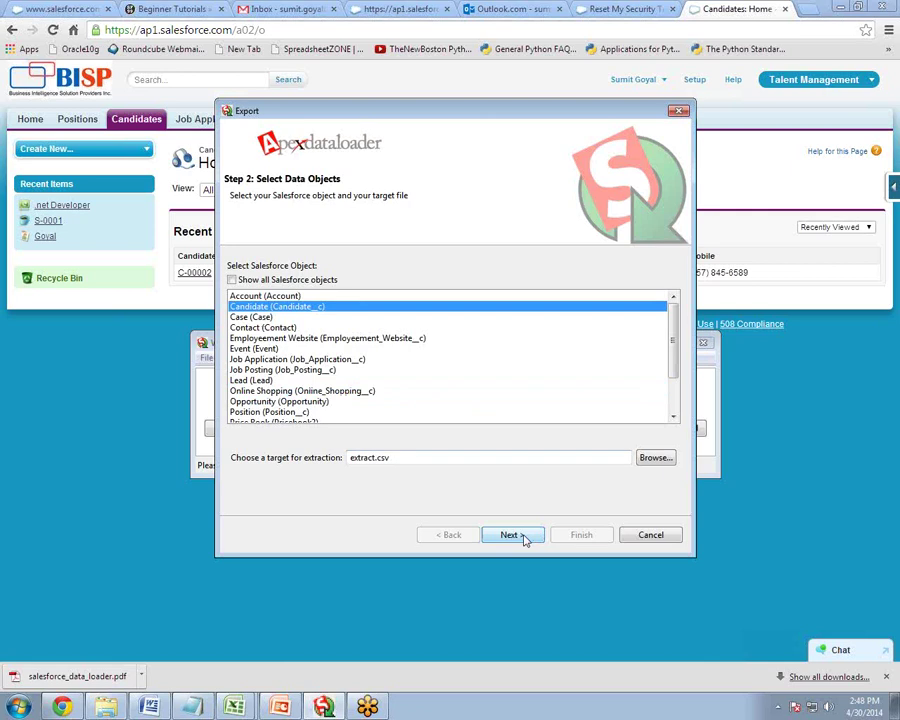
- Set the extraction target to CandidateExport.csv on the Desktop and continue to the query step
{"action": "left_click_drag", "start_coordinate": [384, 456], "coordinate": [348, 457]}
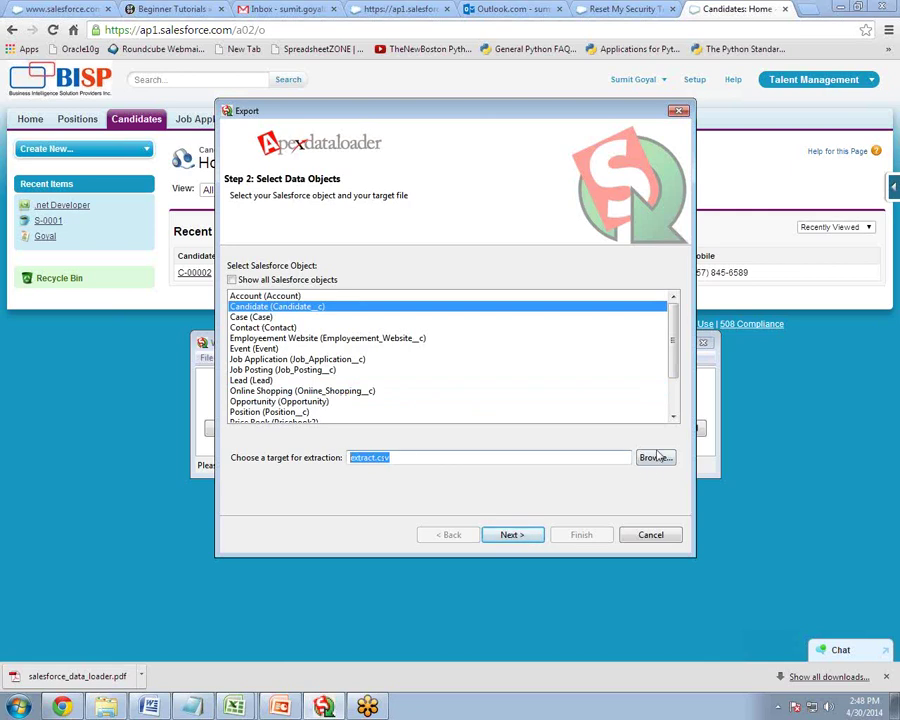
{"action": "left_click", "coordinate": [652, 458]}
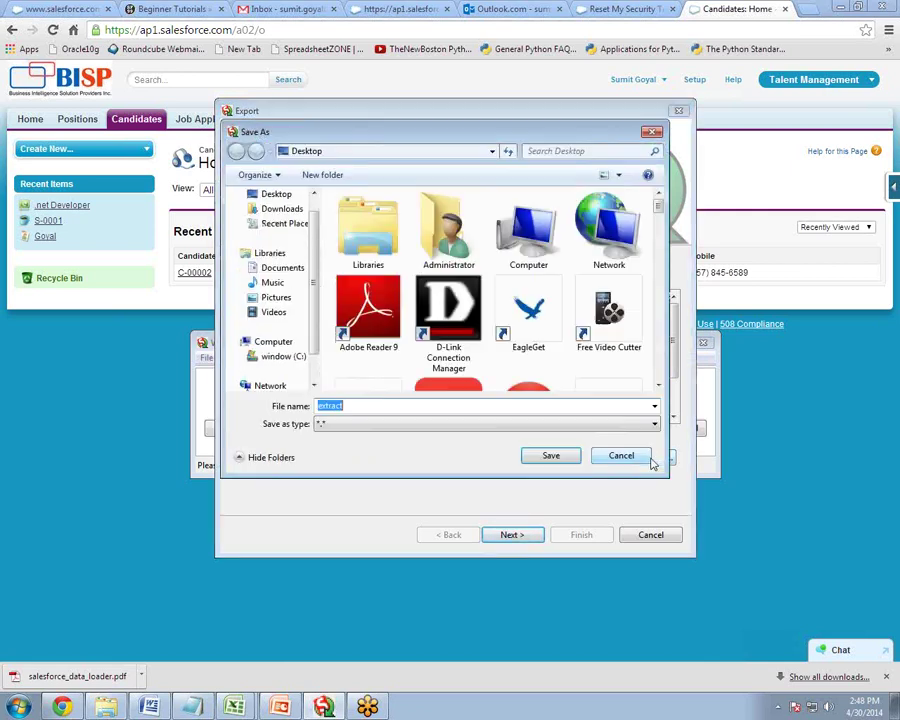
{"action": "double_click", "coordinate": [356, 406]}
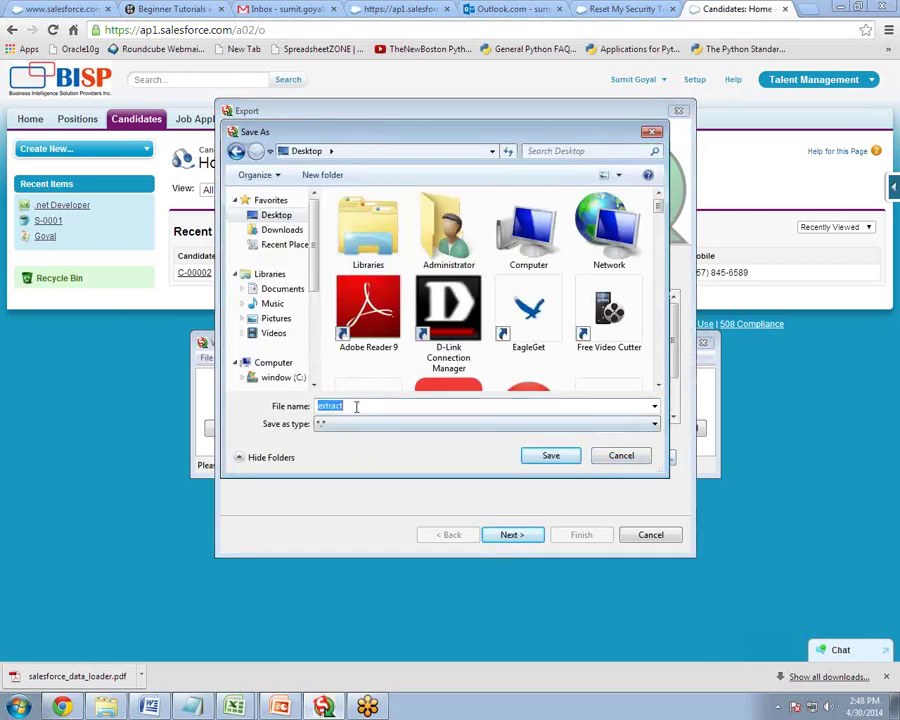
{"action": "type", "text": "MyExtra"}
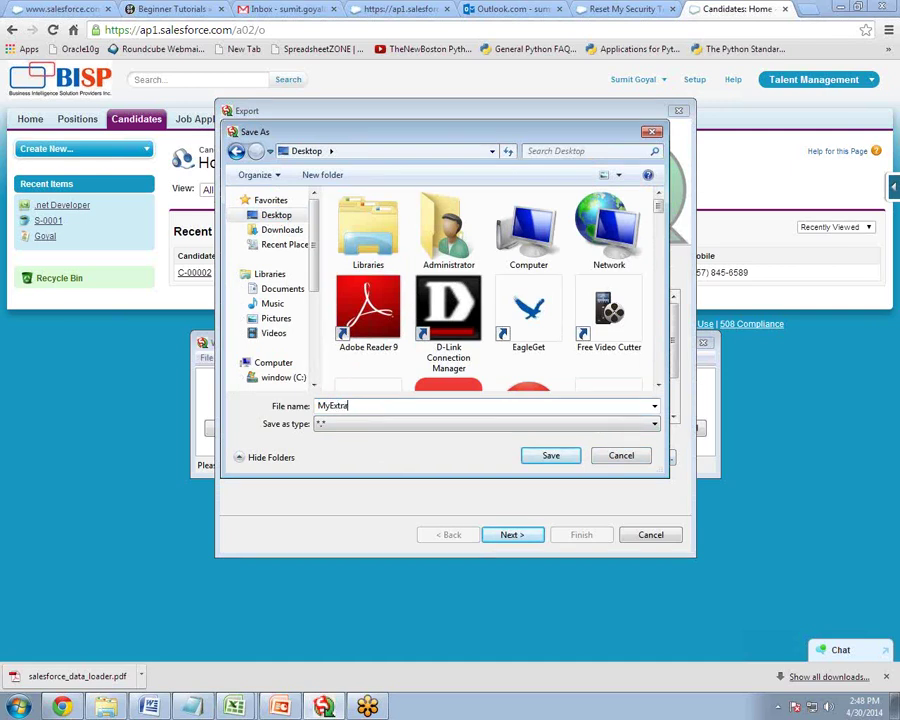
{"action": "key", "text": "BackSpace"}
{"action": "key", "text": "BackSpace"}
{"action": "key", "text": "BackSpace"}
{"action": "key", "text": "BackSpace"}
{"action": "key", "text": "BackSpace"}
{"action": "key", "text": "BackSpace"}
{"action": "key", "text": "BackSpace"}
{"action": "type", "text": "CandidateExport"}
{"action": "left_click", "coordinate": [551, 456]}
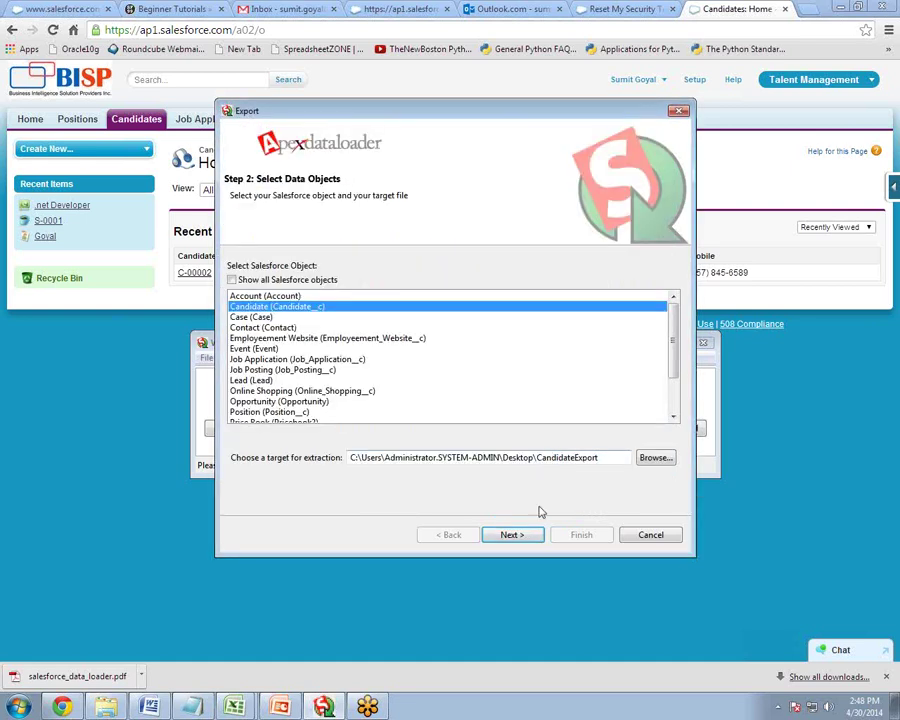
{"action": "left_click", "coordinate": [607, 457]}
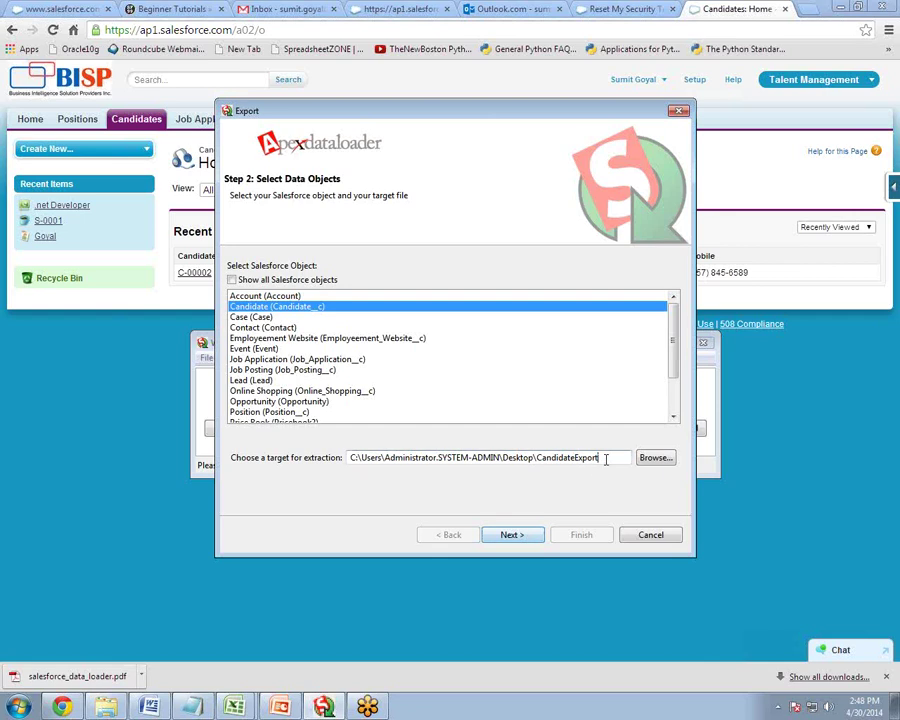
{"action": "type", "text": ".csv"}
{"action": "left_click", "coordinate": [512, 535]}
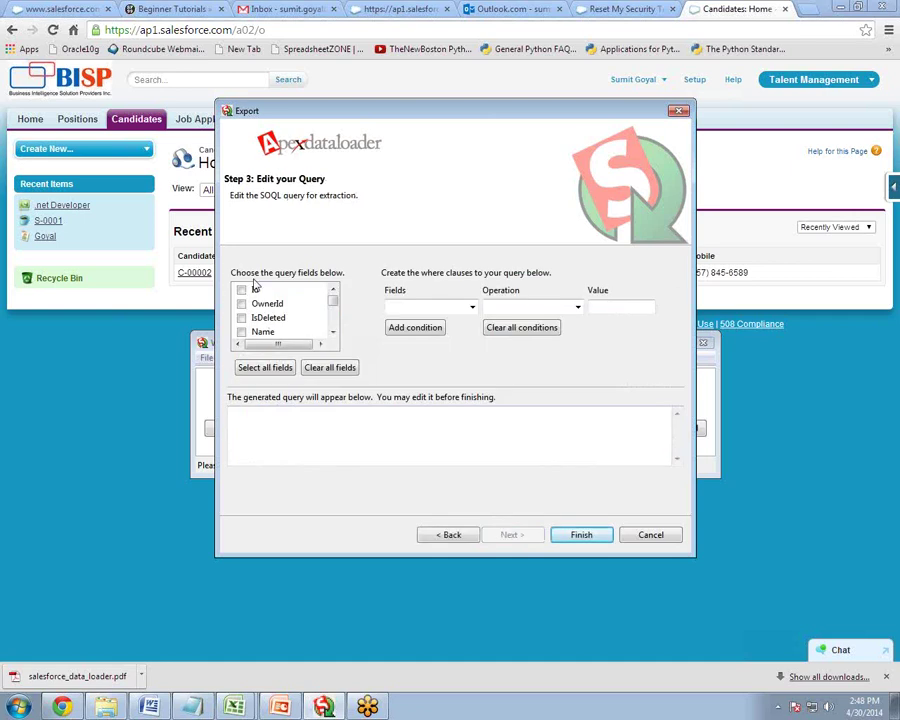
- Include all Candidate fields in the export query
{"action": "mouse_move", "coordinate": [334, 300]}
{"action": "left_mouse_down"}
{"action": "mouse_move", "coordinate": [335, 323]}
{"action": "mouse_move", "coordinate": [333, 294]}
{"action": "left_mouse_up"}
{"action": "left_click", "coordinate": [265, 369]}
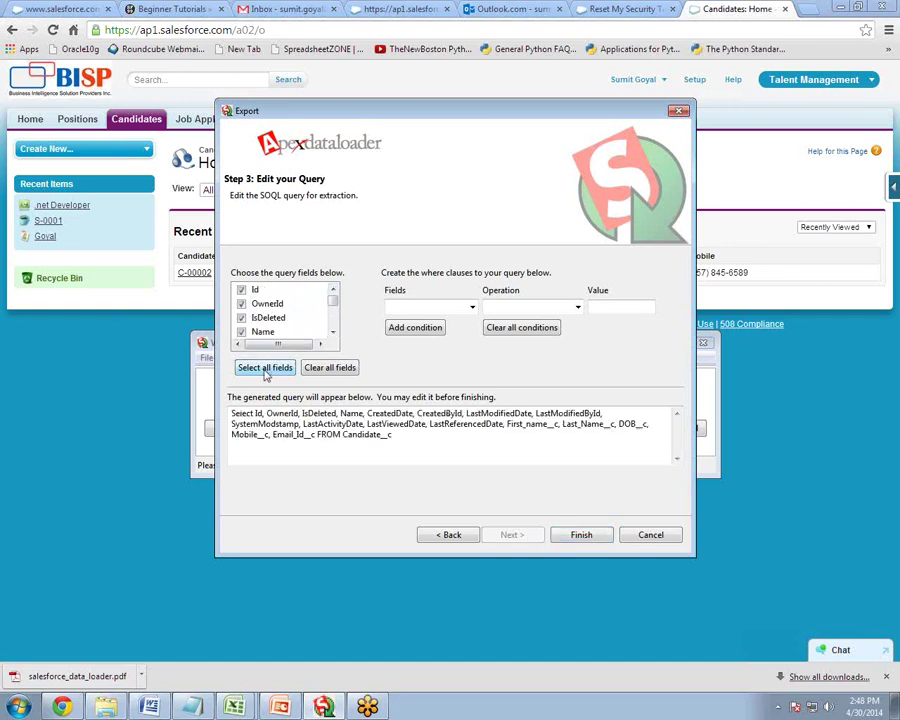
{"action": "left_click", "coordinate": [700, 258]}
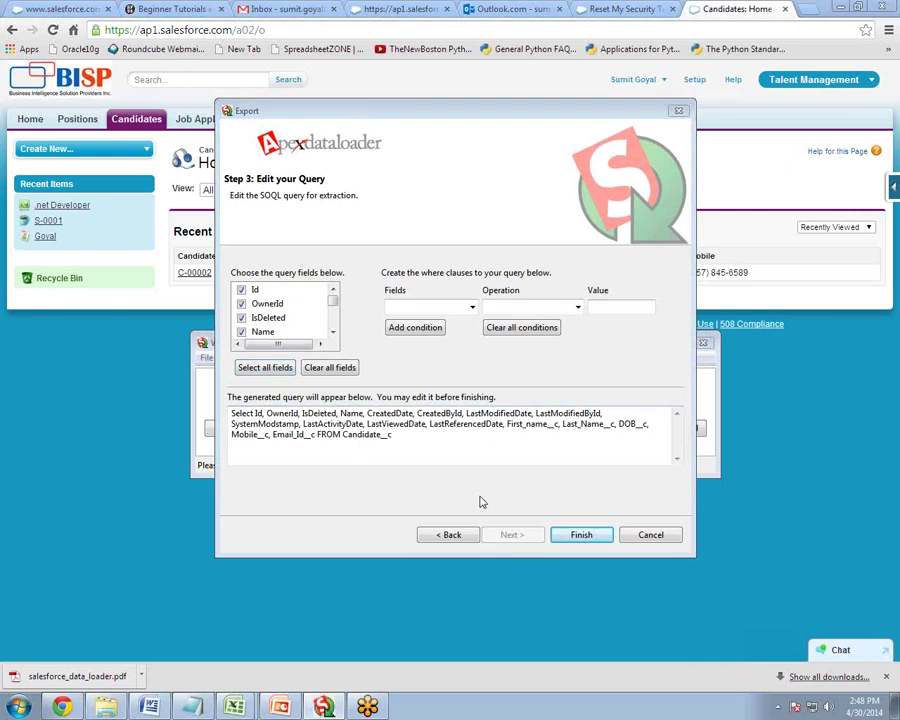
- Finish the wizard and run the Candidate export, close the result and minimize Data Loader
{"action": "left_click", "coordinate": [583, 537]}
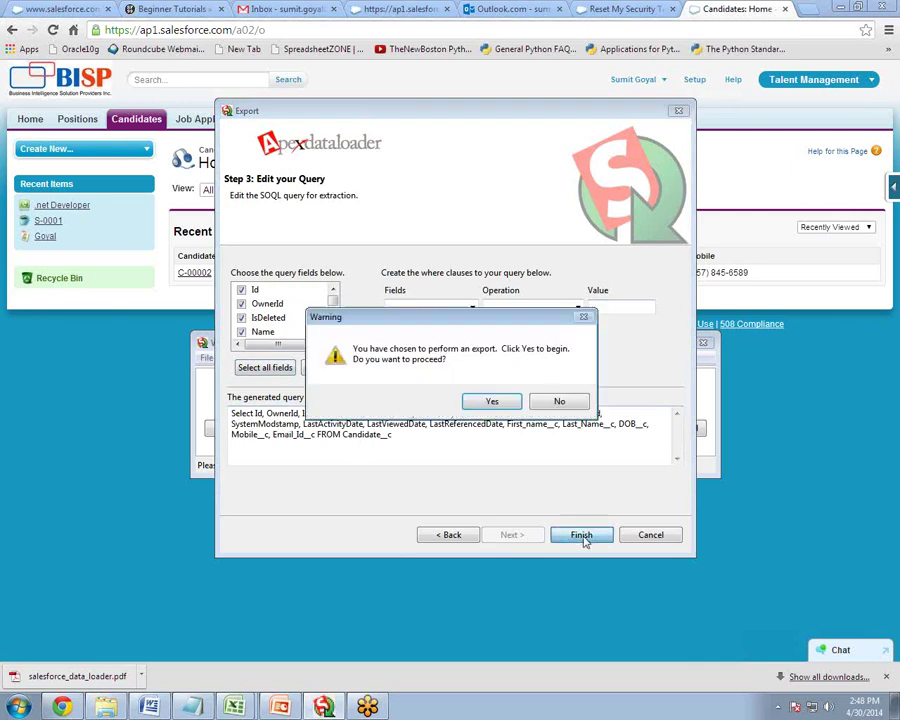
{"action": "left_click", "coordinate": [492, 403]}
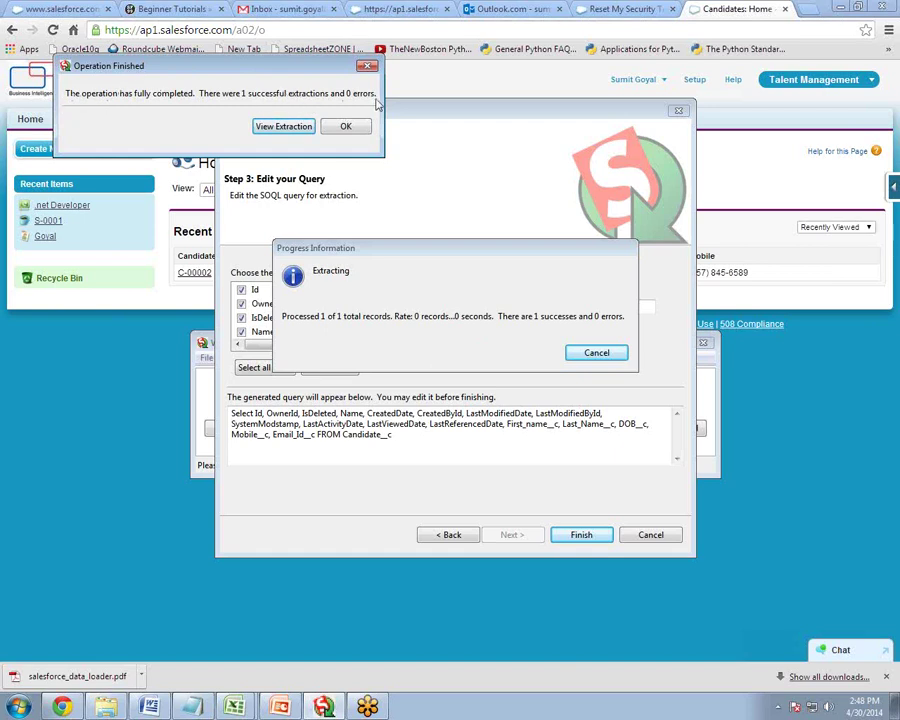
{"action": "left_click", "coordinate": [345, 126]}
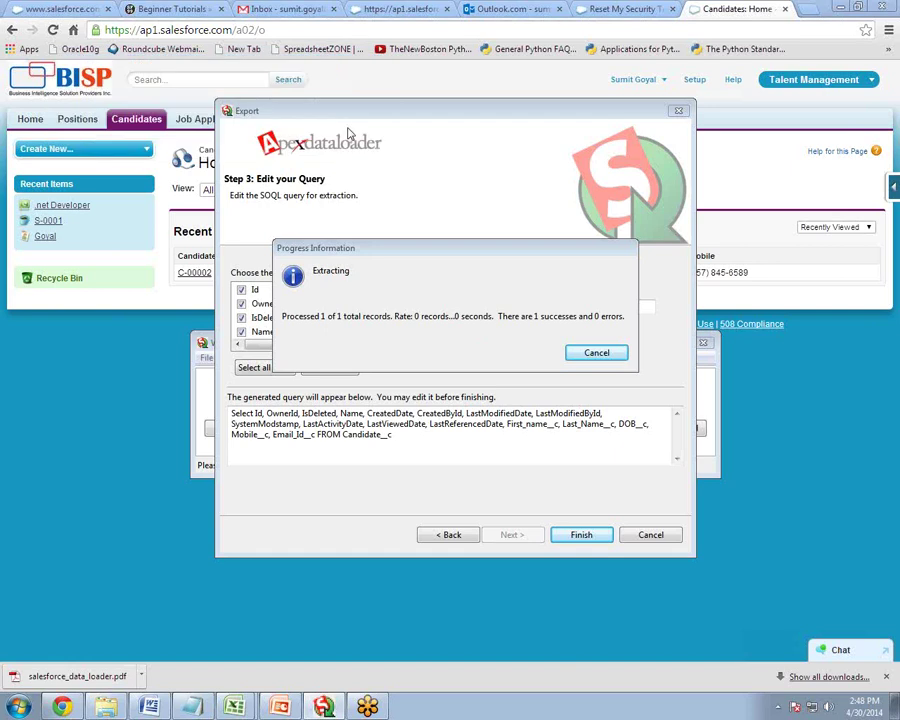
{"action": "left_click", "coordinate": [656, 343]}
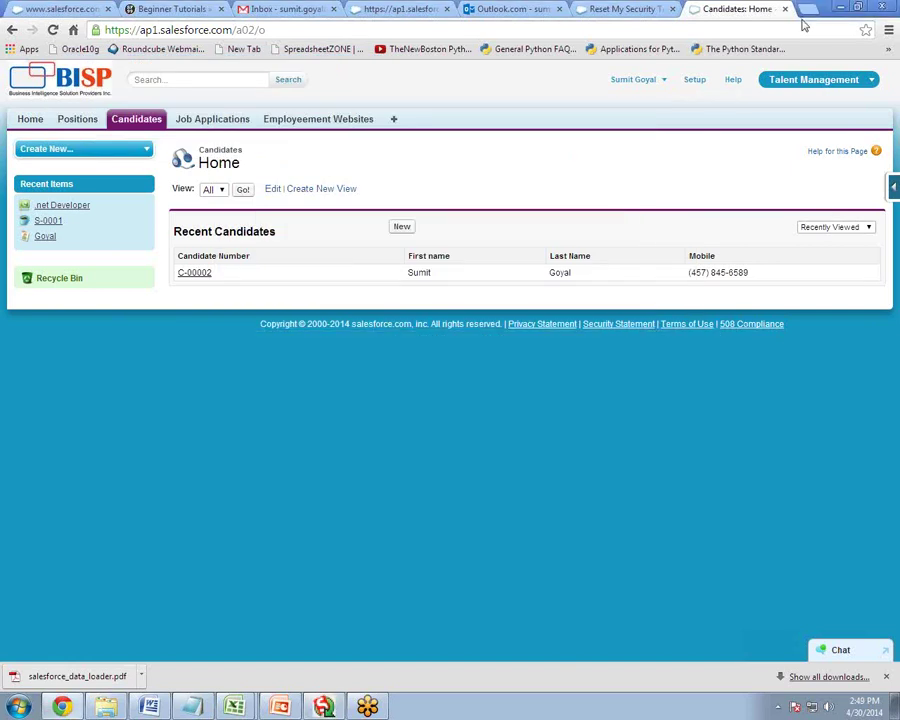
- Minimize Chrome and Excel to reach the desktop and open the CandidateExport file in Excel
{"action": "left_click", "coordinate": [839, 8]}
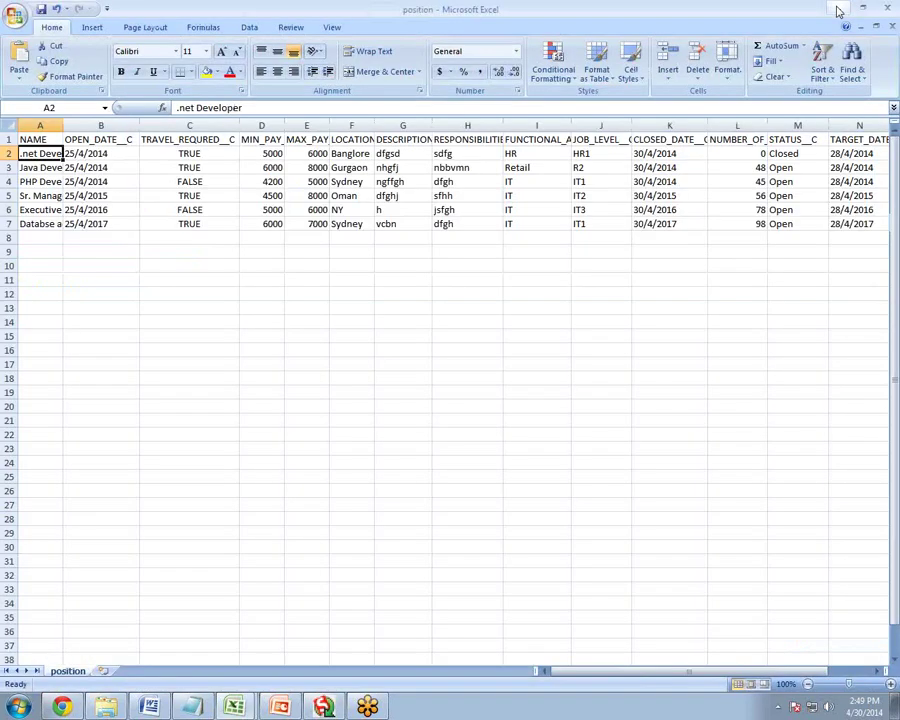
{"action": "left_click", "coordinate": [862, 8]}
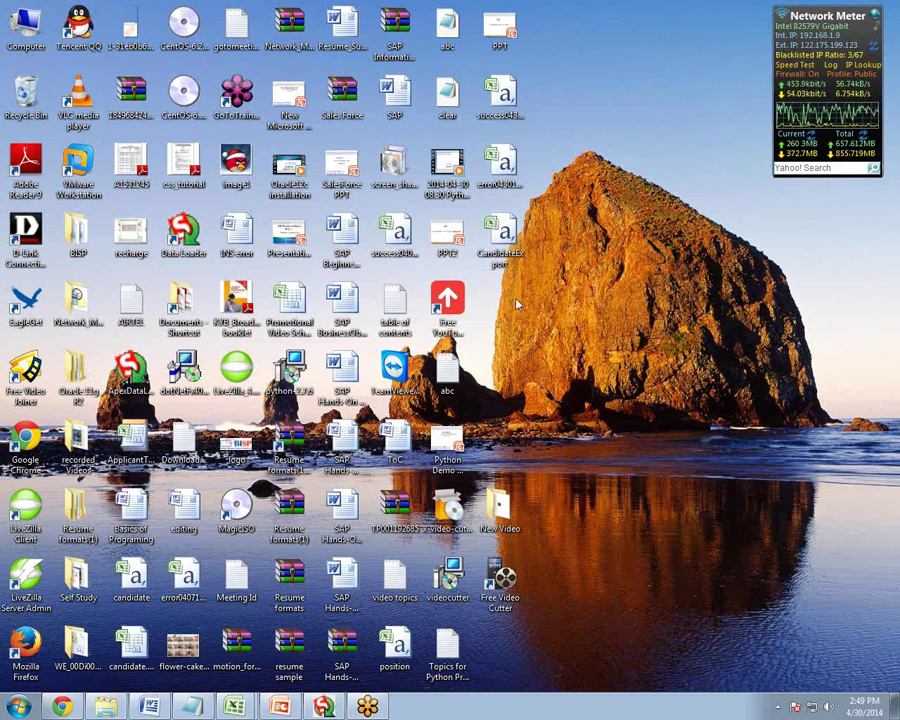
{"action": "left_click", "coordinate": [512, 252]}
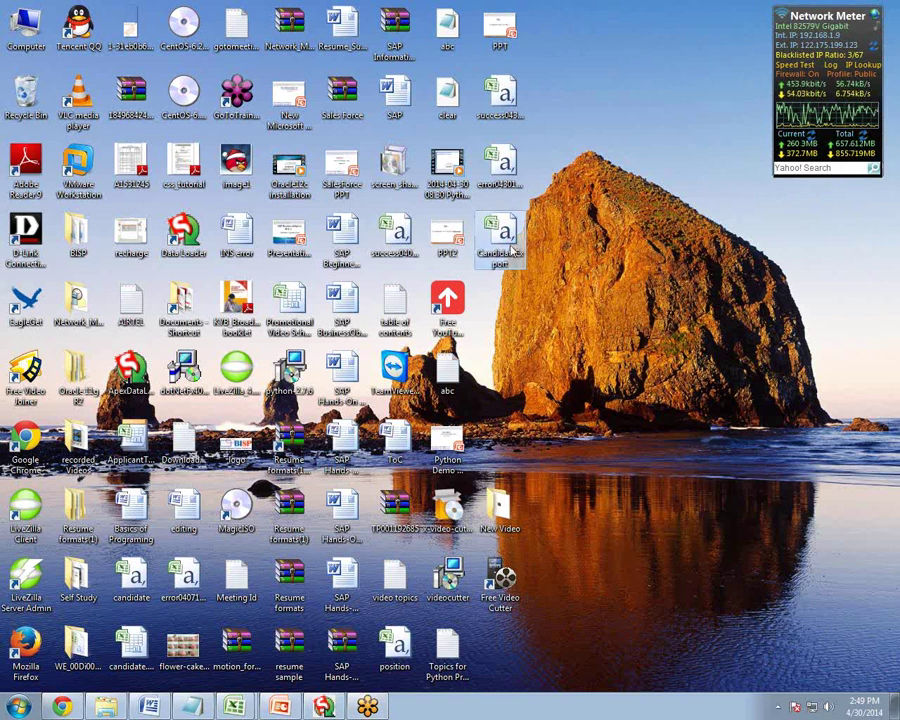
{"action": "double_click", "coordinate": [512, 250]}
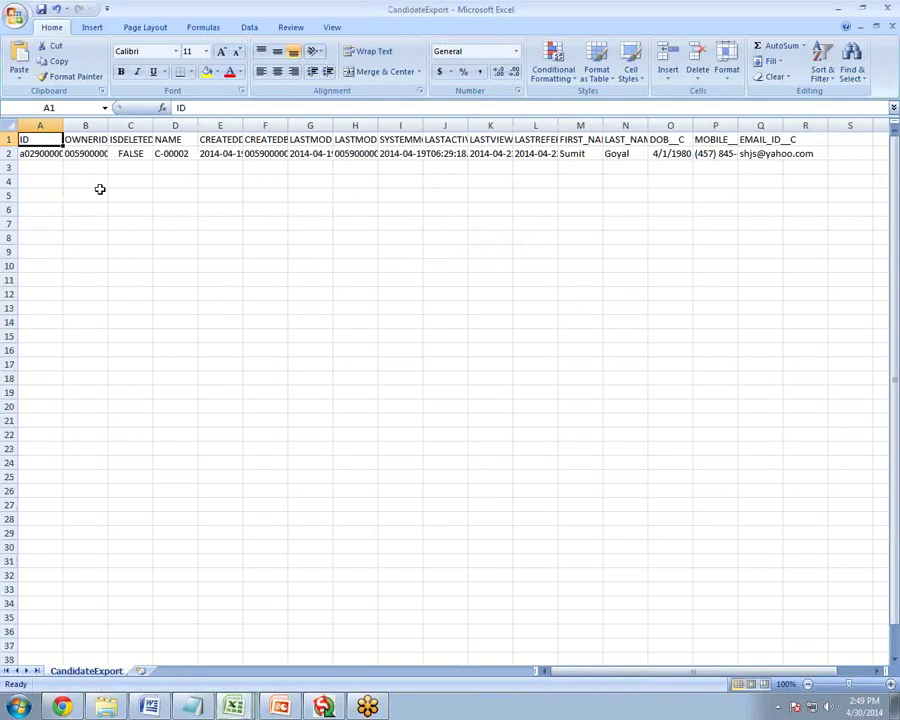
- Widen the OWNERID column slightly and examine the exported candidate's first name, last name, mobile and email cells
{"action": "left_click", "coordinate": [100, 189]}
{"action": "left_click_drag", "start_coordinate": [108, 126], "coordinate": [123, 125]}
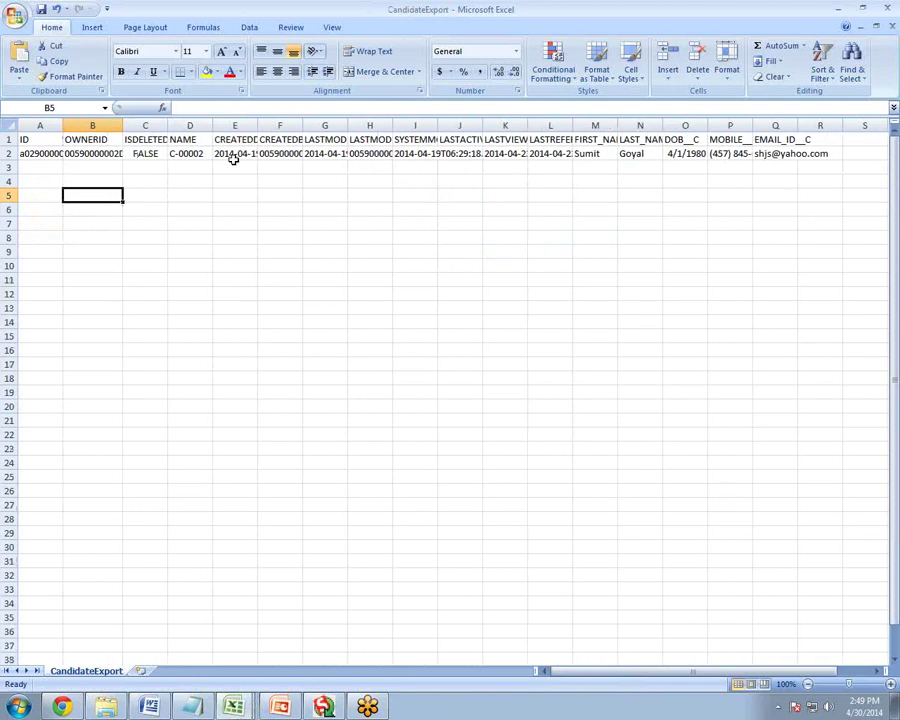
{"action": "left_click", "coordinate": [595, 155]}
{"action": "left_click", "coordinate": [640, 153]}
{"action": "left_click_drag", "start_coordinate": [720, 153], "coordinate": [778, 153]}
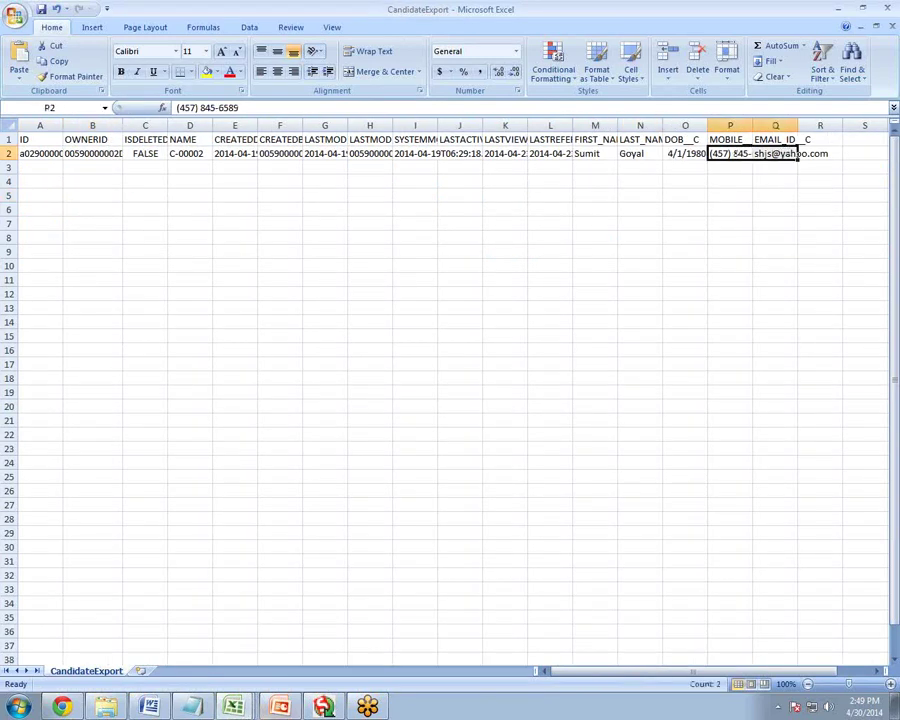
- Open the candidate's record in Salesforce in Chrome and compare it with the NAME value in the CandidateExport file in Excel
{"action": "key", "text": "alt+Tab"}
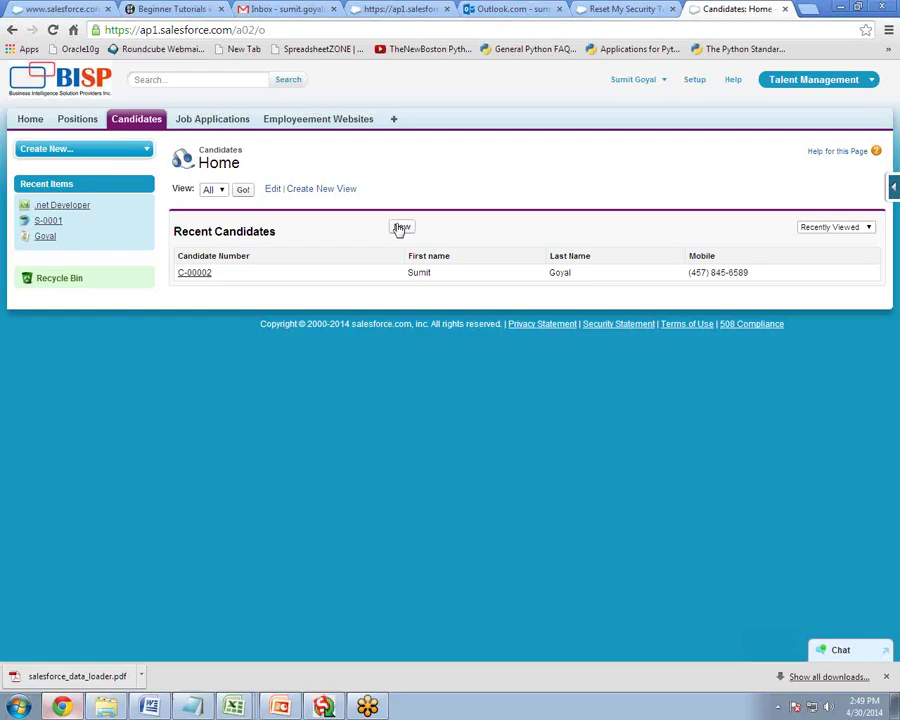
{"action": "left_click", "coordinate": [197, 278]}
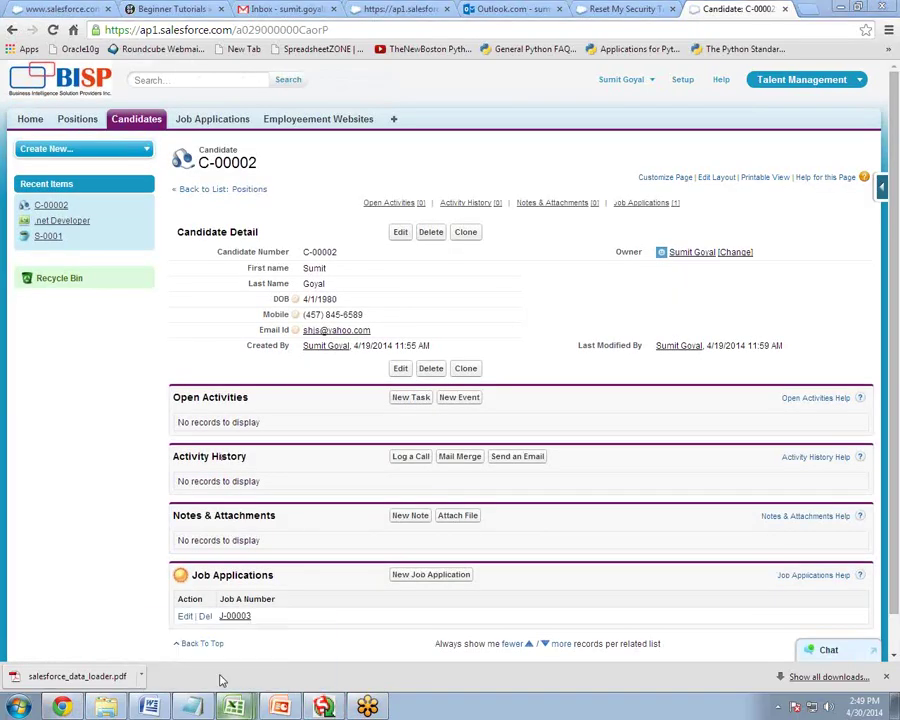
{"action": "key", "text": "alt+Tab"}
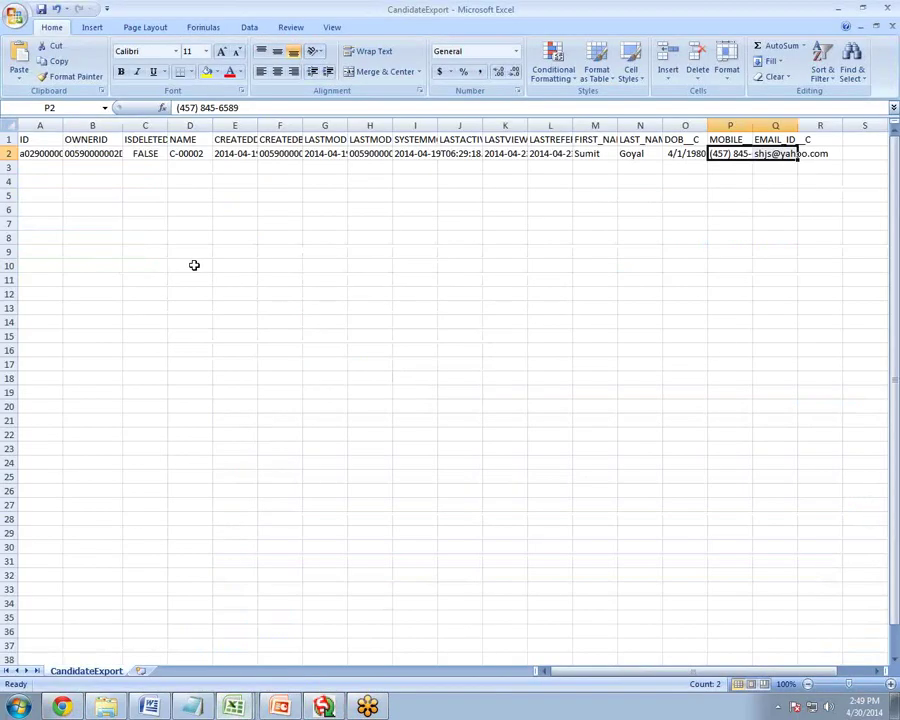
{"action": "left_click", "coordinate": [186, 154]}
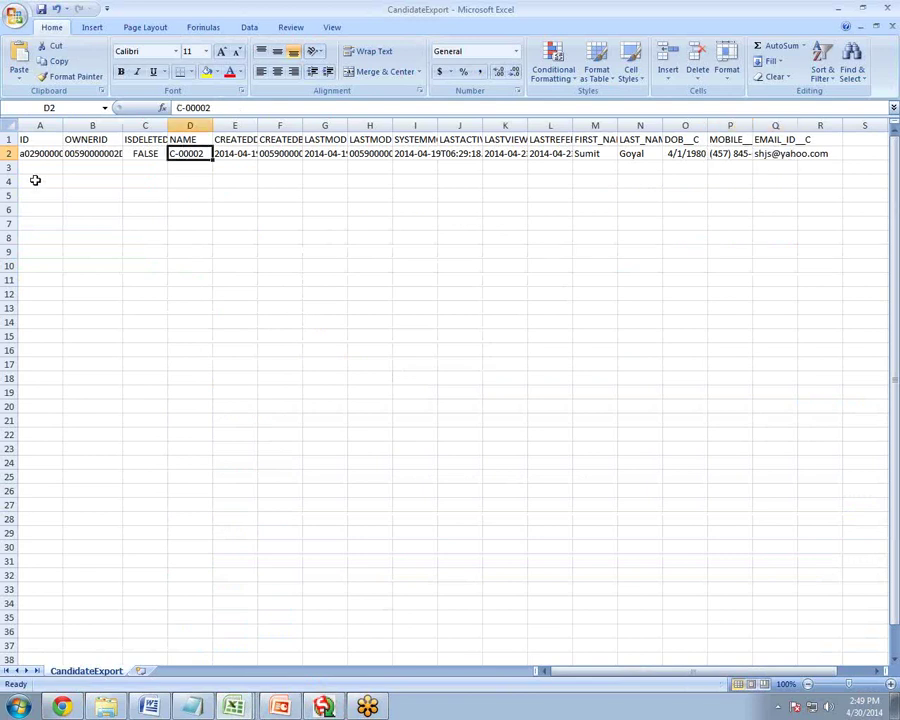
- Clear the Excel and Chrome windows from the desktop and bring up Apex Data Loader, repositioning its window
{"action": "left_click", "coordinate": [367, 707]}
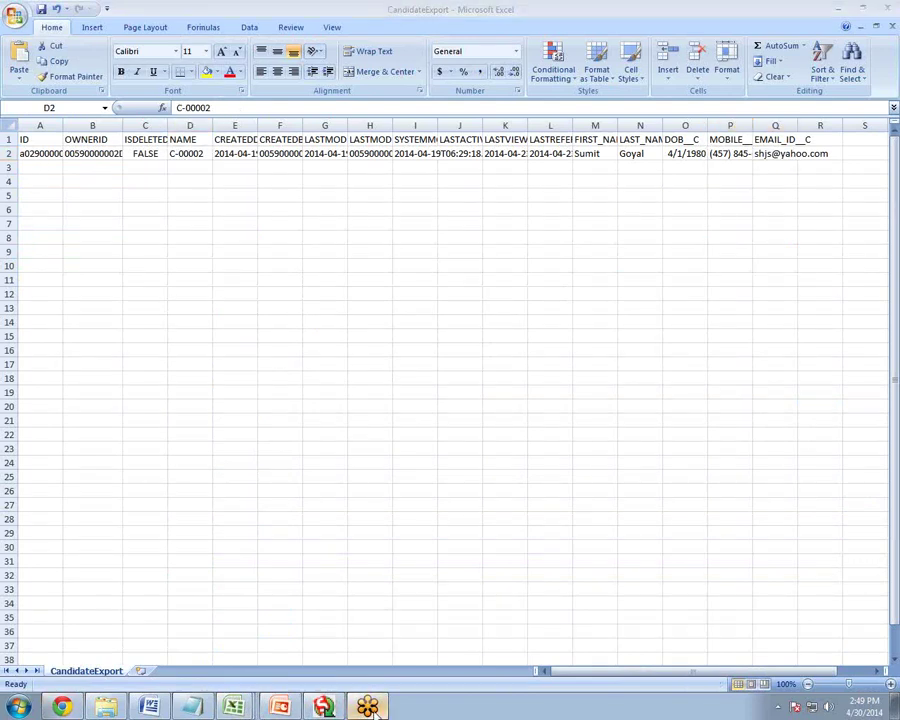
{"action": "left_click", "coordinate": [858, 8]}
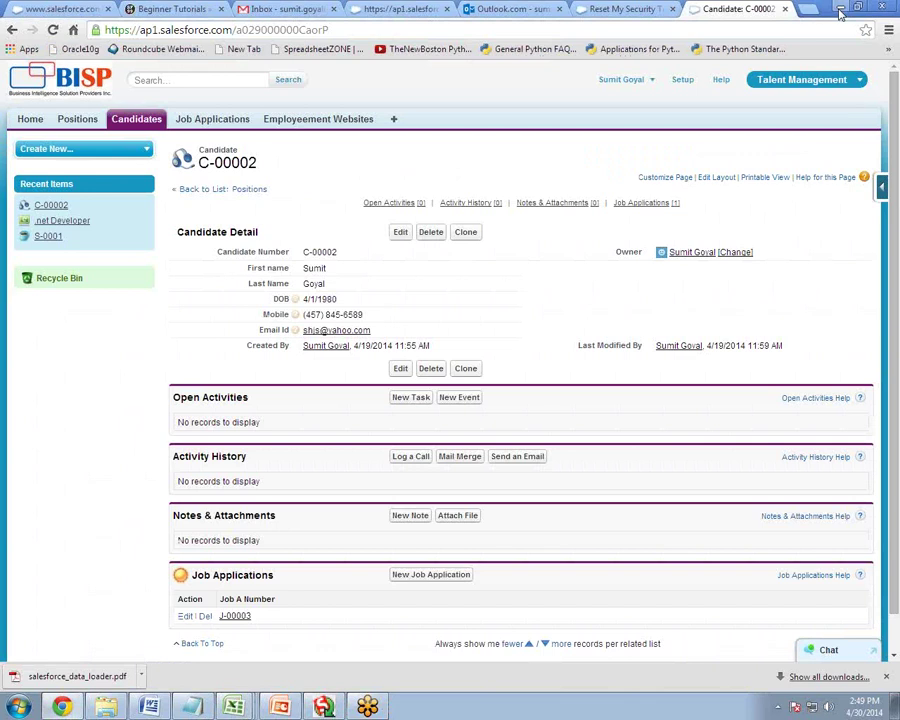
{"action": "left_click", "coordinate": [840, 10]}
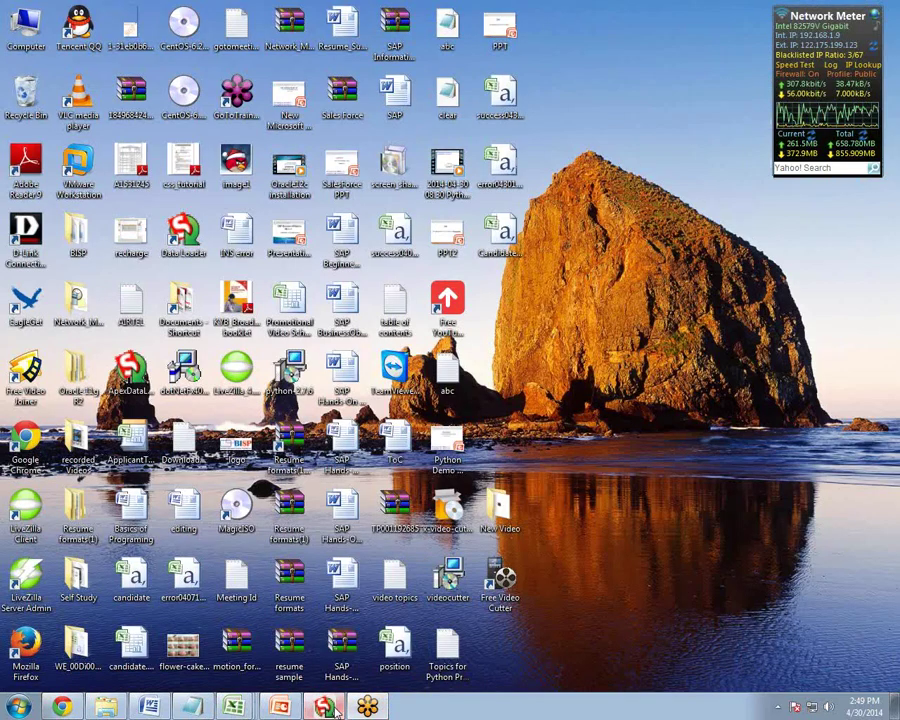
{"action": "left_click", "coordinate": [327, 707]}
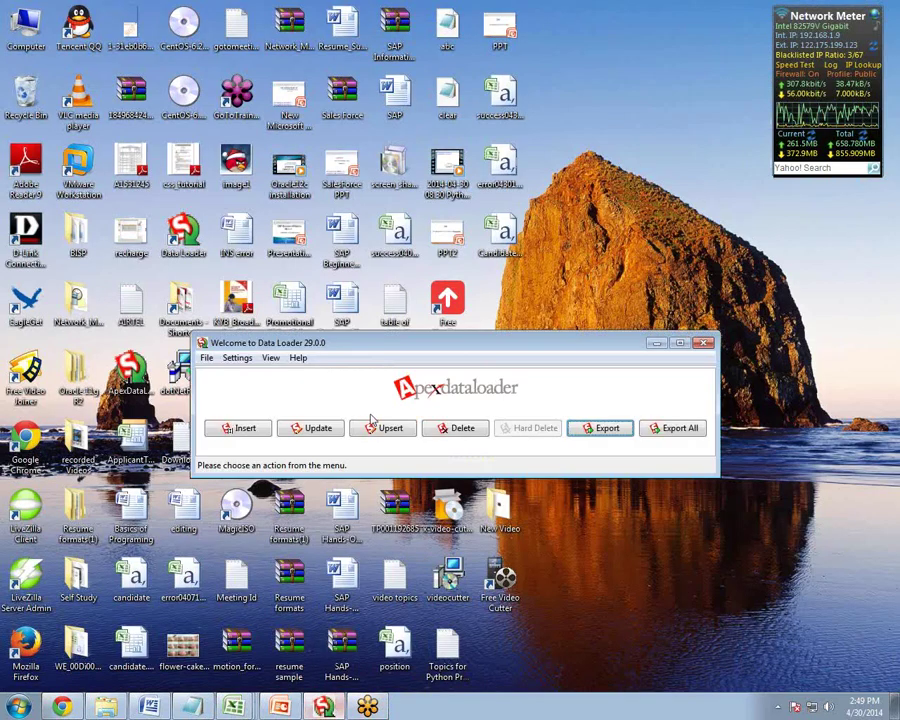
{"action": "left_click", "coordinate": [618, 430]}
{"action": "left_click_drag", "start_coordinate": [453, 352], "coordinate": [383, 319]}
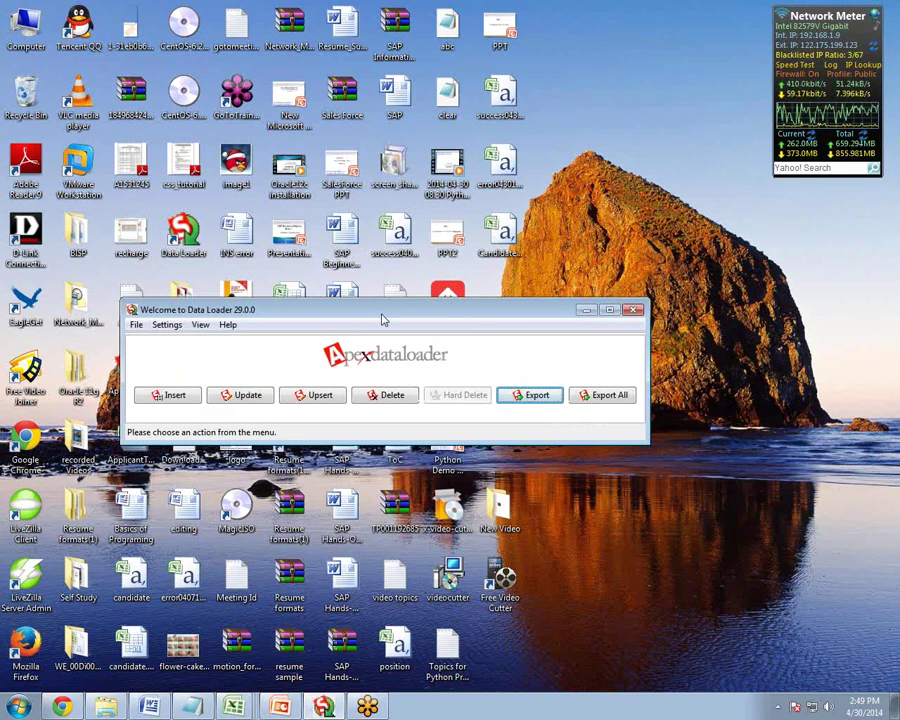